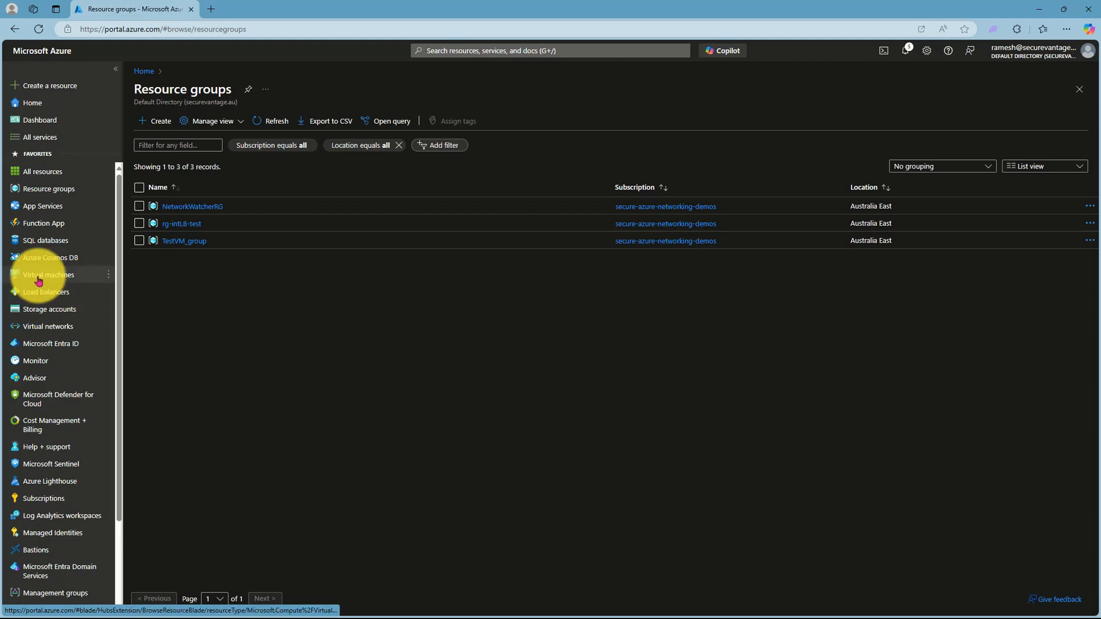
# Step: Review the two subnets of vnet-intLB-test, then list the VMs myWeb1VM, myWeb2VM and TestVM
pyautogui.click(46, 325)
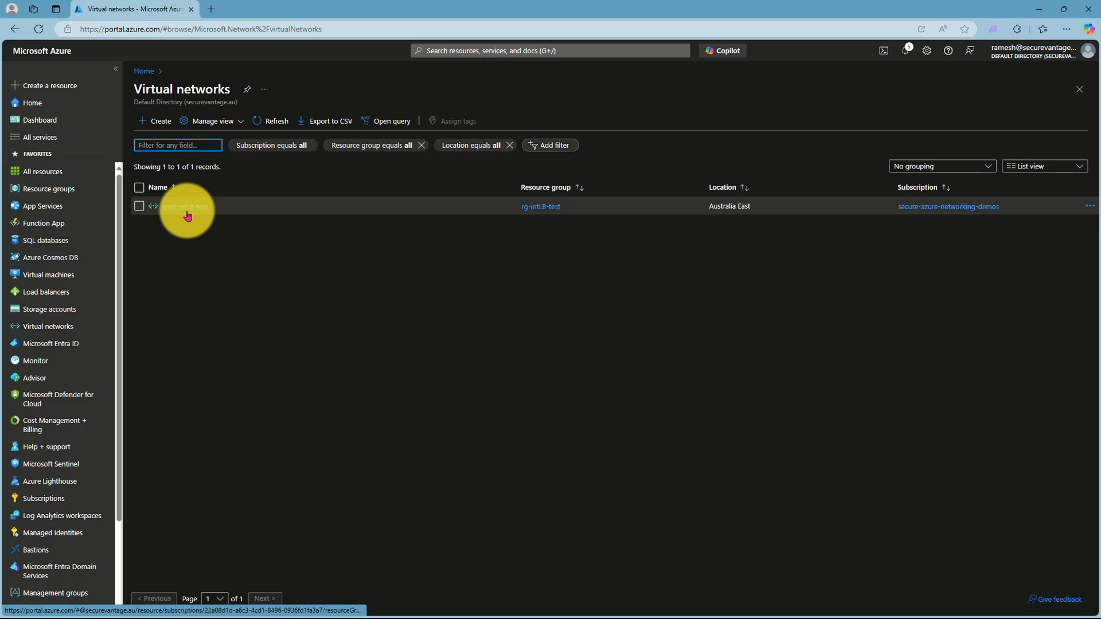
pyautogui.click(186, 208)
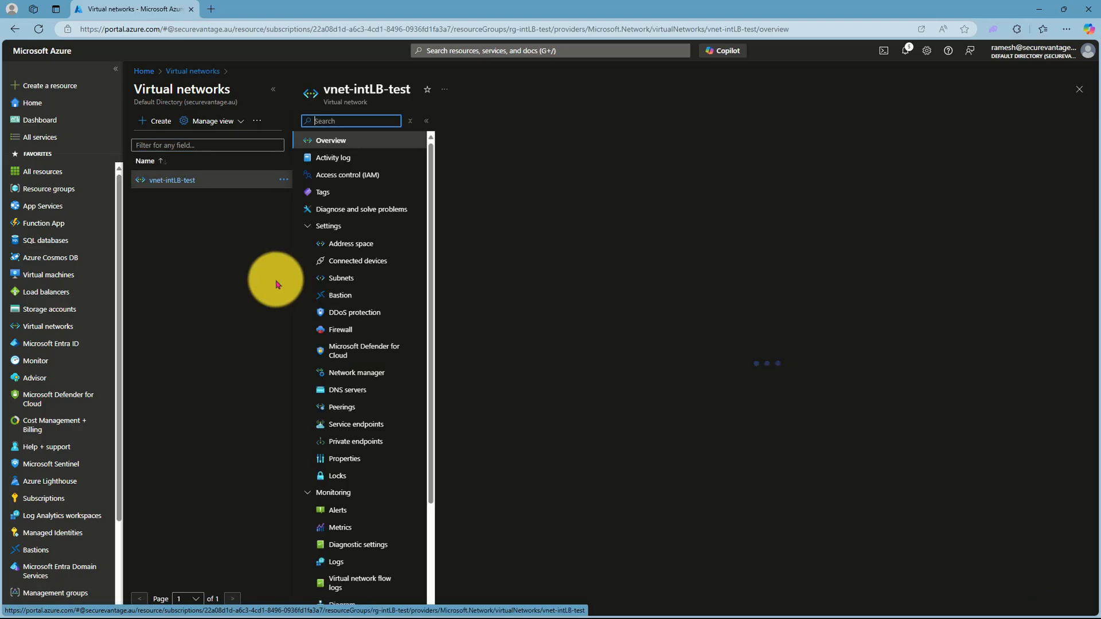
pyautogui.click(347, 277)
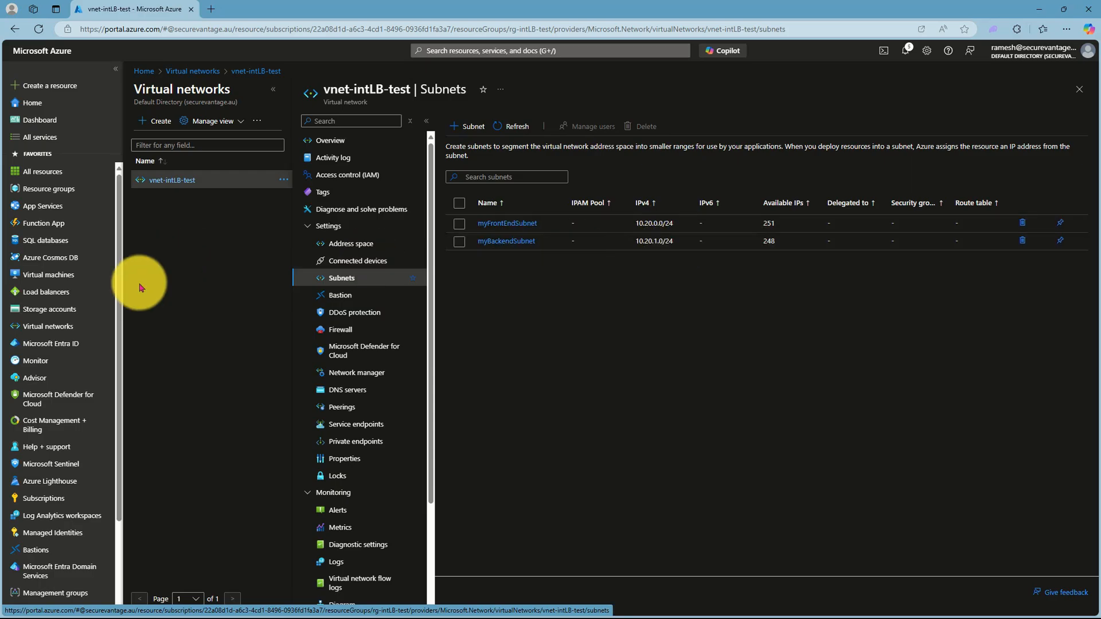
pyautogui.click(50, 278)
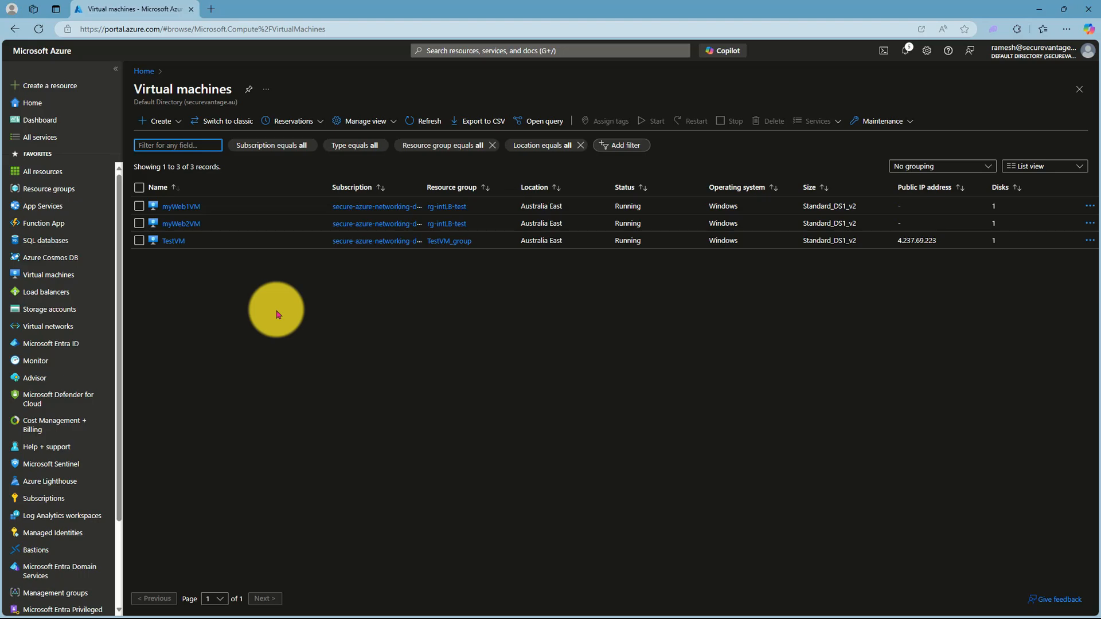
# Step: Download and keep the RDP connection file for TestVM
pyautogui.click(185, 207)
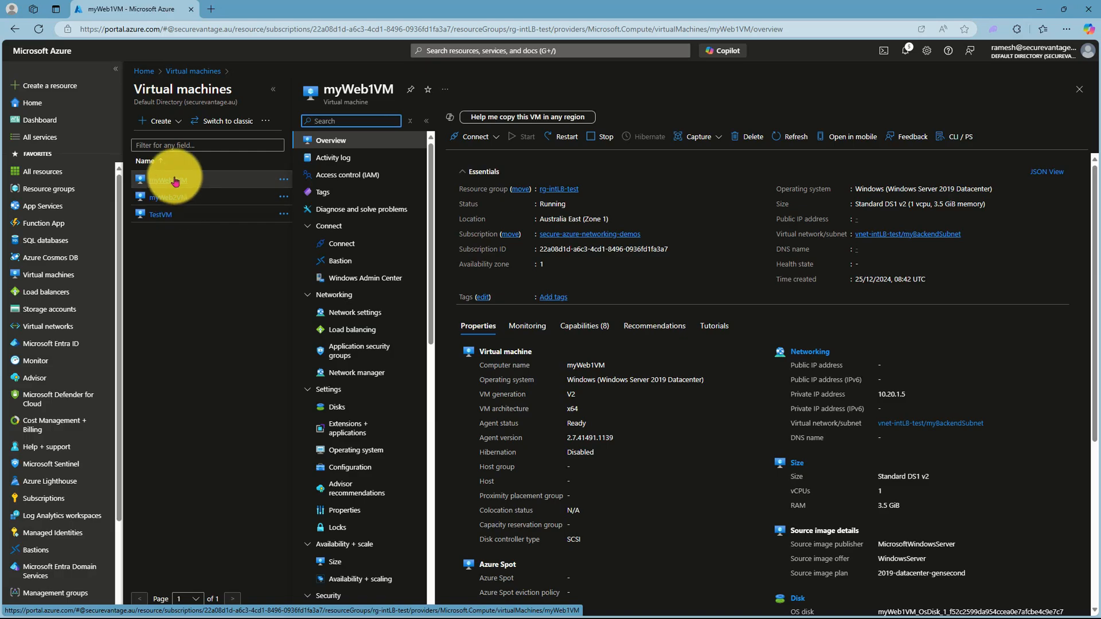
pyautogui.click(164, 215)
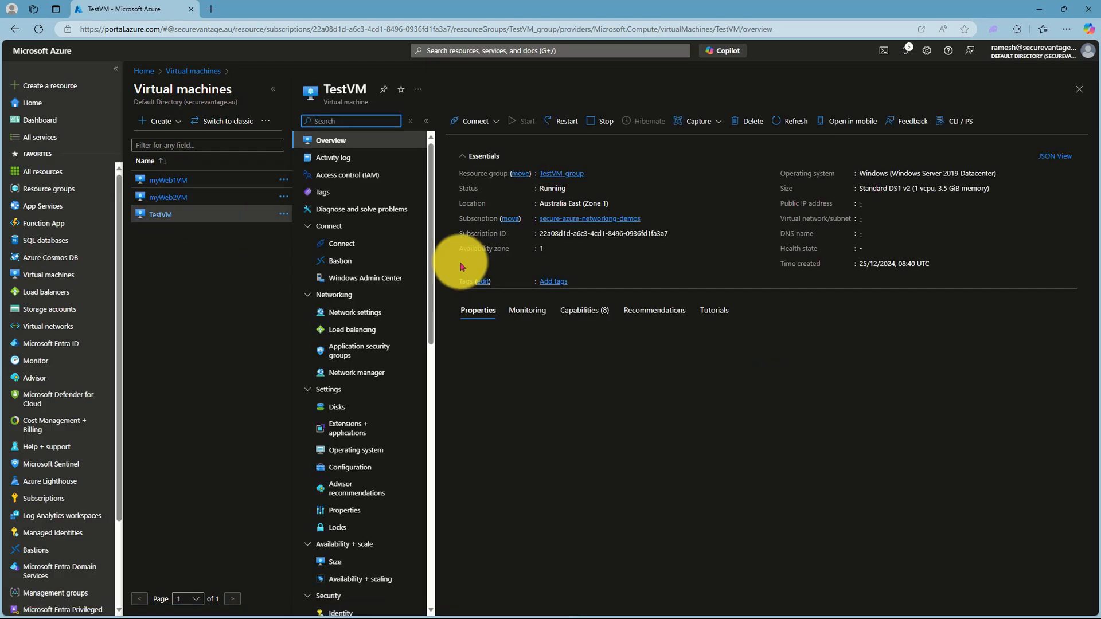
pyautogui.click(335, 243)
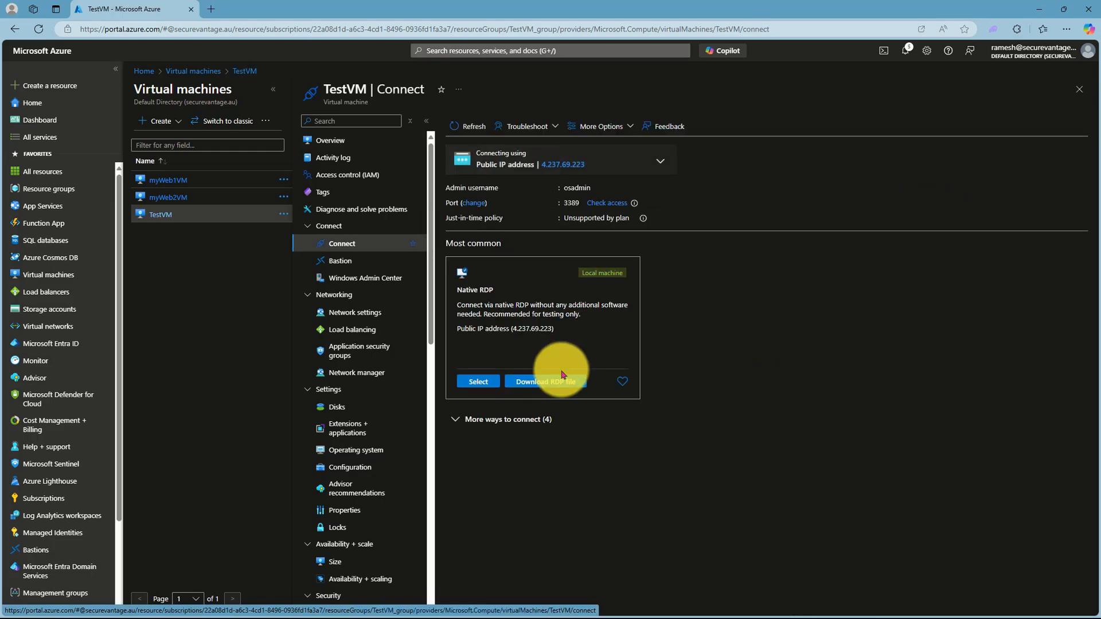
pyautogui.click(538, 380)
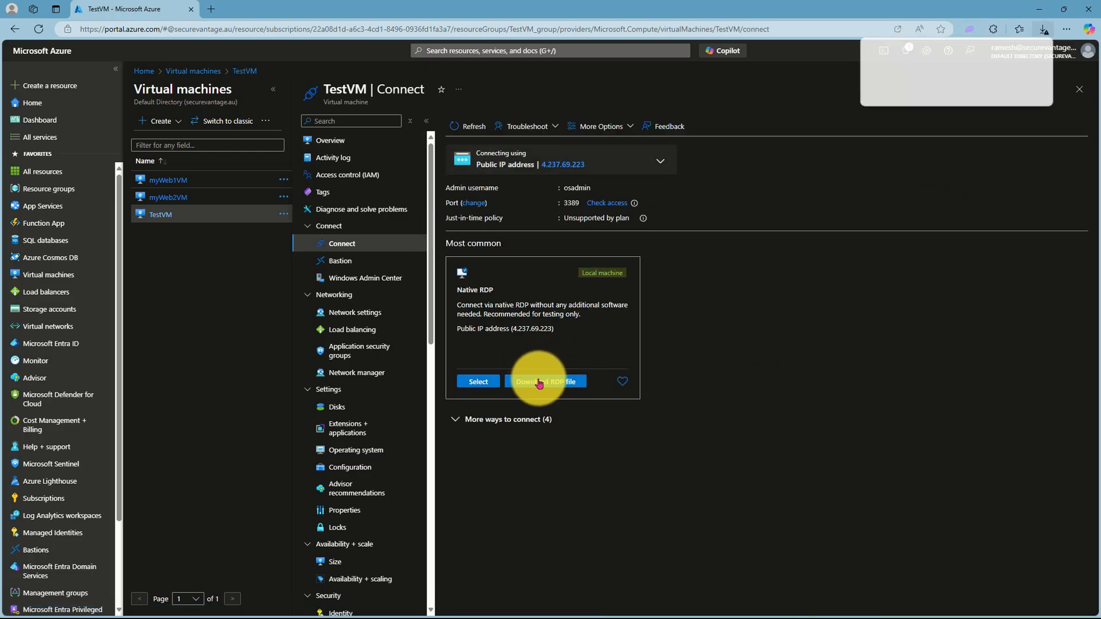
pyautogui.click(911, 95)
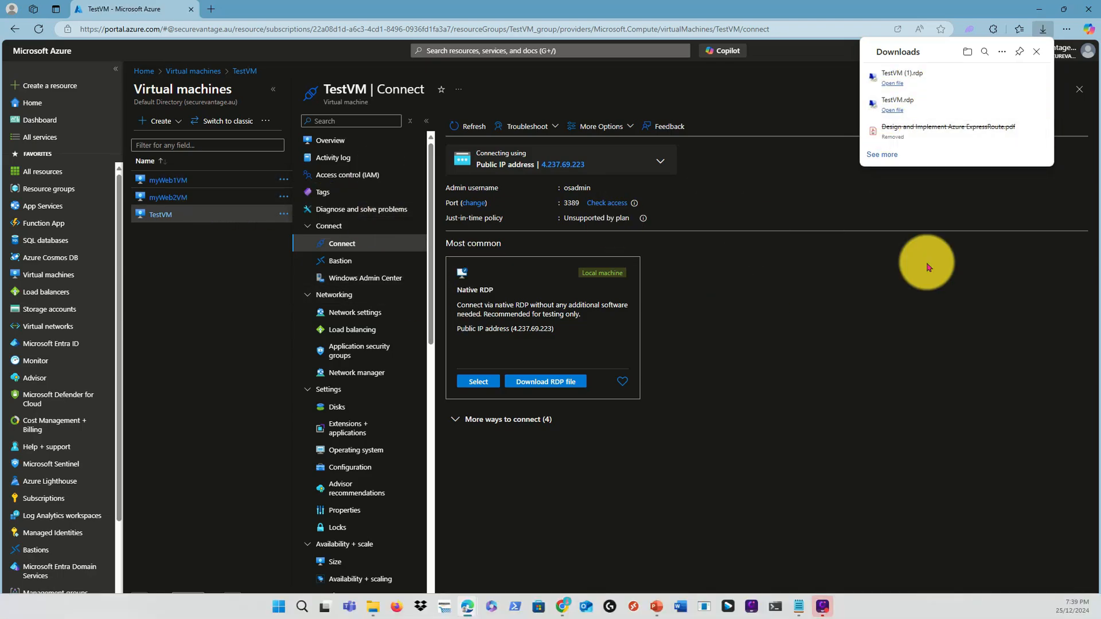
# Step: Open the RDP file and accept the certificate to start the TestVM remote session
pyautogui.click(905, 82)
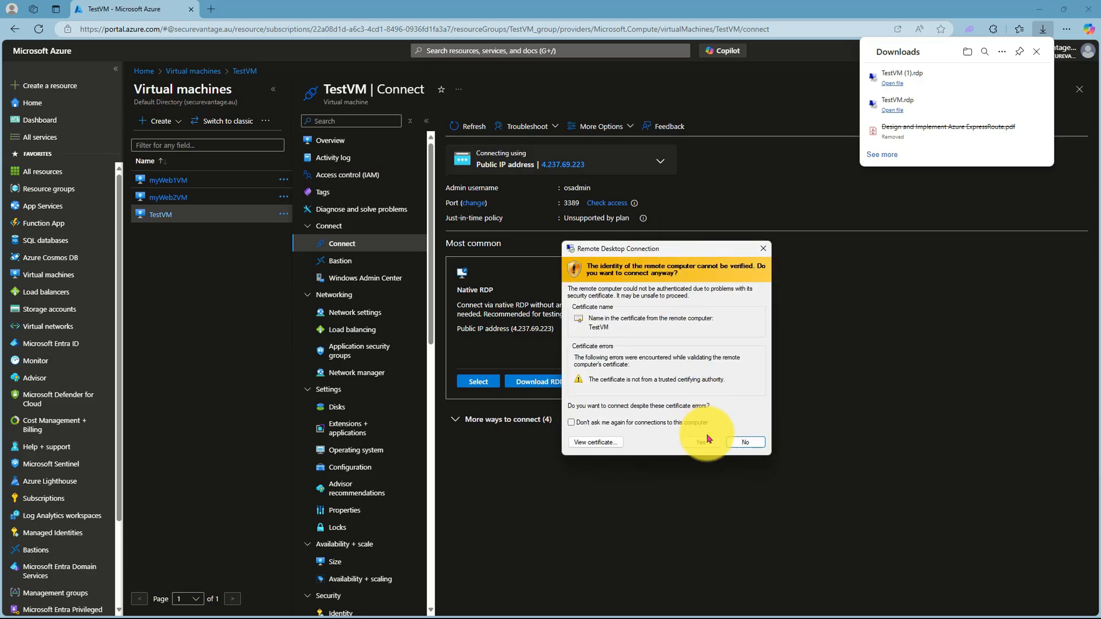
pyautogui.click(701, 442)
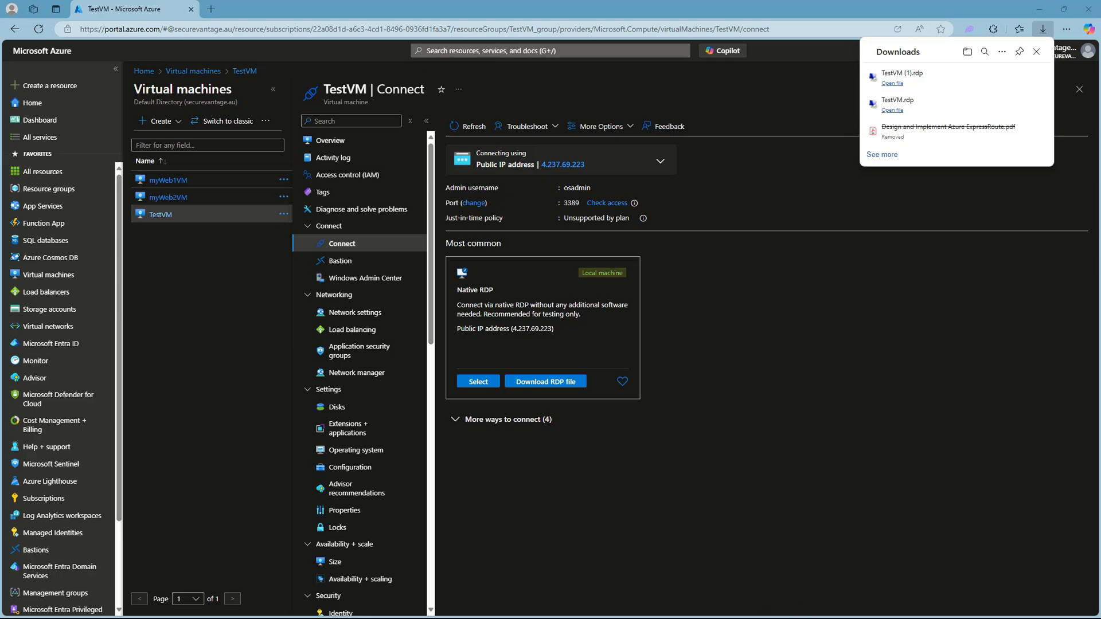
pyautogui.moveTo(239, 19); pyautogui.dragTo(757, 167)
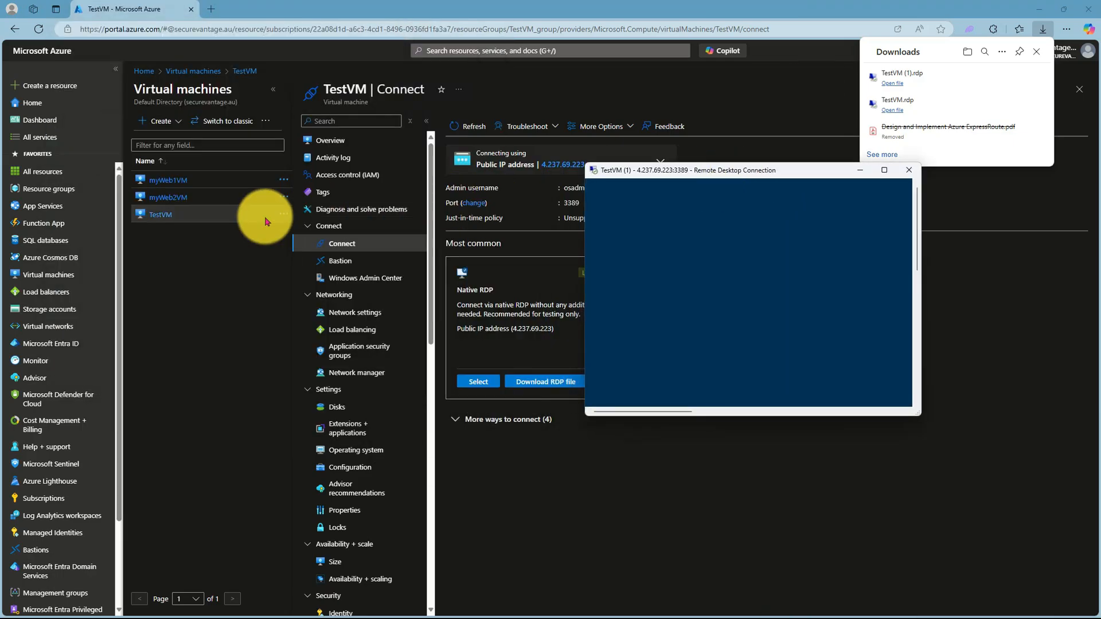
# Step: Note myWeb1VM's private IP 10.20.1.5, then maximize the TestVM remote session
pyautogui.click(168, 180)
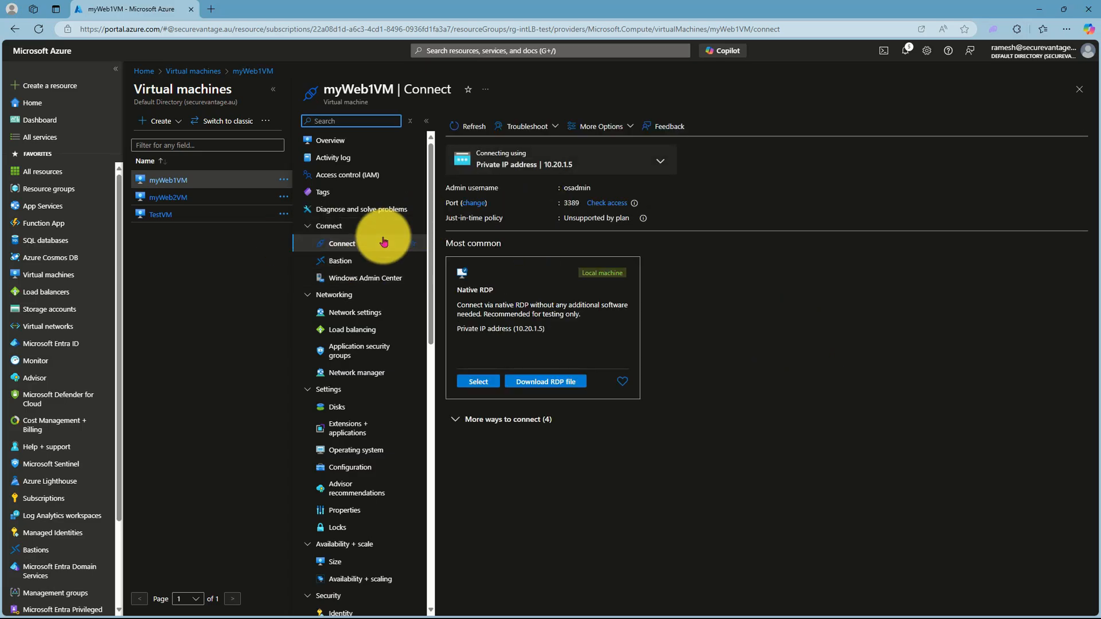
pyautogui.click(336, 141)
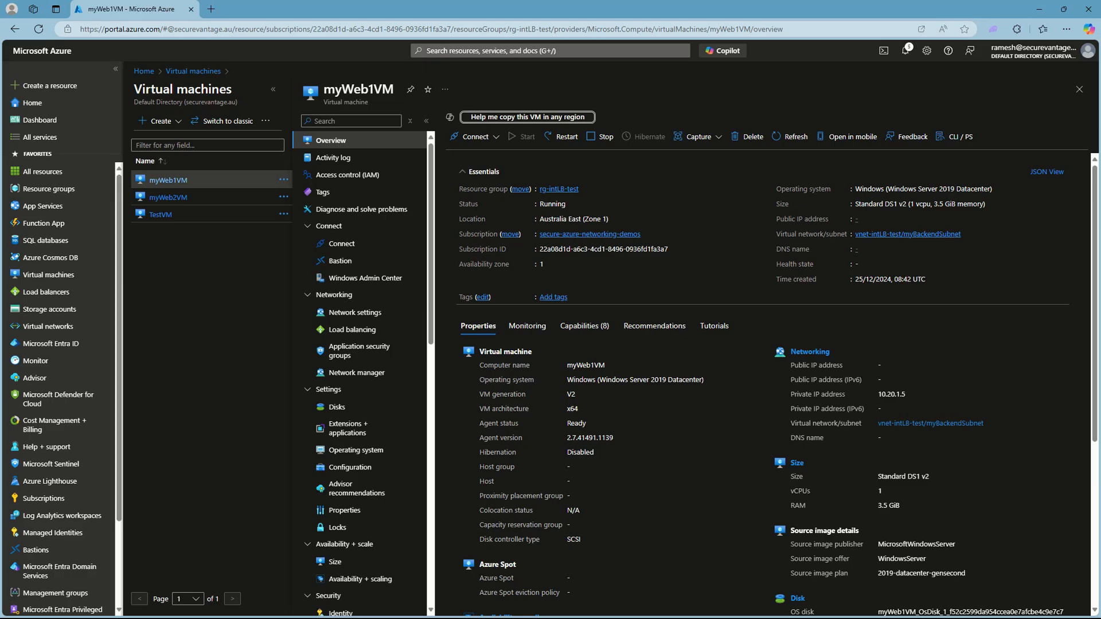
pyautogui.hotkey('alt', 'Tab')
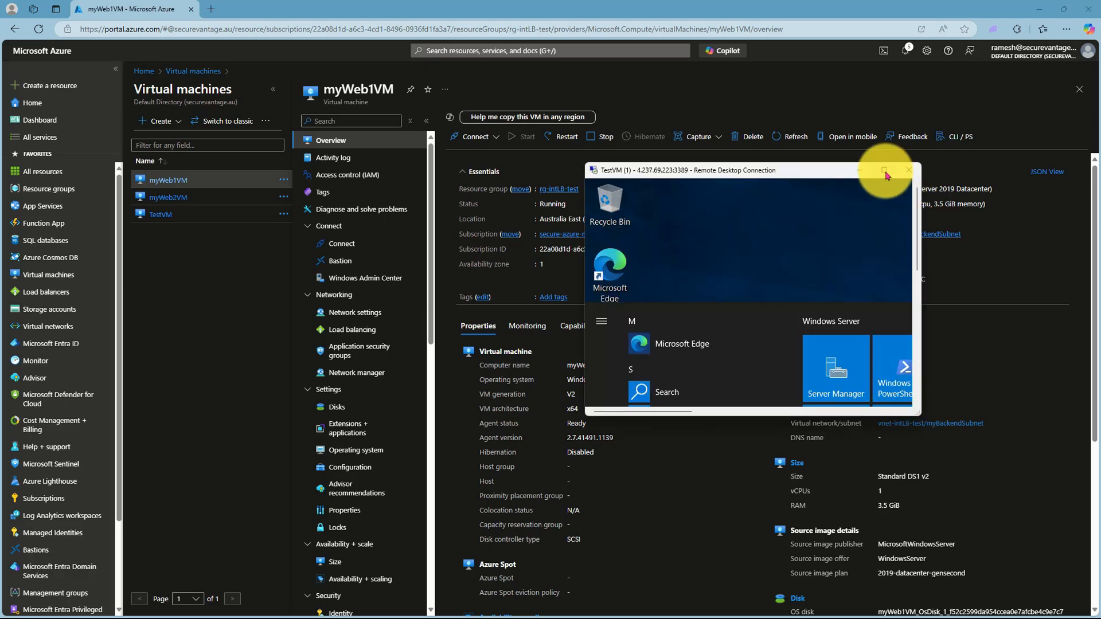
pyautogui.click(884, 170)
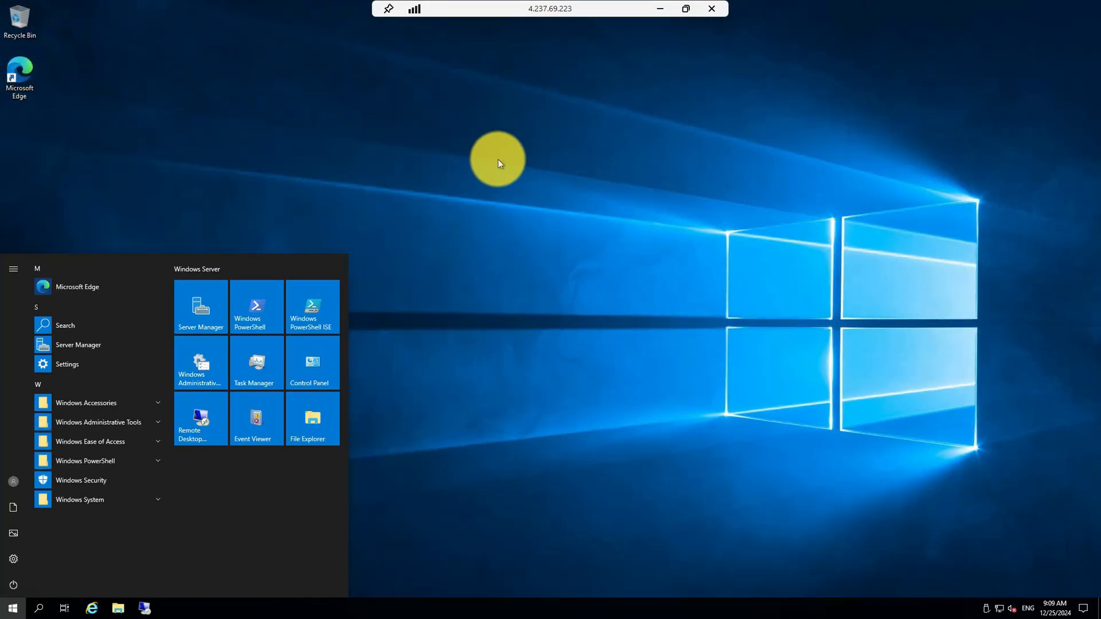
# Step: From TestVM, remote into 10.20.1.5 with the admin username and password, accepting the certificate
pyautogui.click(500, 158)
pyautogui.click(148, 609)
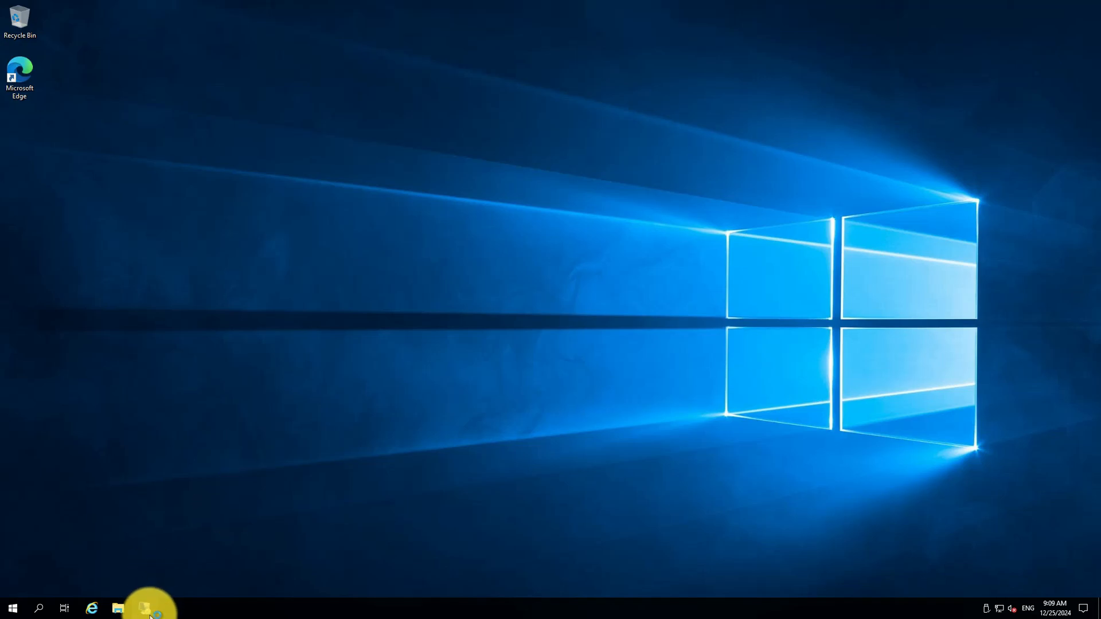
pyautogui.write('10.20.1.')
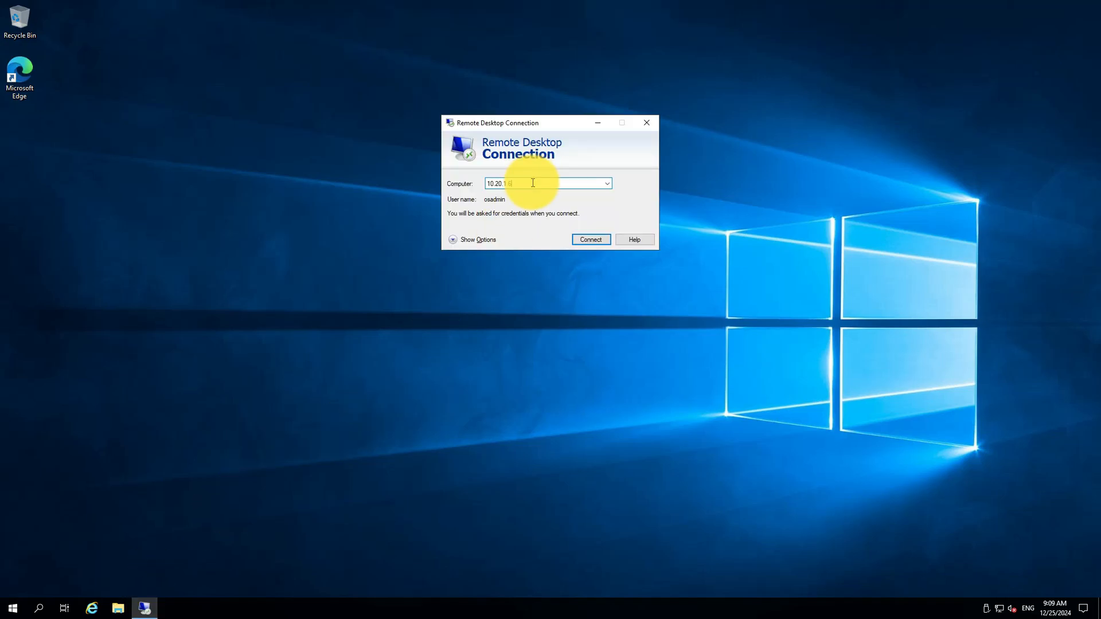
pyautogui.write('5')
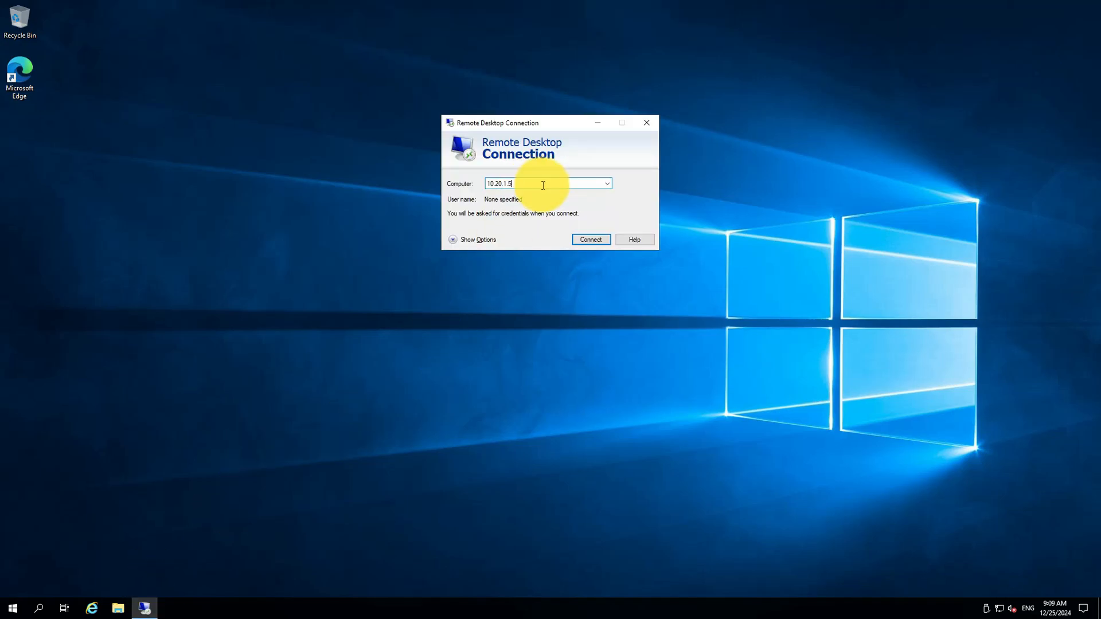
pyautogui.click(594, 239)
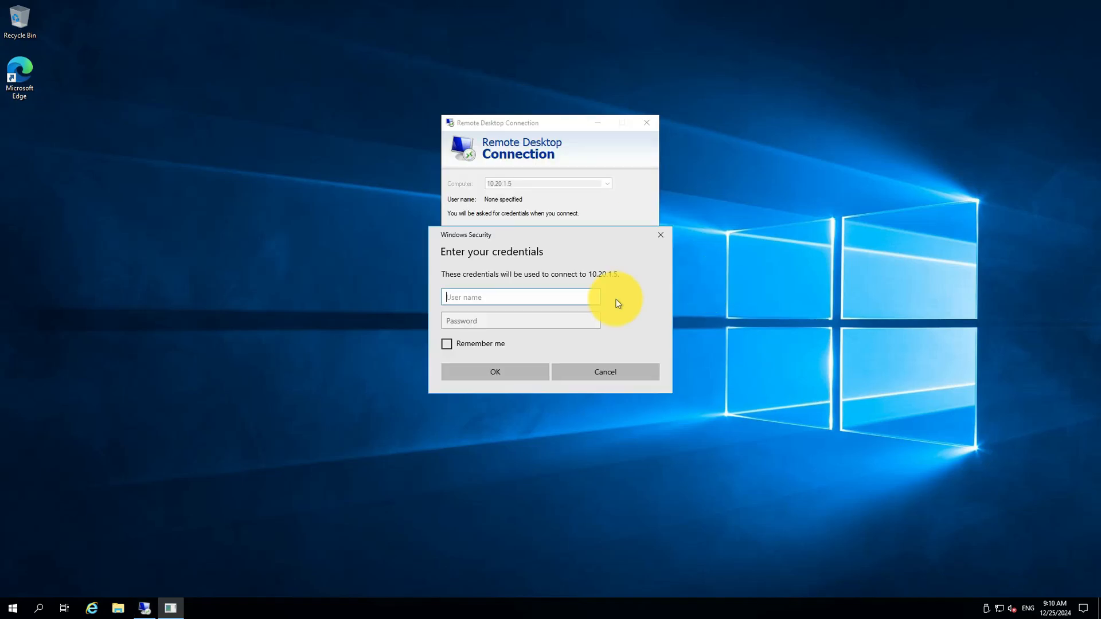
pyautogui.write('osadmin')
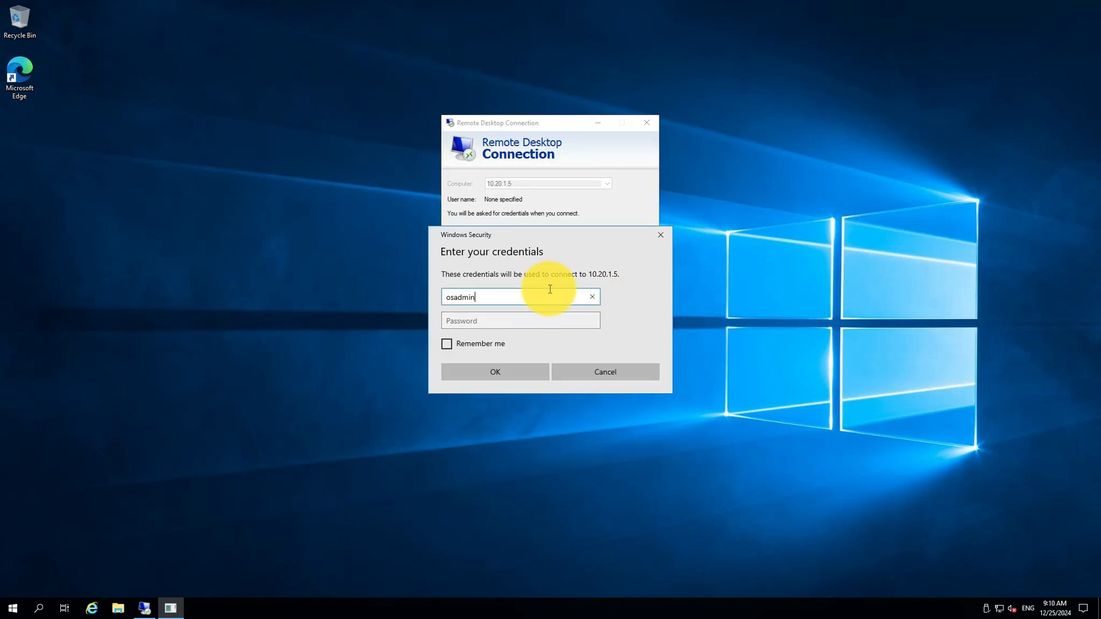
pyautogui.click(475, 321)
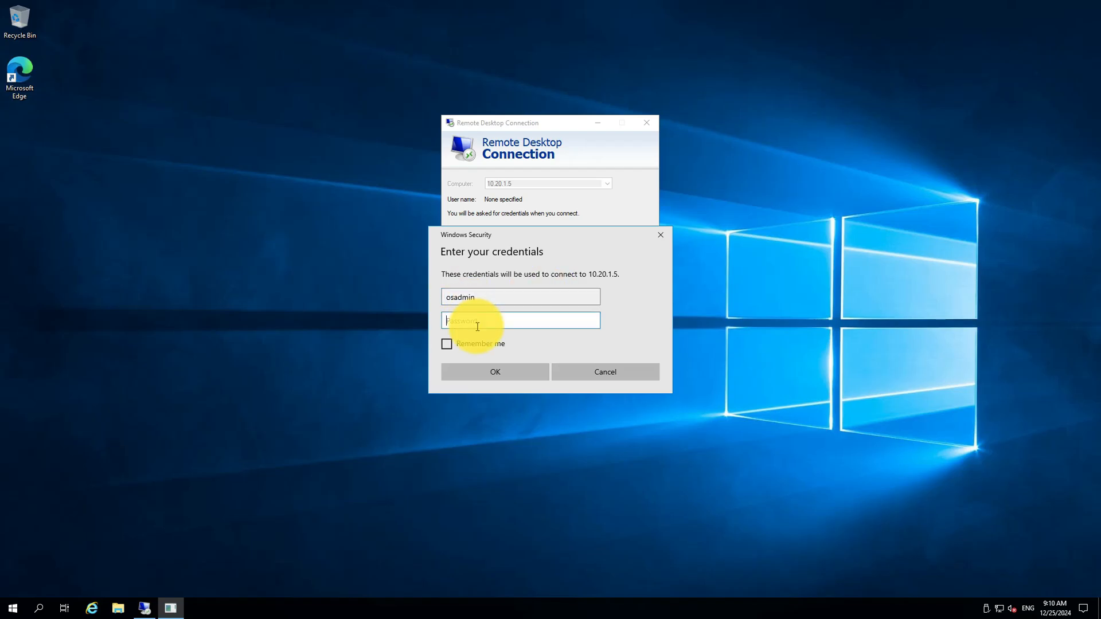
pyautogui.write('P')
pyautogui.click(497, 376)
pyautogui.click(582, 279)
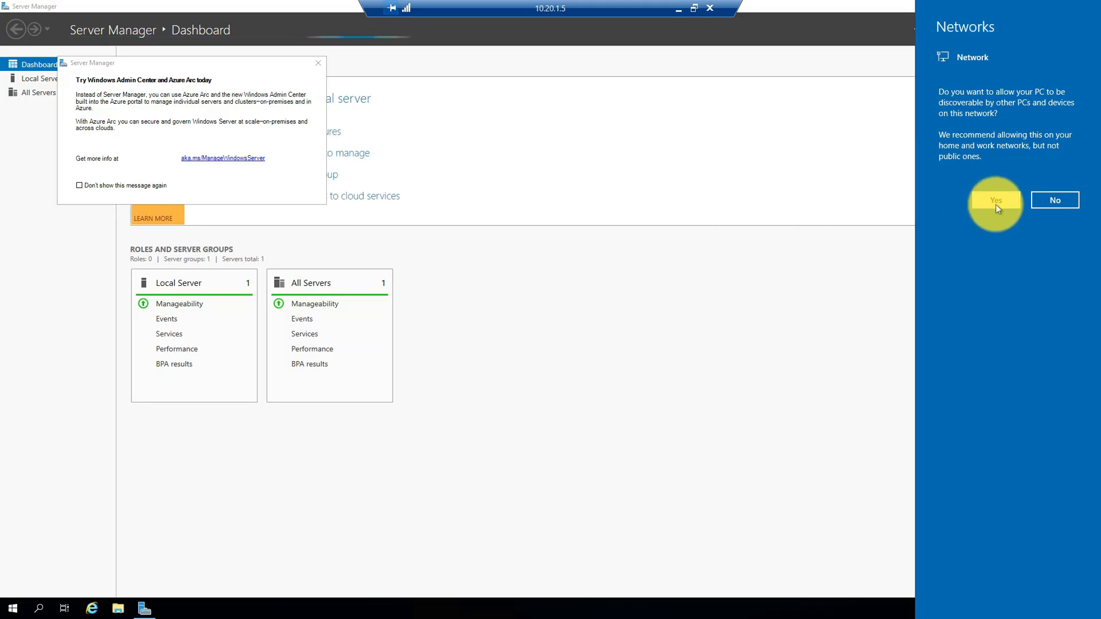
# Step: Allow network discovery, then turn off the firewall for public, private and domain networks
pyautogui.click(995, 205)
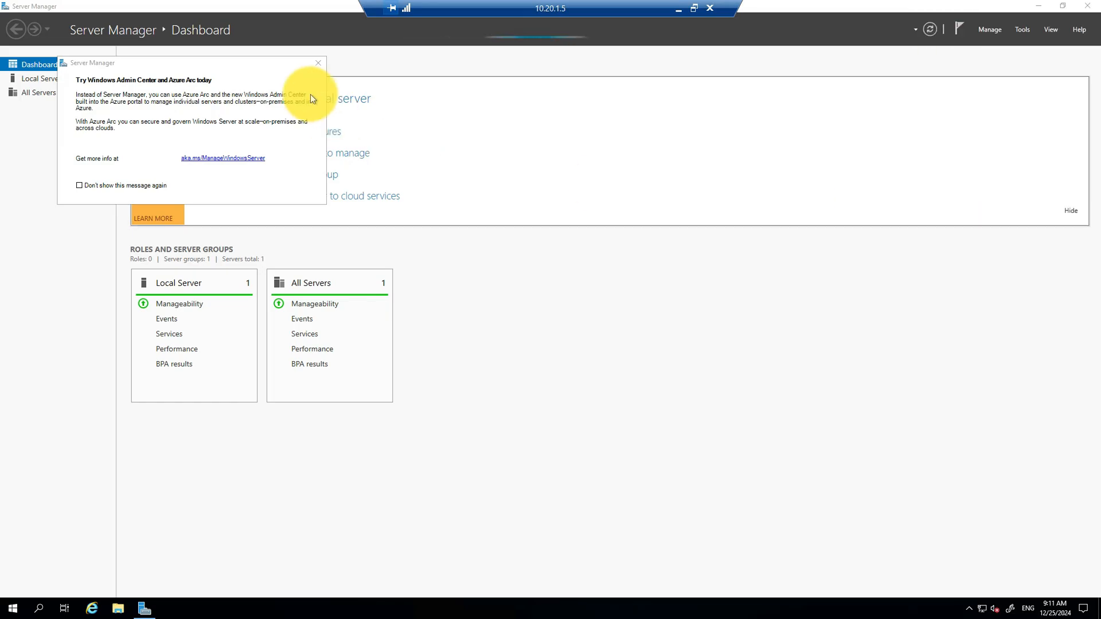
pyautogui.click(318, 63)
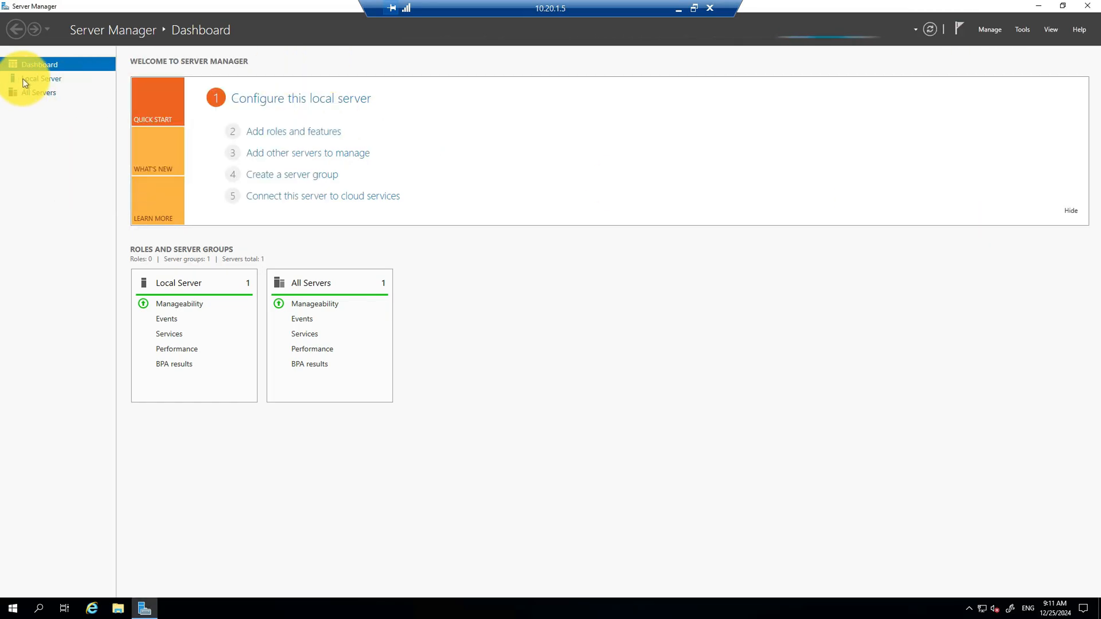
pyautogui.click(26, 78)
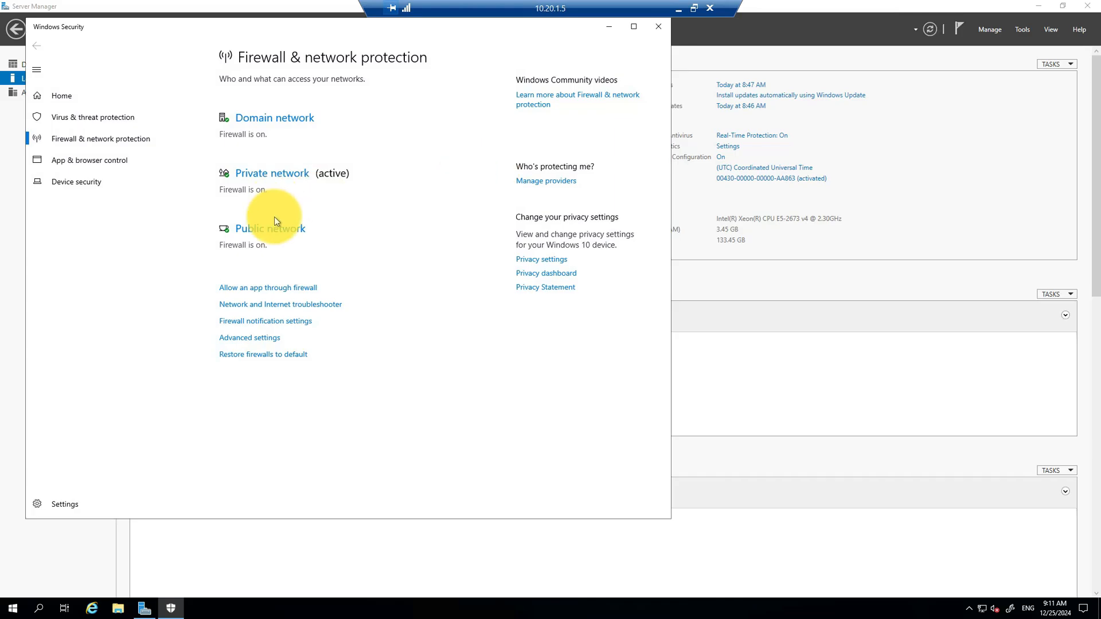
pyautogui.click(274, 224)
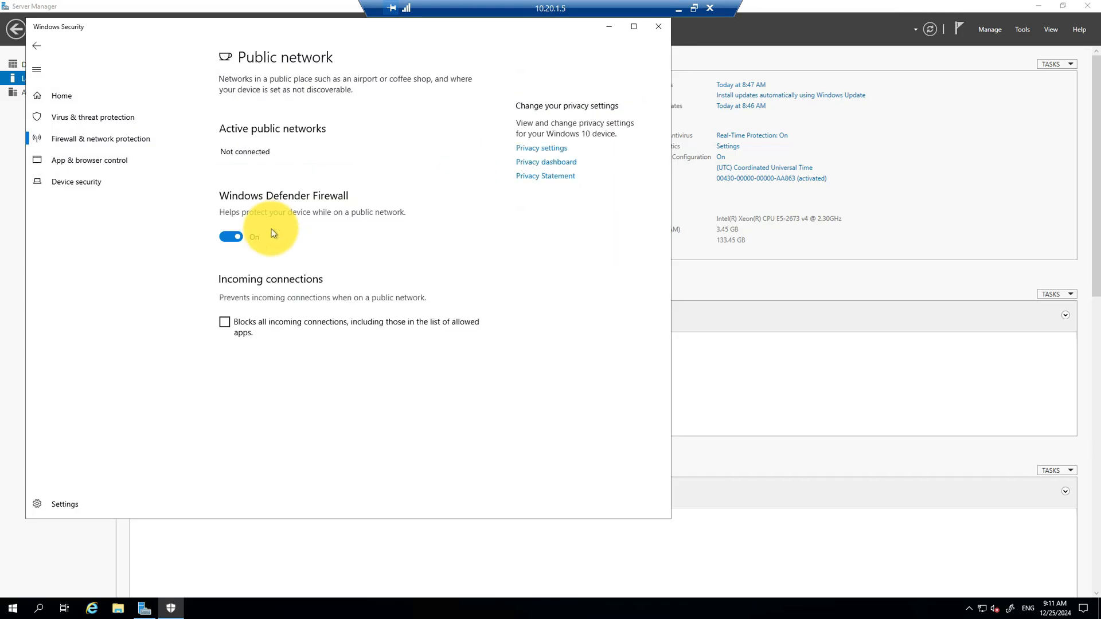
pyautogui.click(229, 240)
pyautogui.click(35, 47)
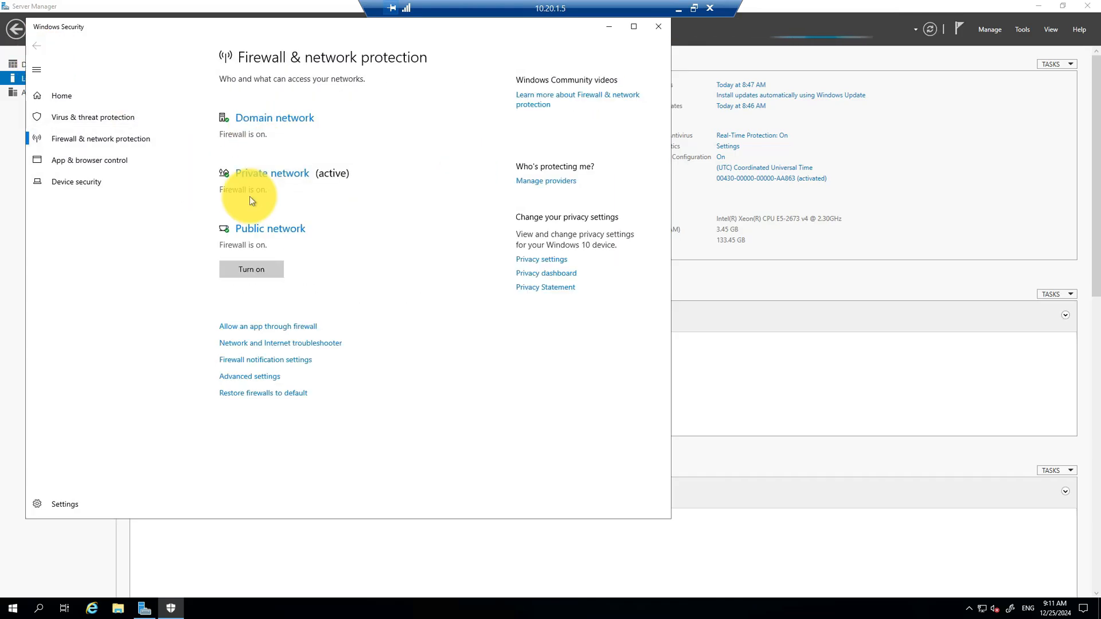
pyautogui.click(252, 174)
pyautogui.click(230, 237)
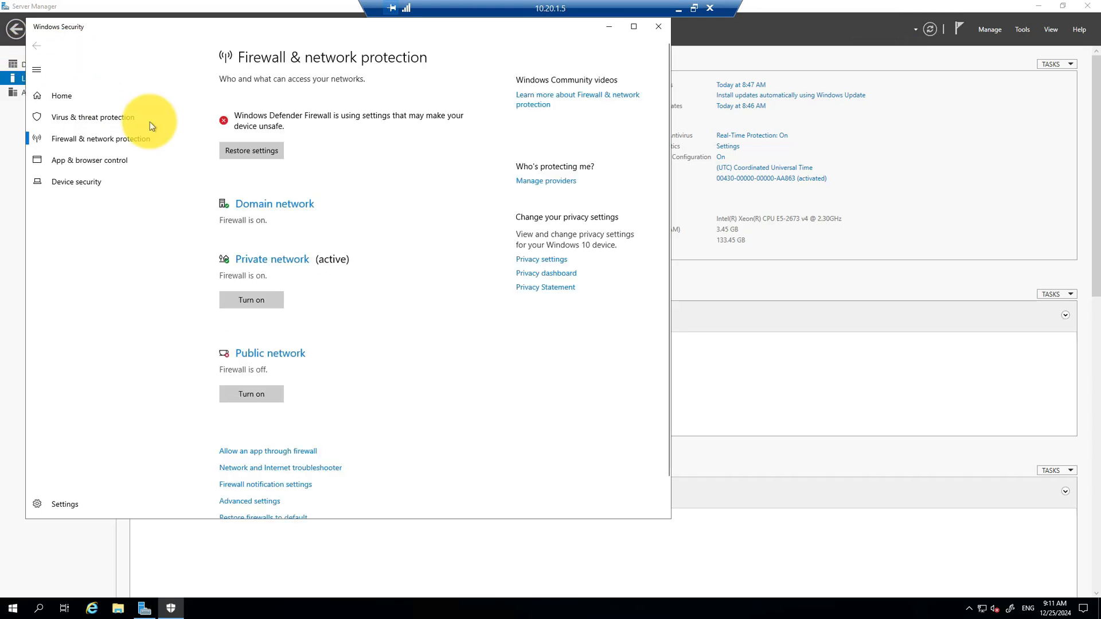
pyautogui.click(260, 205)
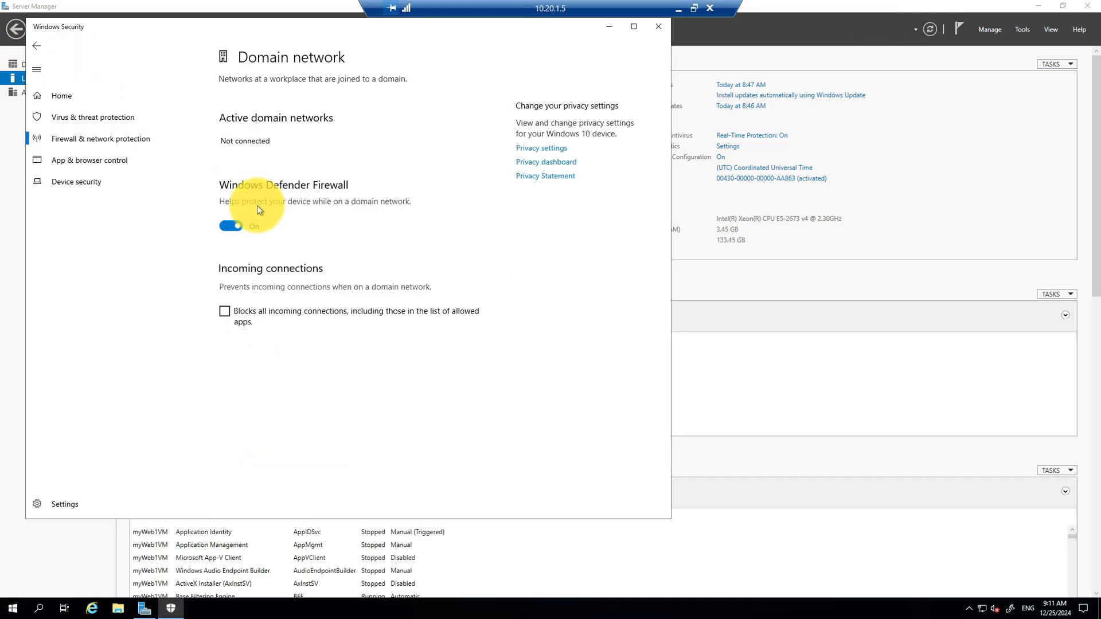
pyautogui.click(231, 226)
pyautogui.click(658, 29)
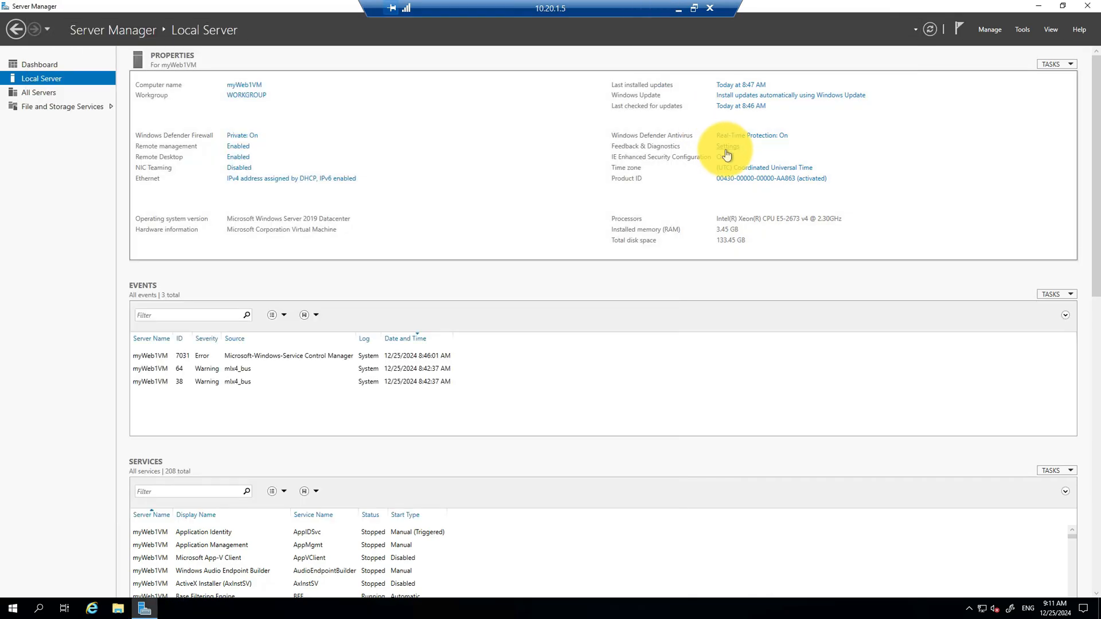
# Step: Turn off IE Enhanced Security Configuration for both administrators and users
pyautogui.click(720, 158)
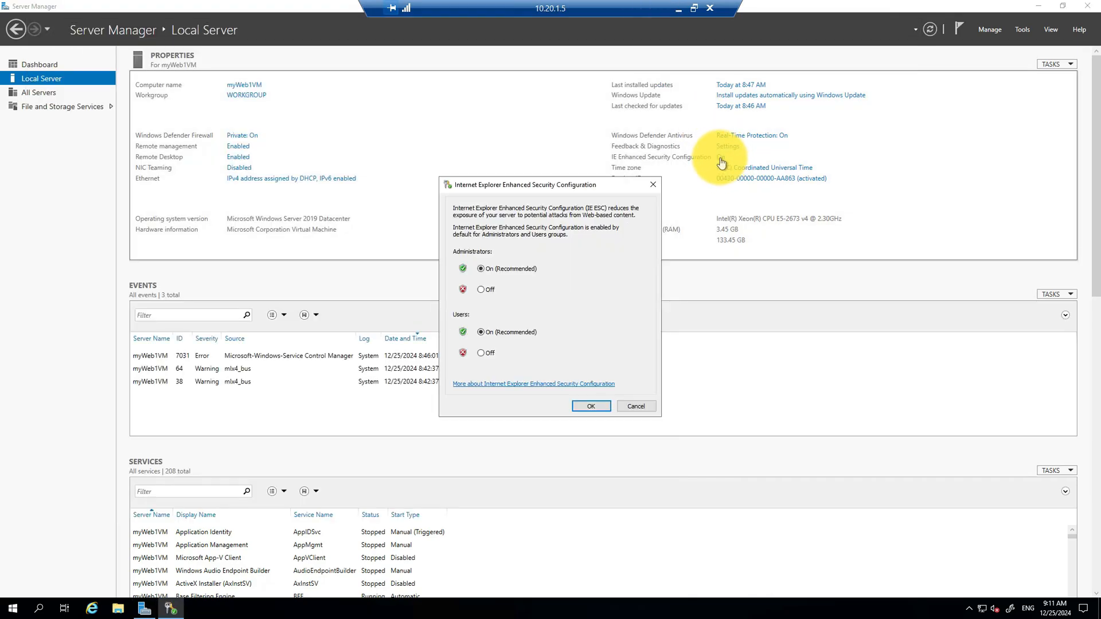
pyautogui.click(483, 353)
pyautogui.click(591, 406)
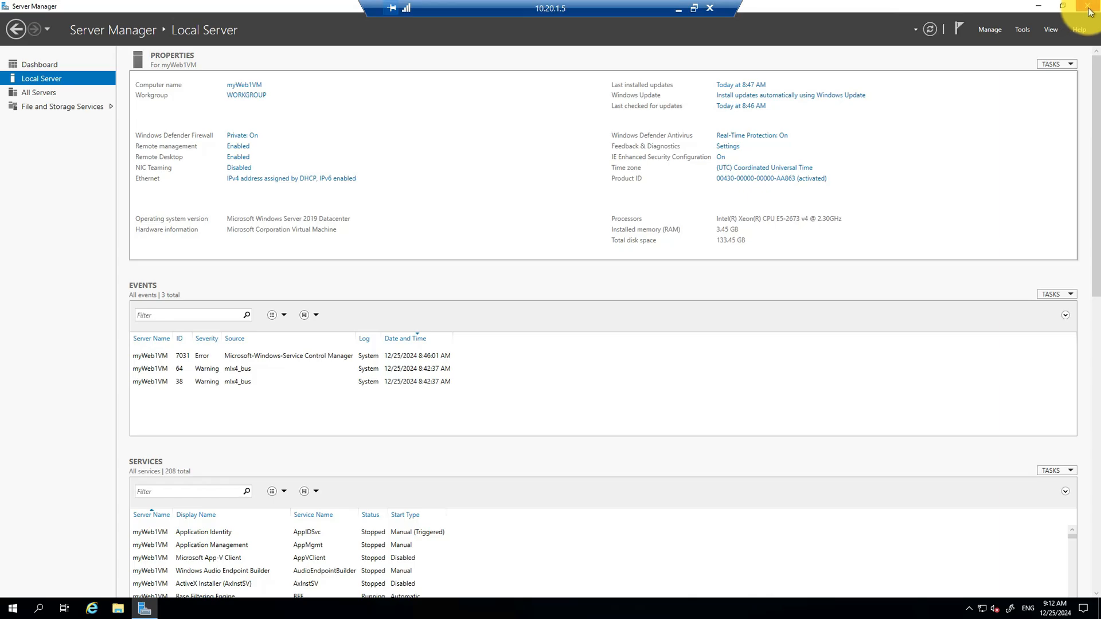
# Step: Install the Web Server (IIS) role with its required features and default role services, then close Server Manager
pyautogui.click(990, 30)
pyautogui.click(923, 42)
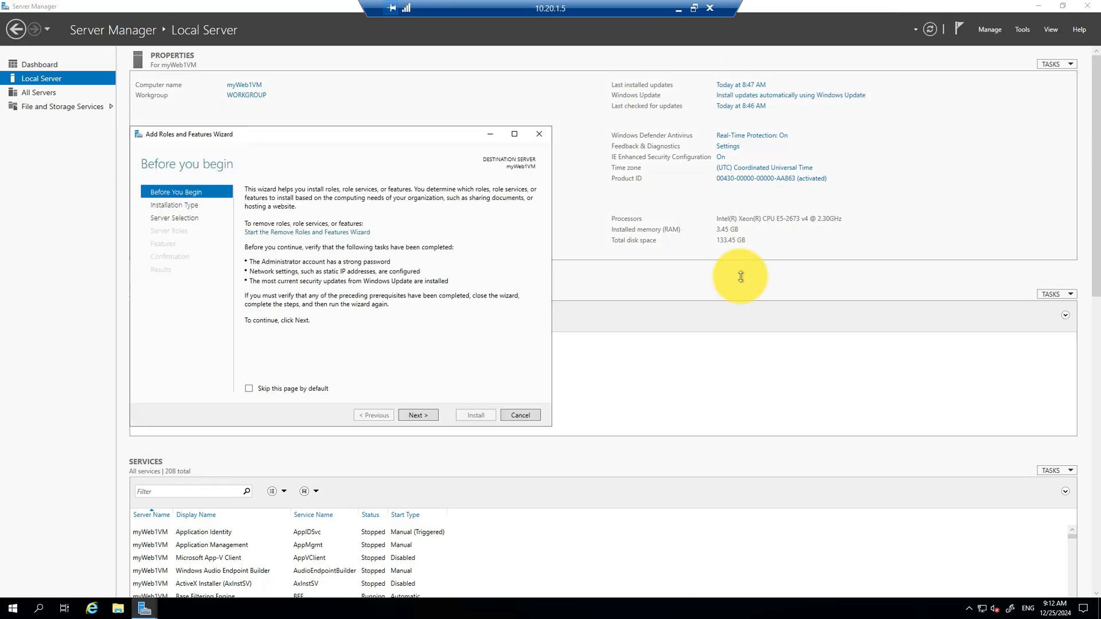
pyautogui.click(424, 418)
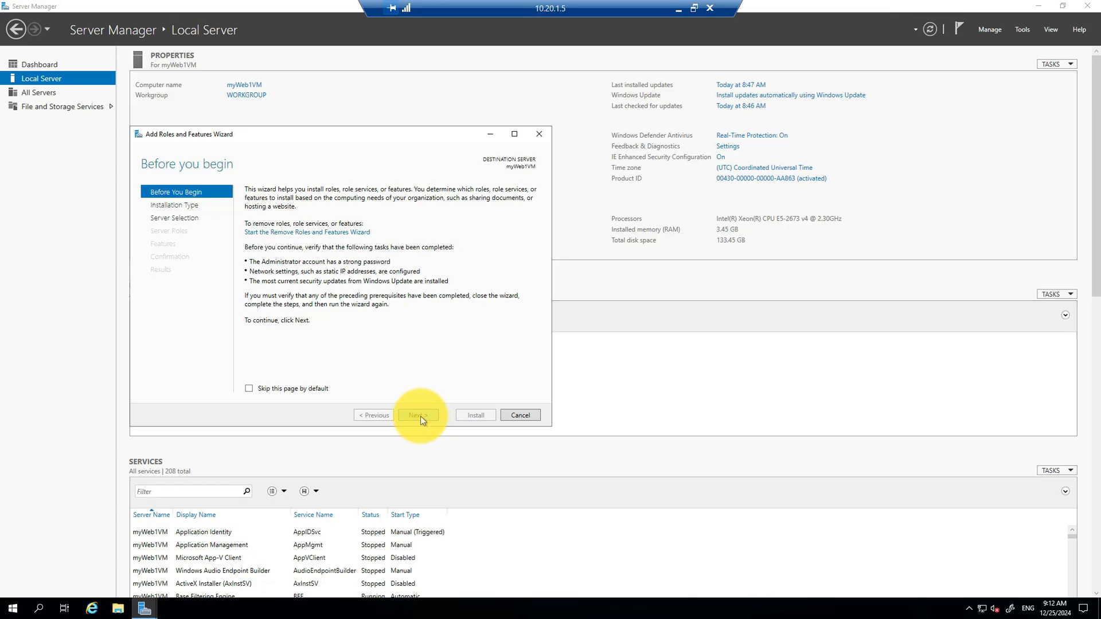
pyautogui.click(408, 412)
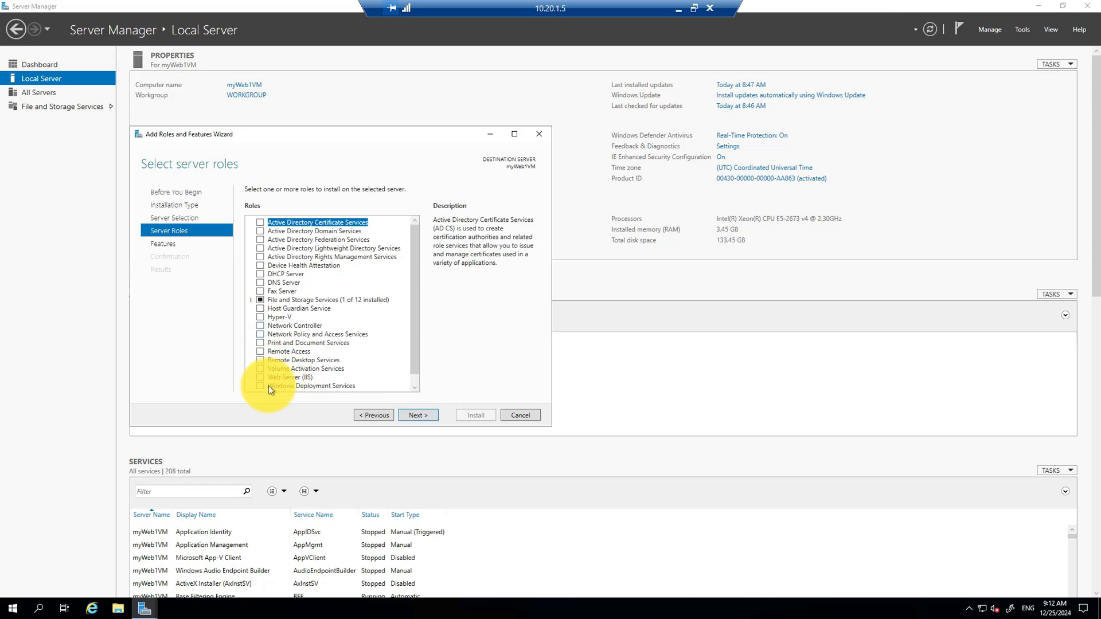
pyautogui.click(260, 377)
pyautogui.click(398, 371)
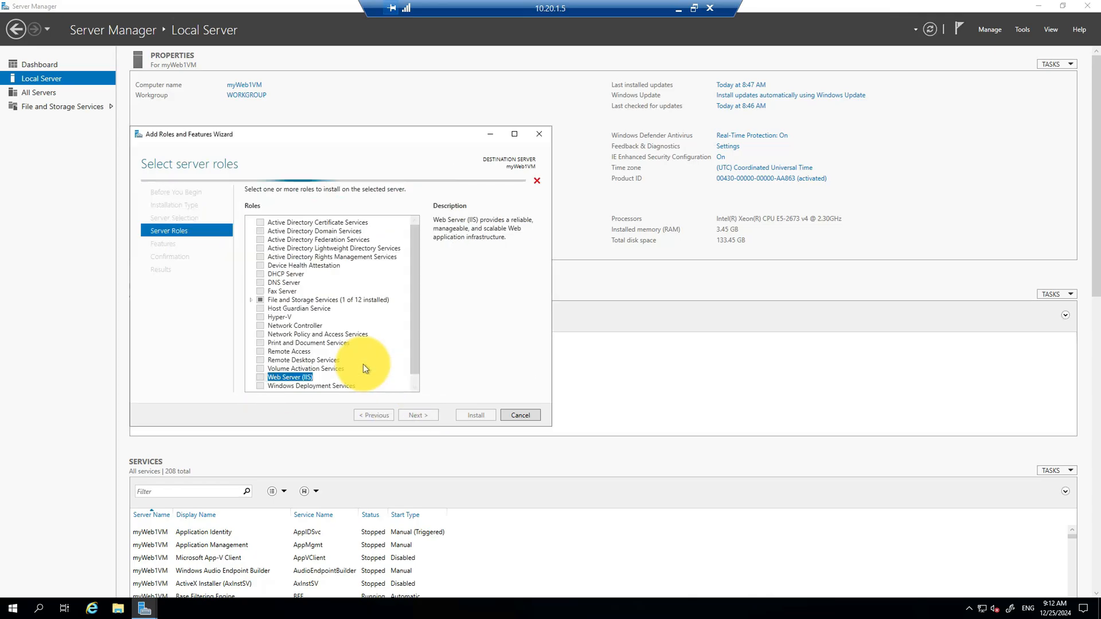
pyautogui.click(425, 415)
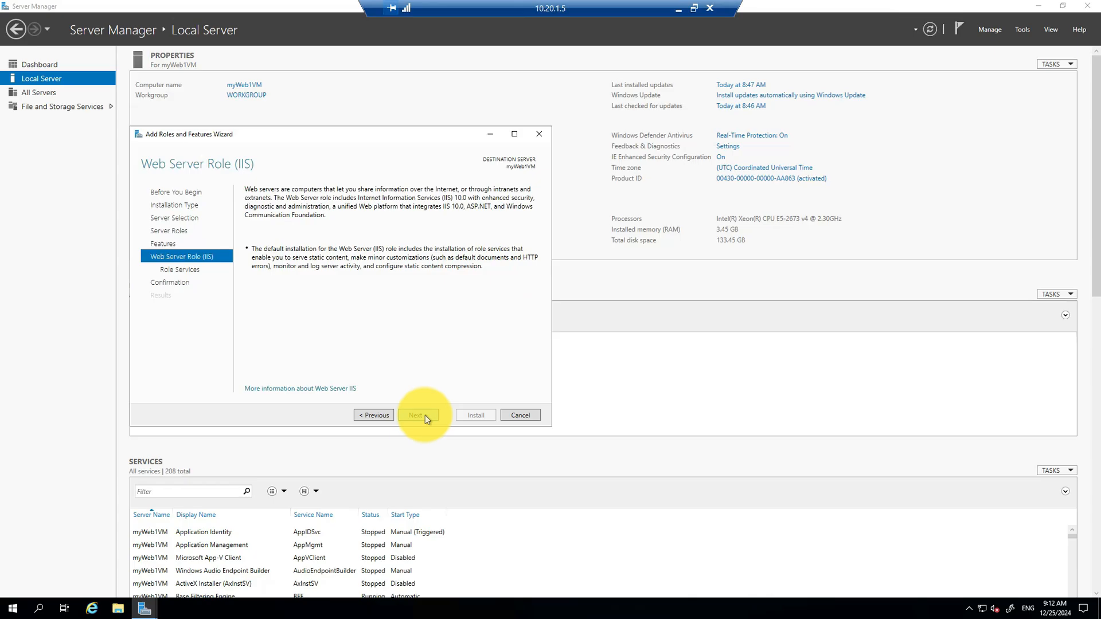
pyautogui.click(425, 415)
pyautogui.click(425, 415)
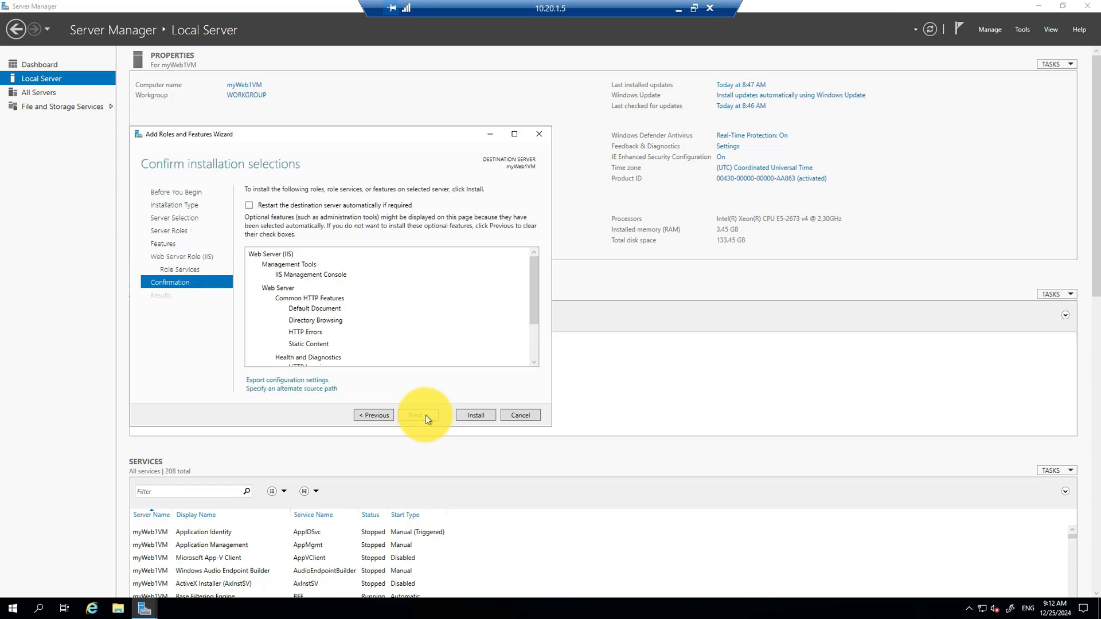
pyautogui.click(482, 418)
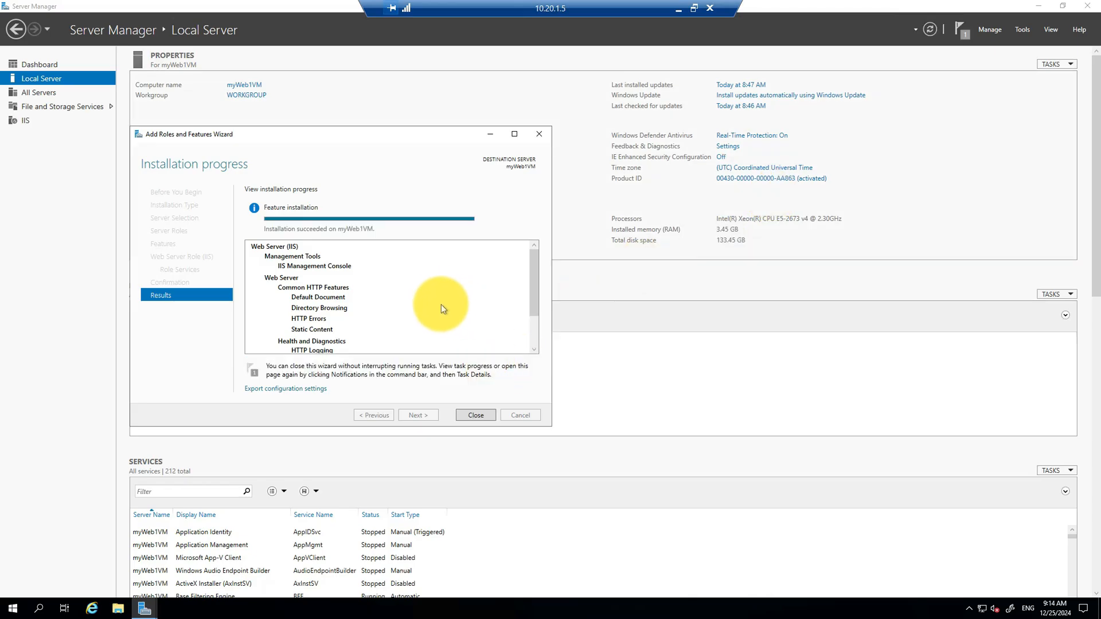
pyautogui.click(476, 414)
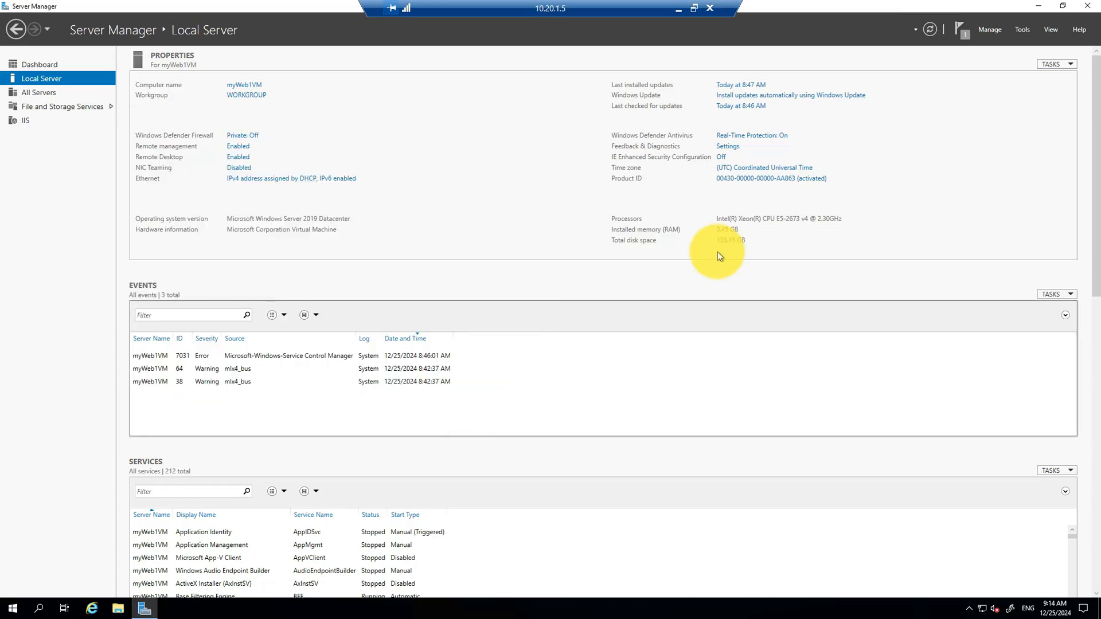
pyautogui.click(1089, 9)
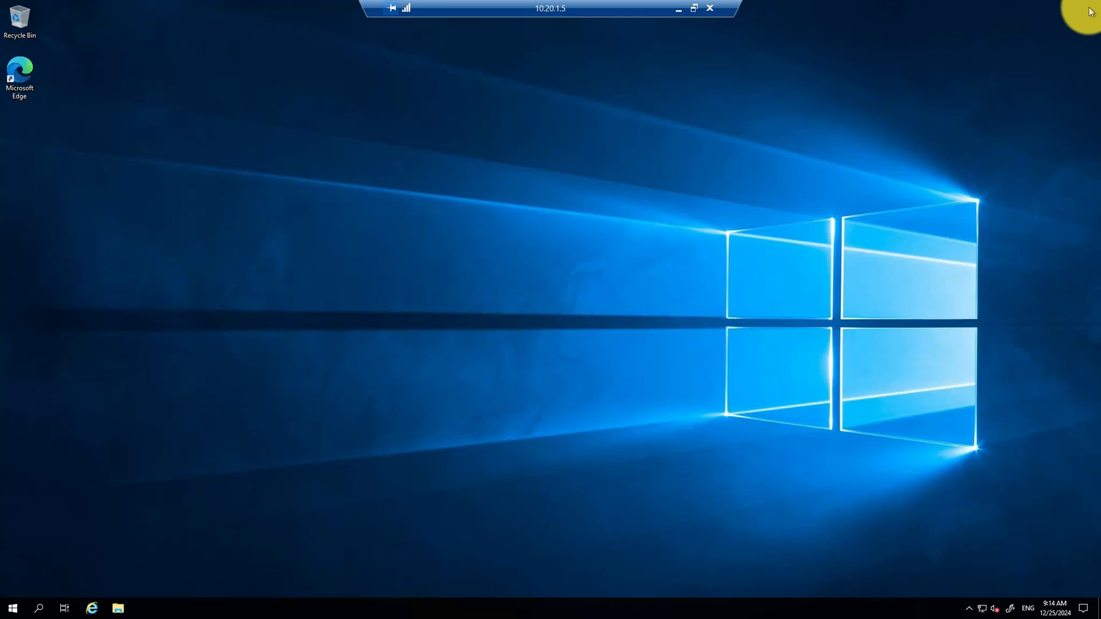
pyautogui.click(91, 607)
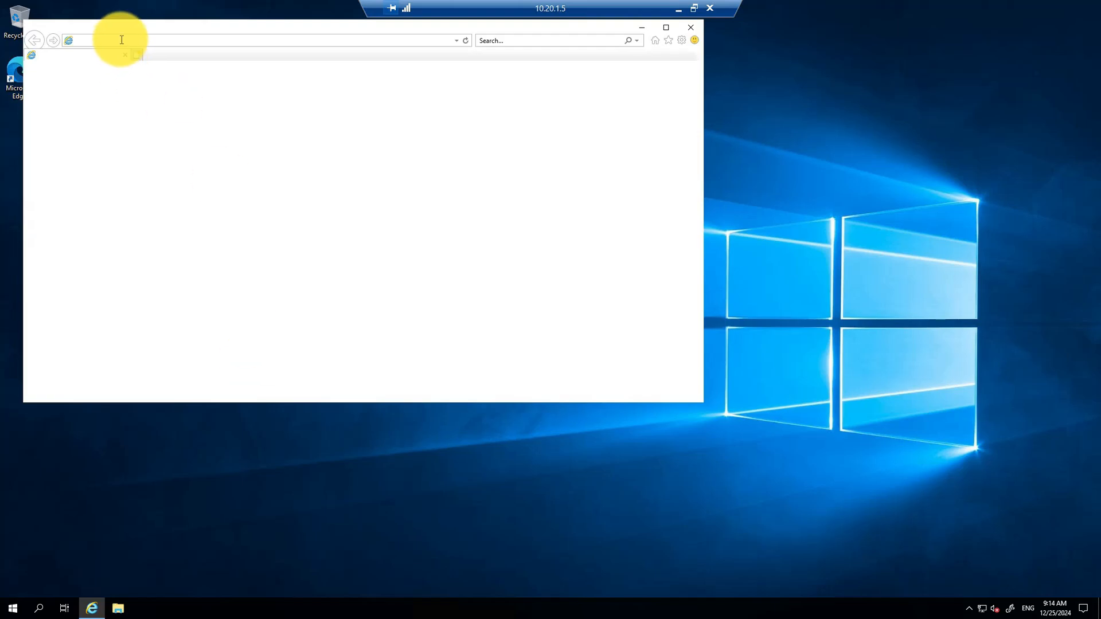
pyautogui.click(122, 39)
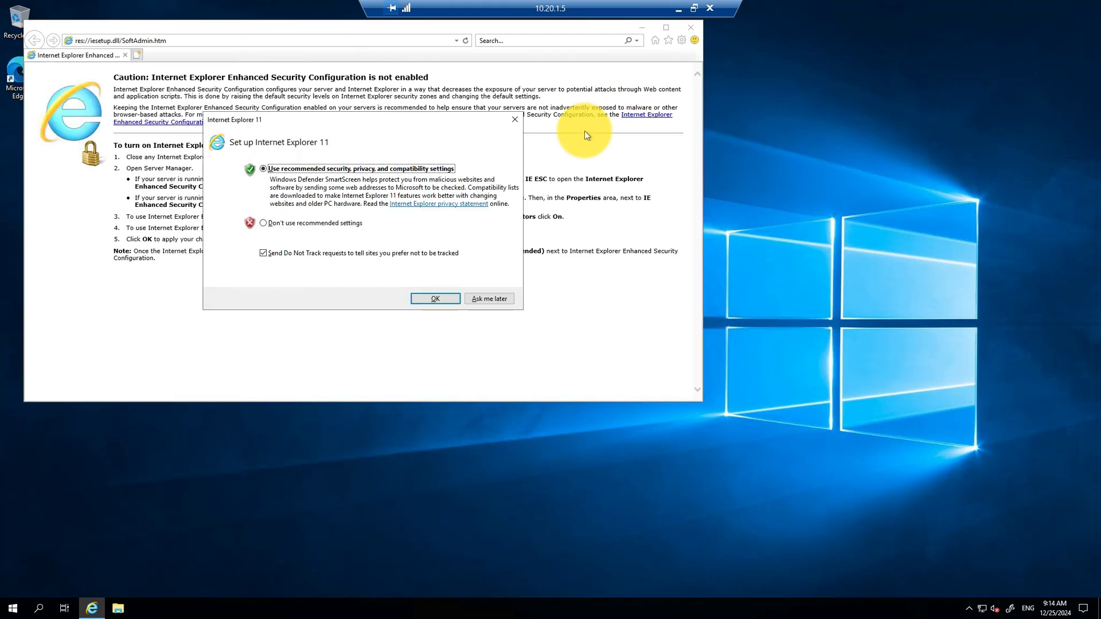
pyautogui.click(513, 121)
pyautogui.click(164, 41)
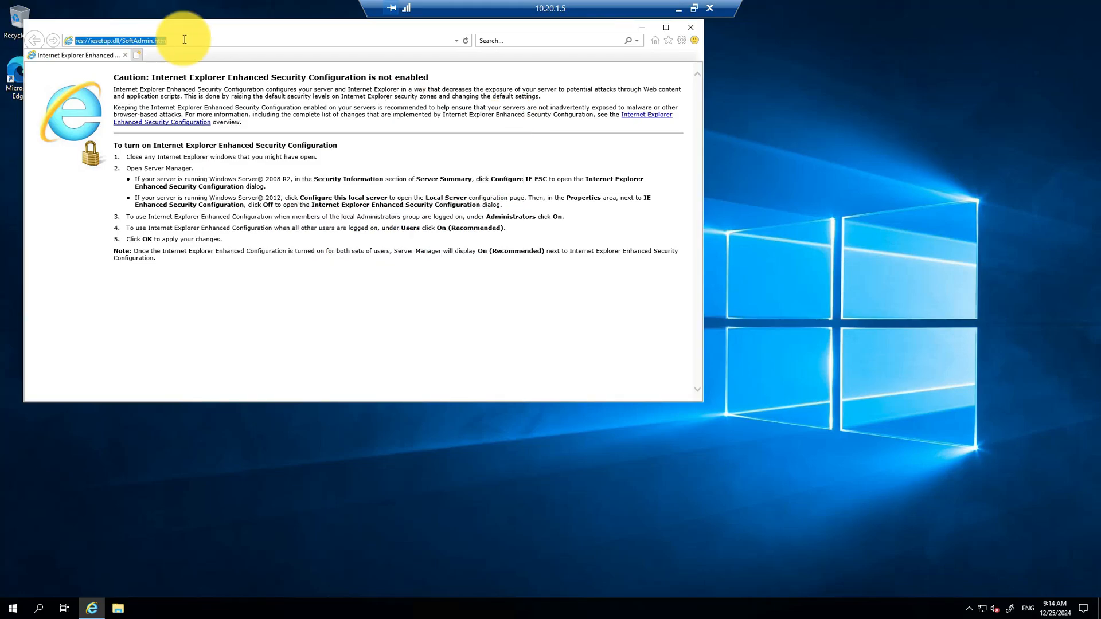
pyautogui.write('http:/')
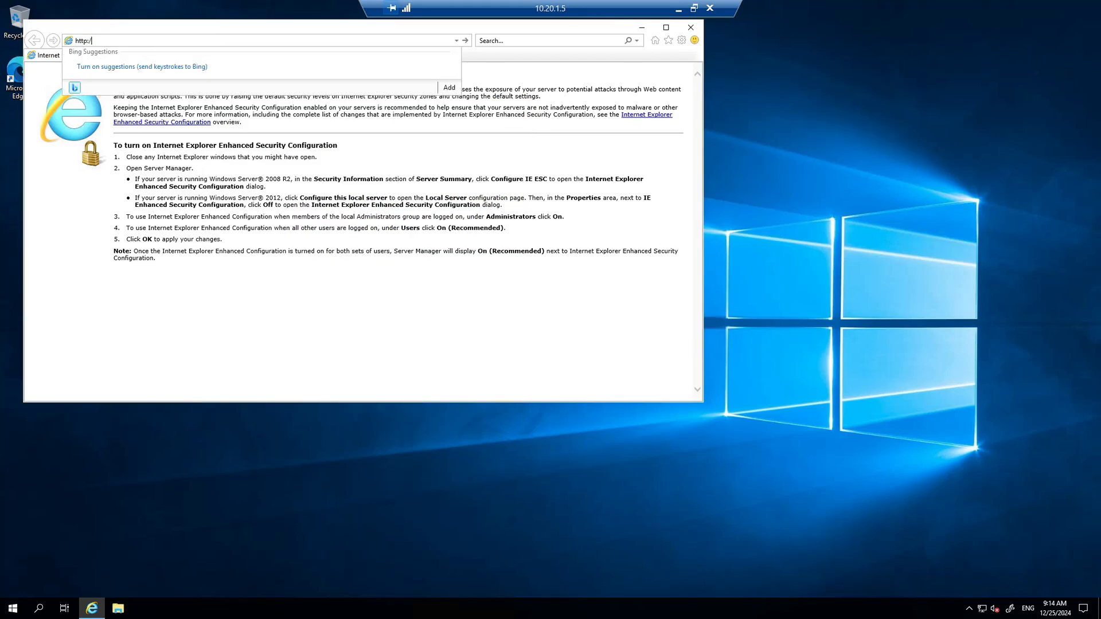
pyautogui.write('/10.2')
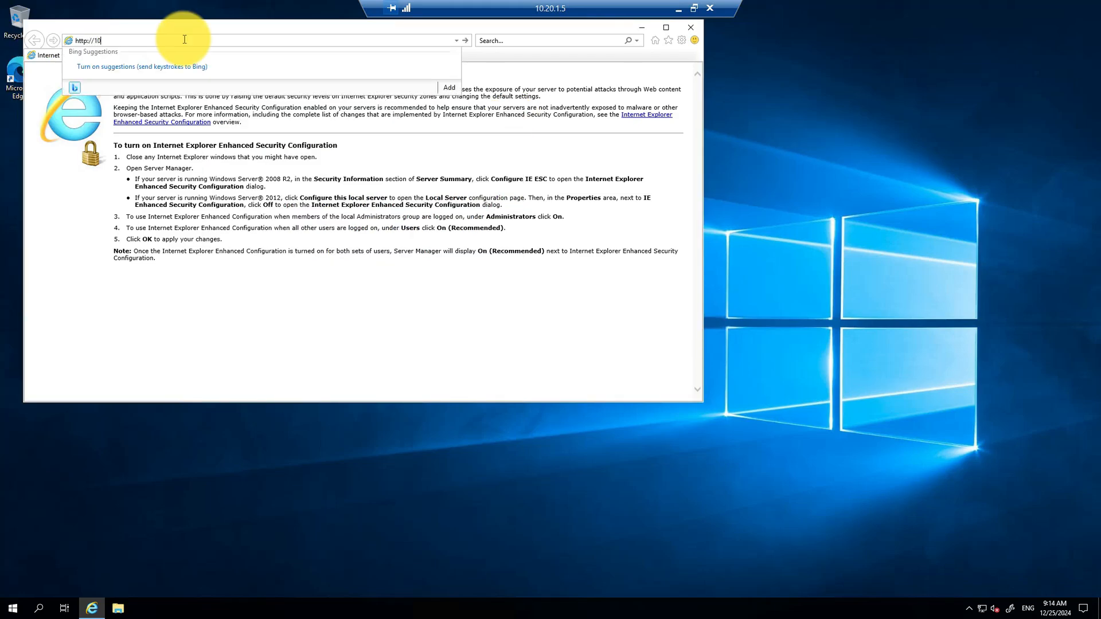
pyautogui.write('0.1.5')
pyautogui.press('Return')
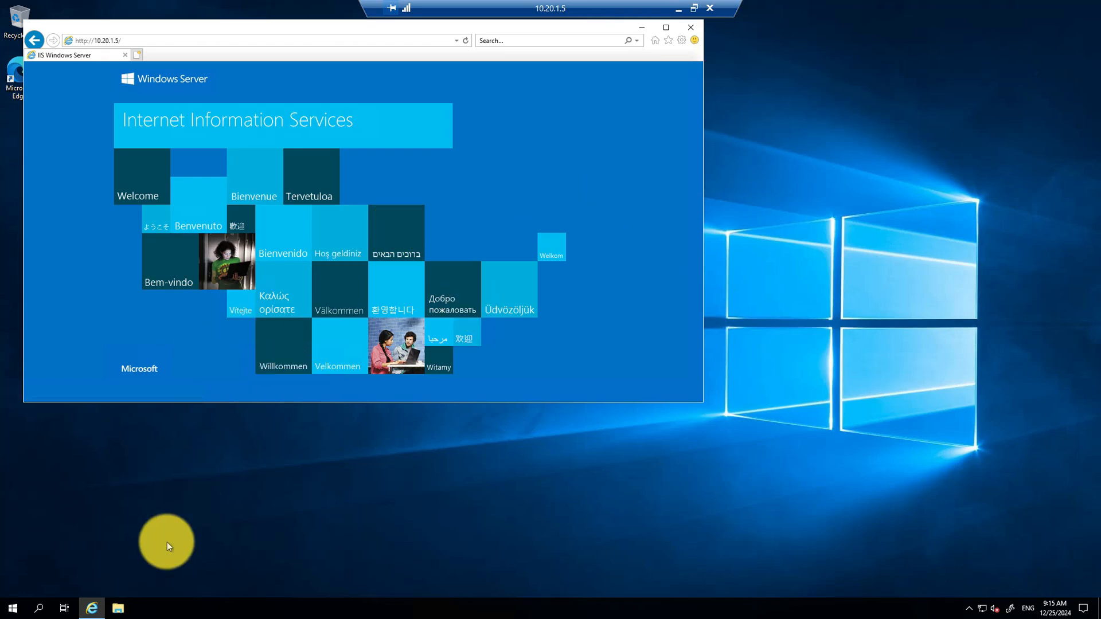
# Step: Browse File Explorer to C:\inetpub\wwwroot, showing the iisstart HTML and PNG files
pyautogui.click(119, 609)
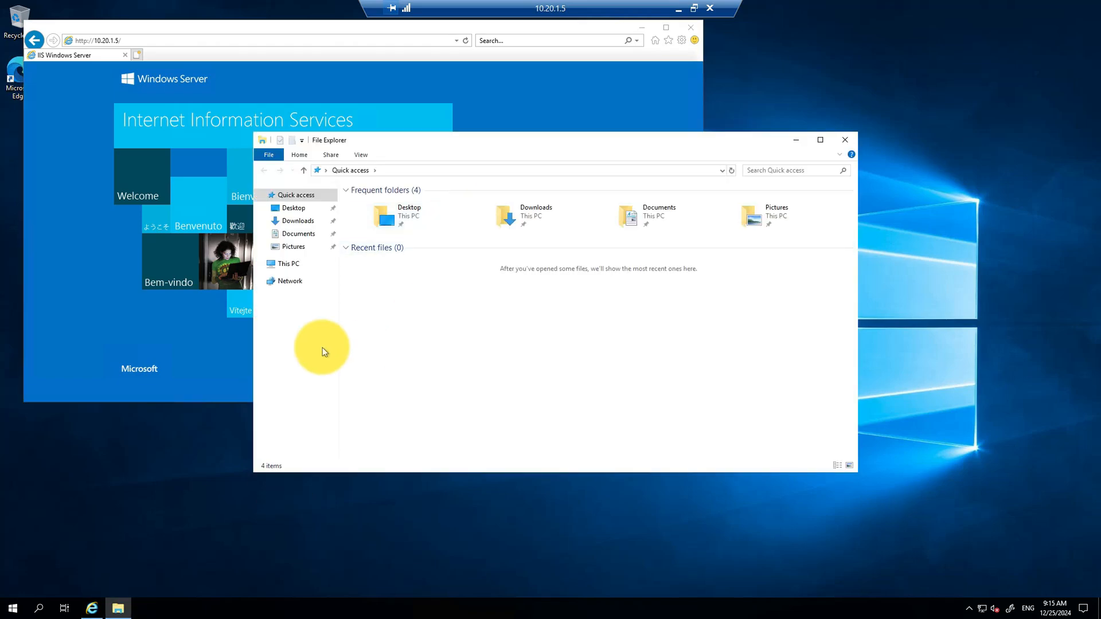
pyautogui.click(279, 264)
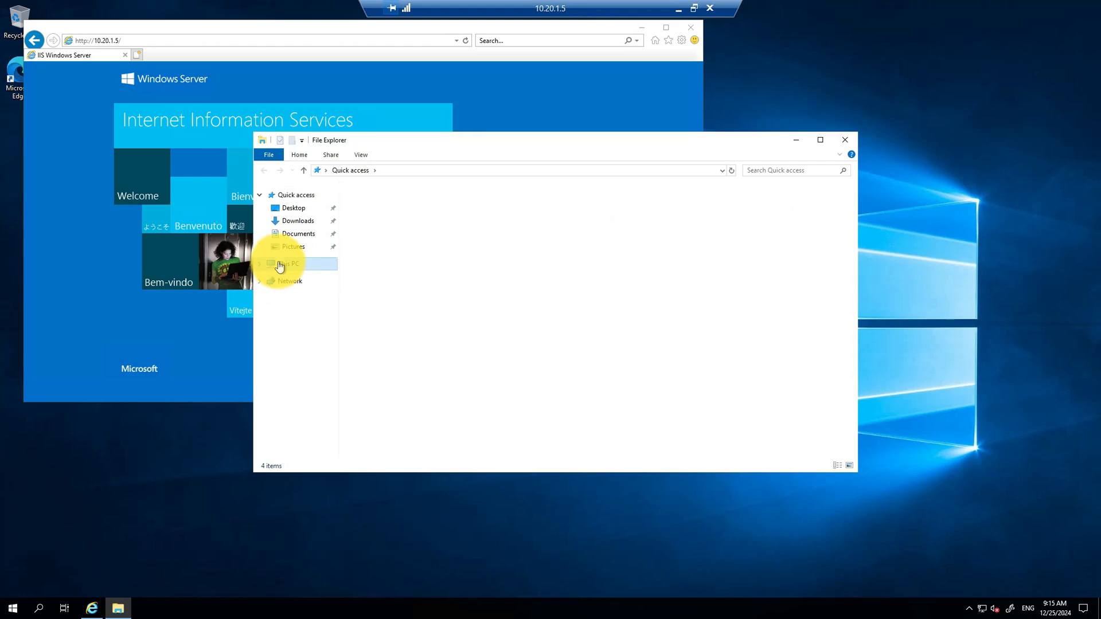
pyautogui.click(415, 321)
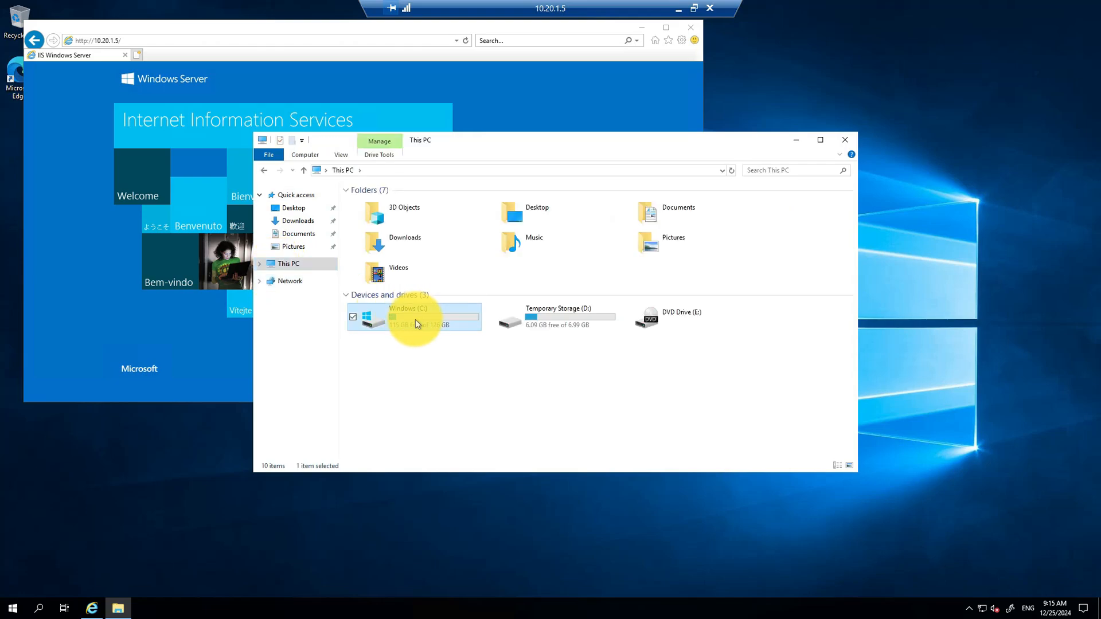
pyautogui.doubleClick(415, 323)
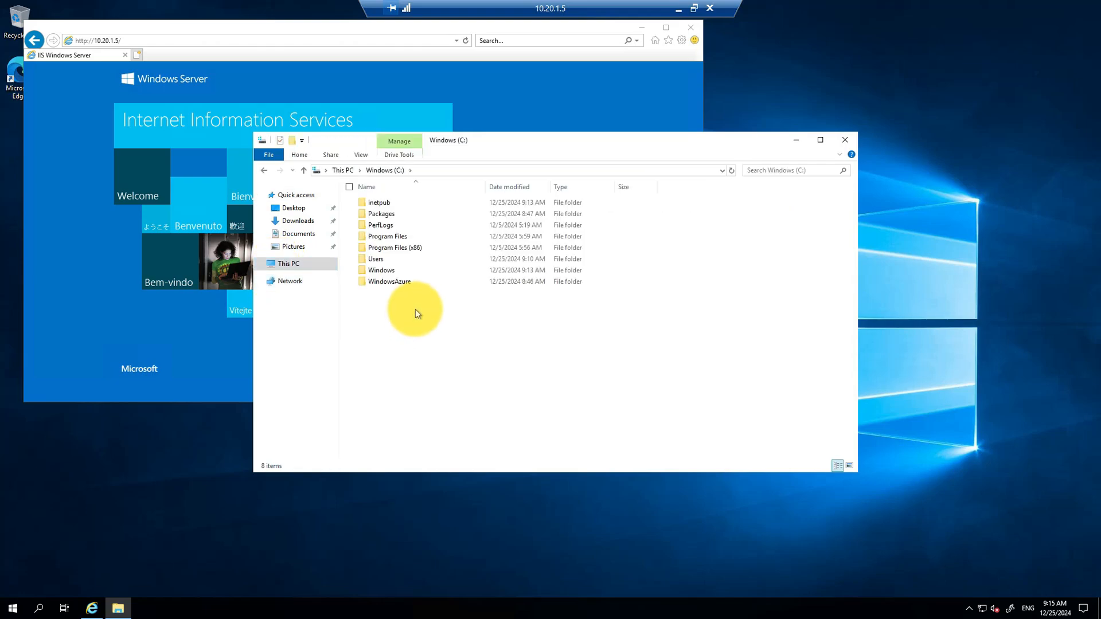
pyautogui.doubleClick(383, 204)
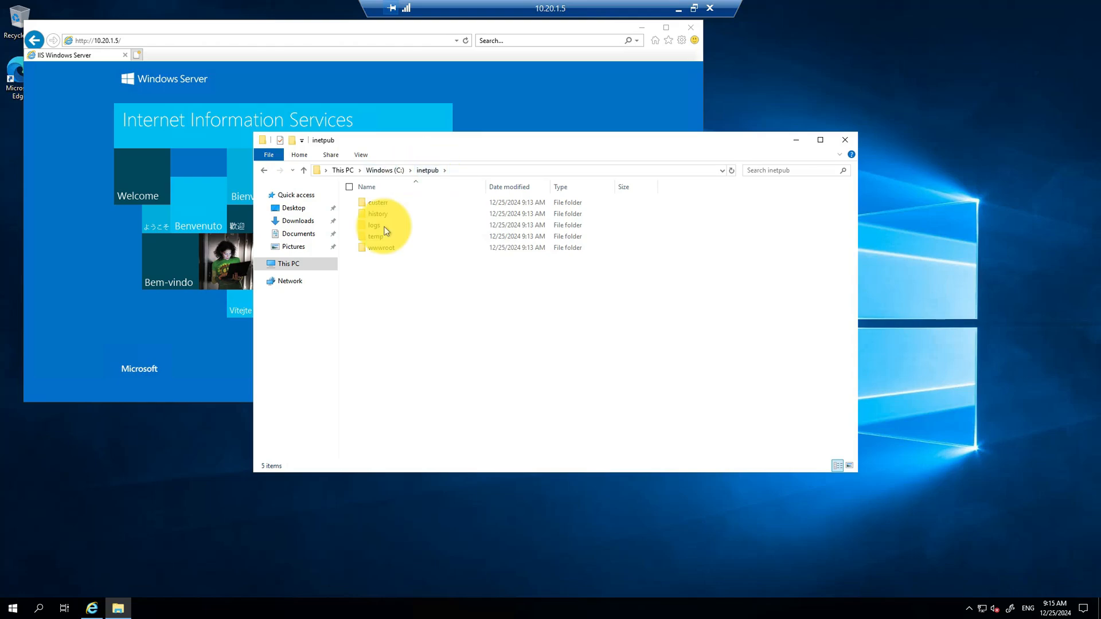
pyautogui.doubleClick(376, 248)
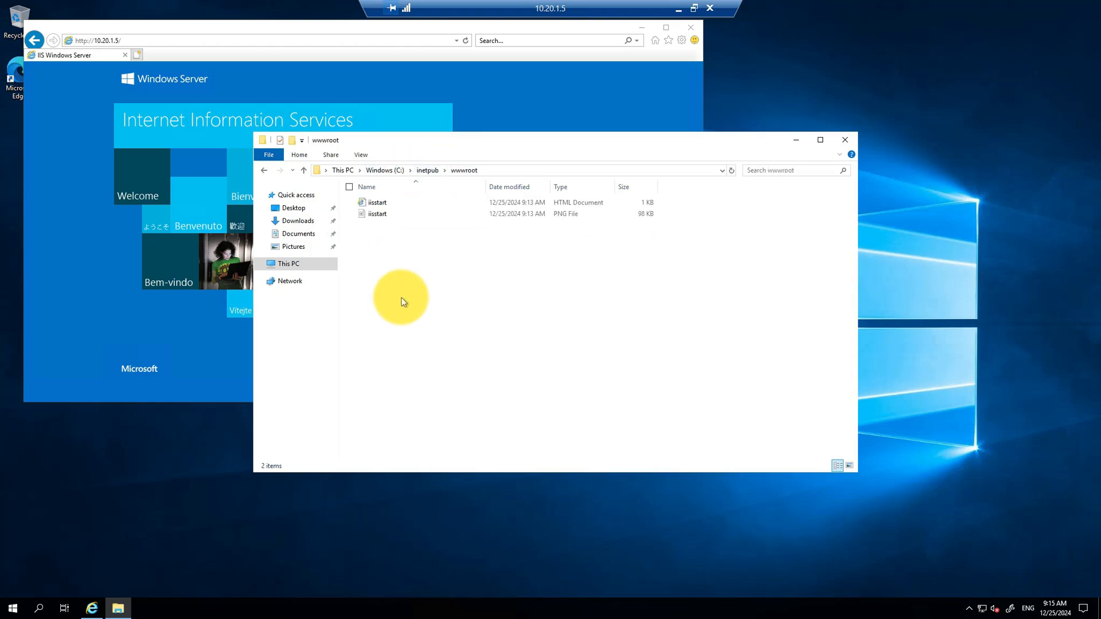
# Step: Create a new file named index.html in wwwroot and open it in Notepad
pyautogui.rightClick(400, 281)
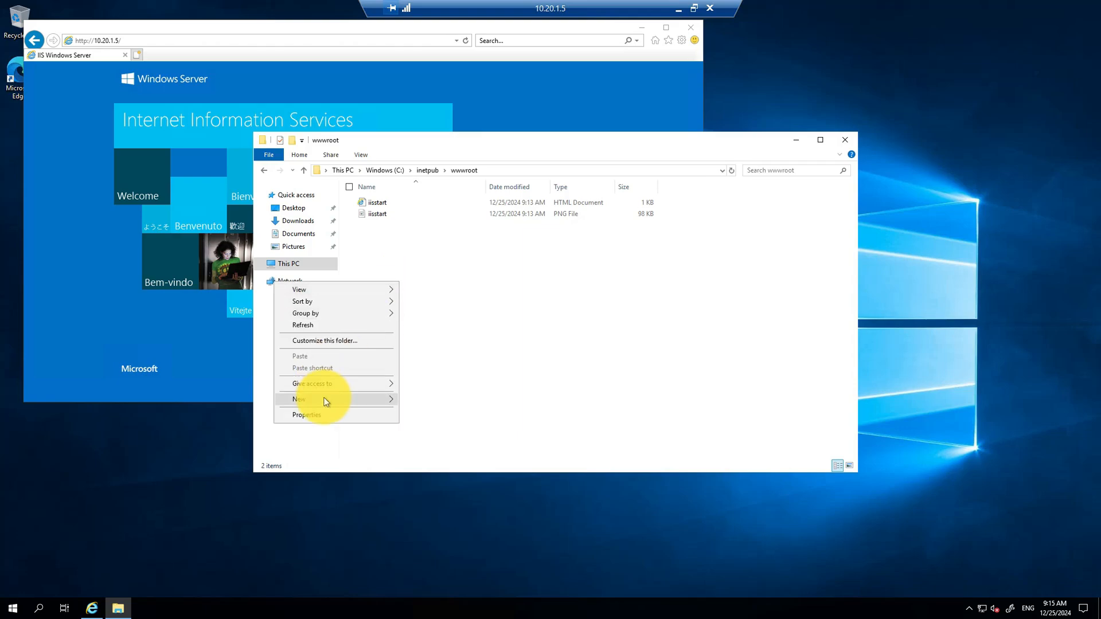
pyautogui.moveTo(364, 404)
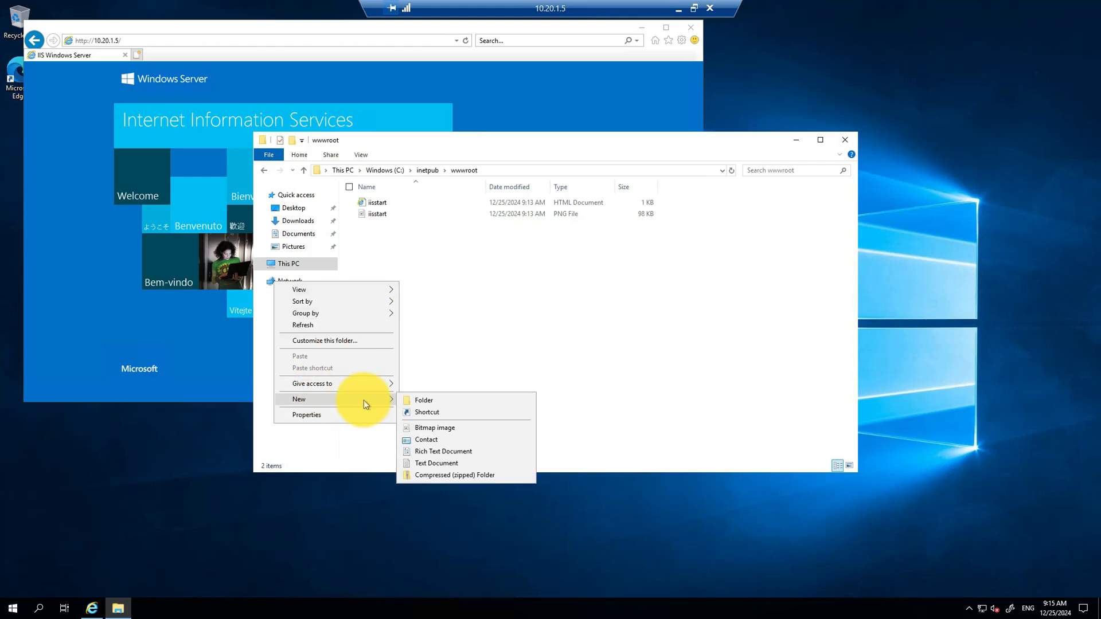
pyautogui.click(437, 462)
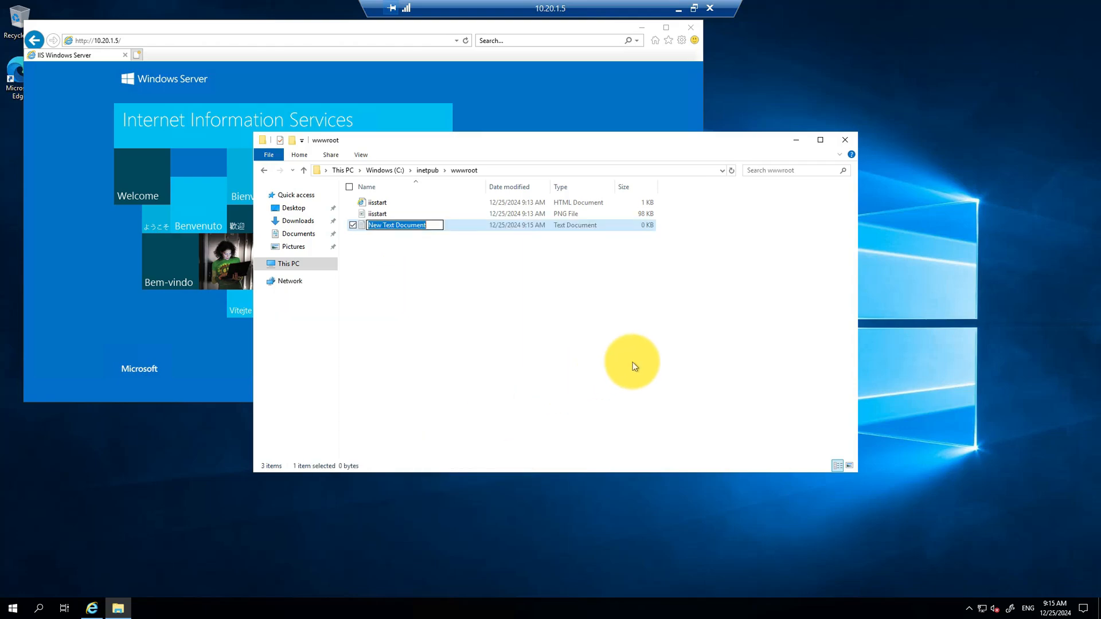
pyautogui.write('index.')
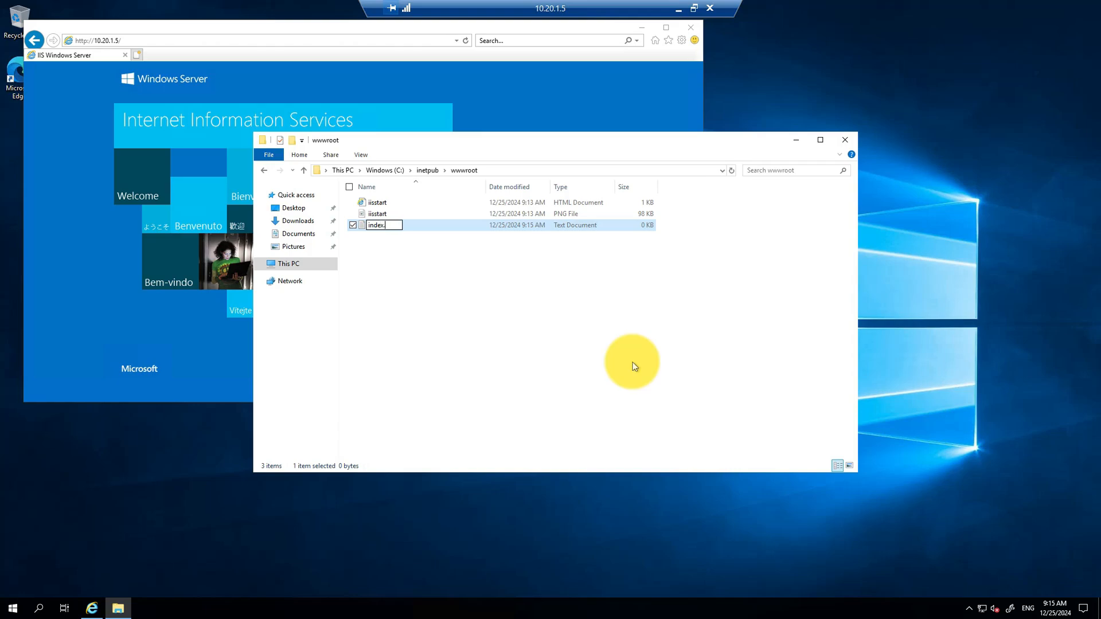
pyautogui.write('html')
pyautogui.press('Return')
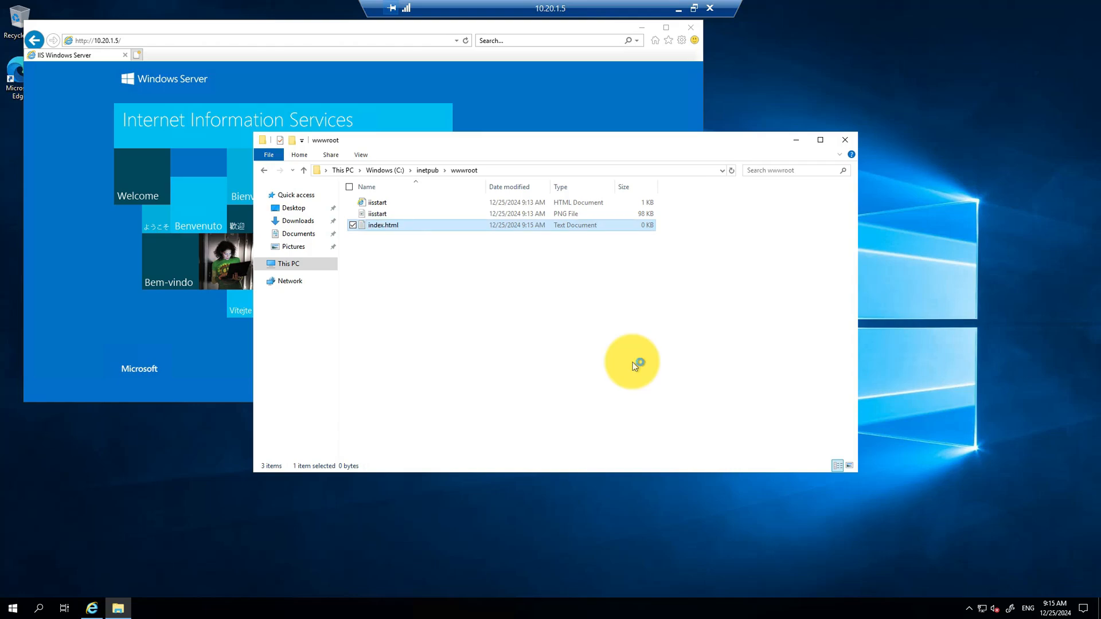
pyautogui.press('Return')
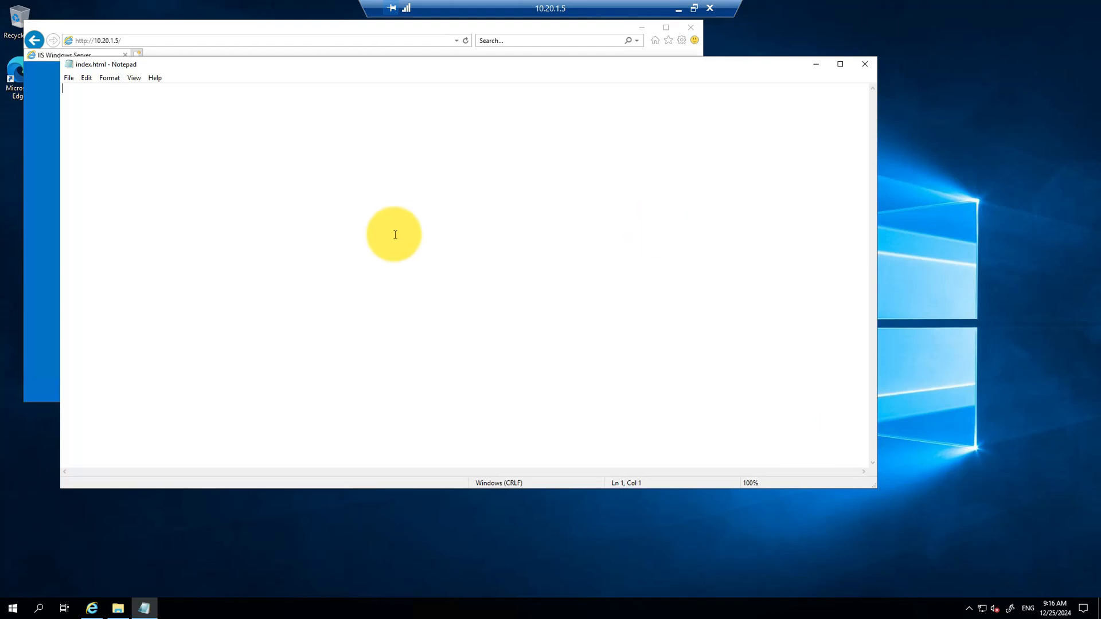
# Step: Paste the HTML page, change the heading to 'Welcome to web1VM', save and close
pyautogui.write('<!DOCTYPE html> <html lang="en"> <head>     <meta charset="UTF-8">     <meta name="viewport" content="width=device-width, initial-scale=1.0">     <title>Welcome Page</title> </head> <body>     <h1>Welcome to Web2VM</h1> </body> </html>')
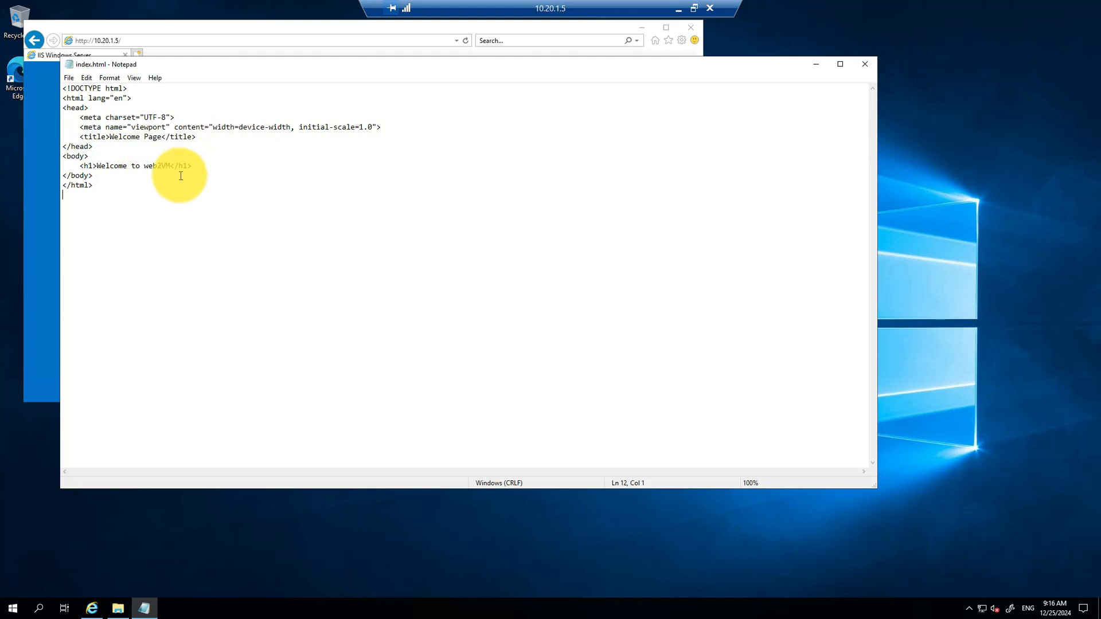
pyautogui.click(162, 165)
pyautogui.press('BackSpace')
pyautogui.write('1')
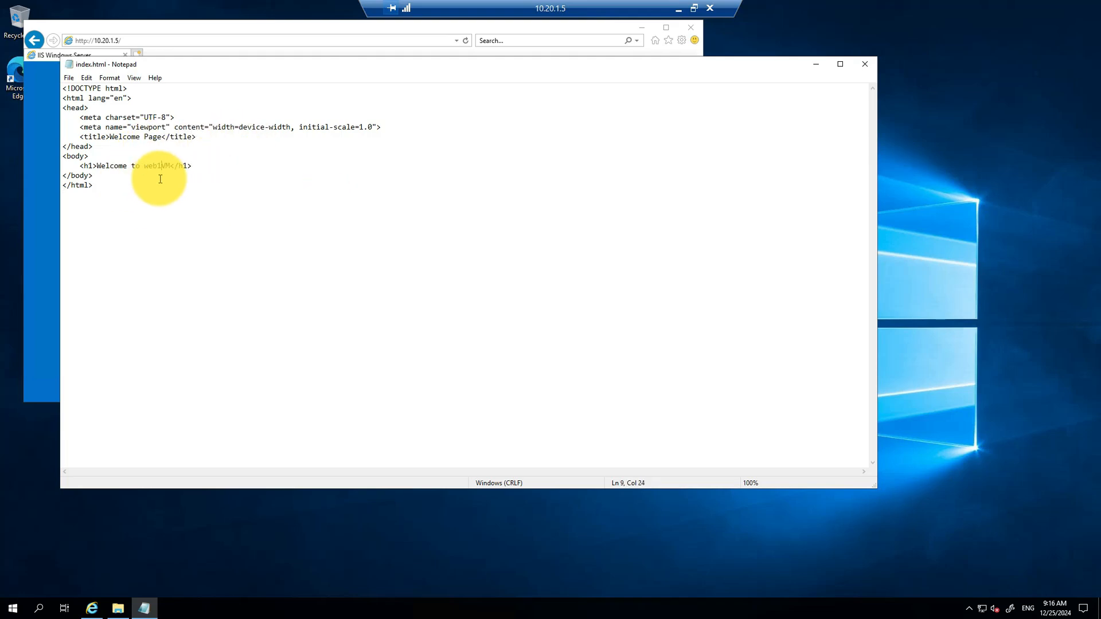
pyautogui.click(69, 79)
pyautogui.click(83, 114)
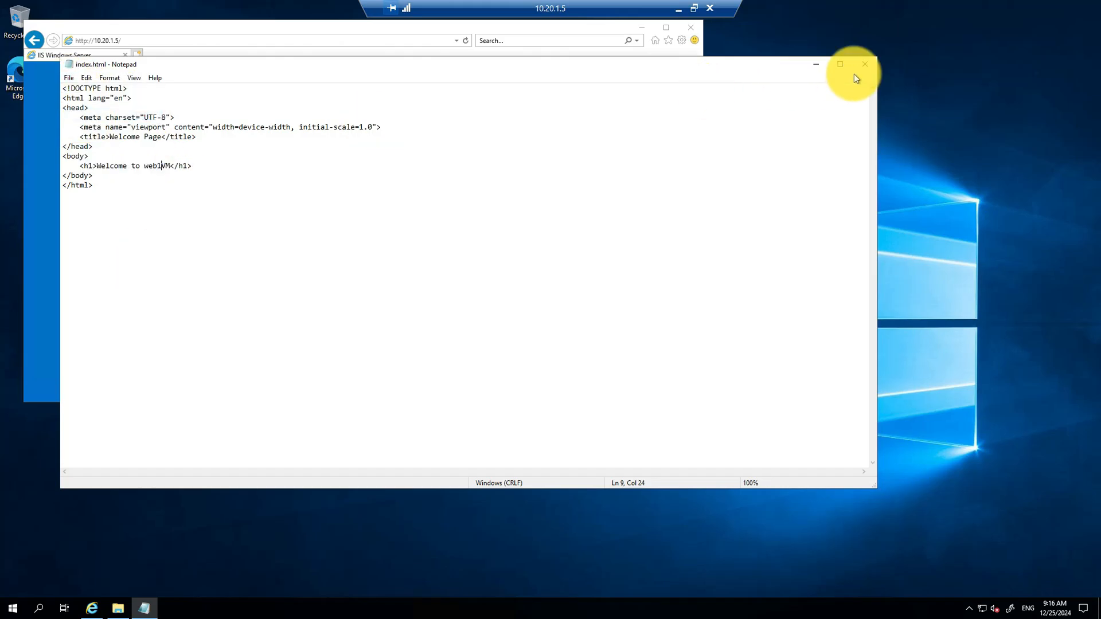
pyautogui.click(867, 66)
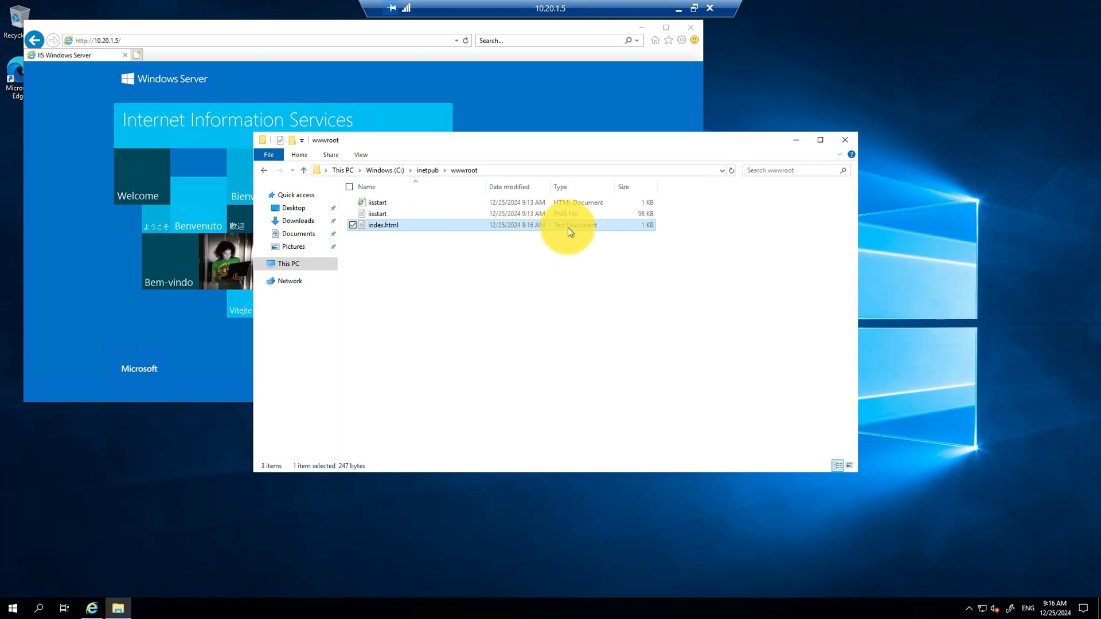
# Step: Begin renaming index.html in File Explorer, then leave the name unchanged
pyautogui.click(40, 608)
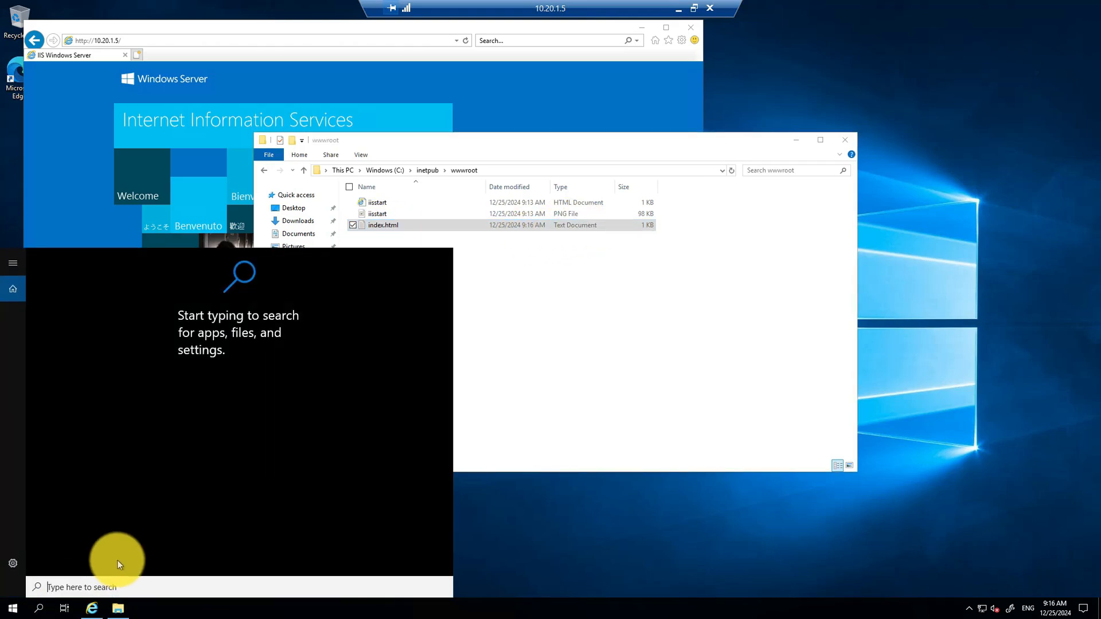
pyautogui.write('c')
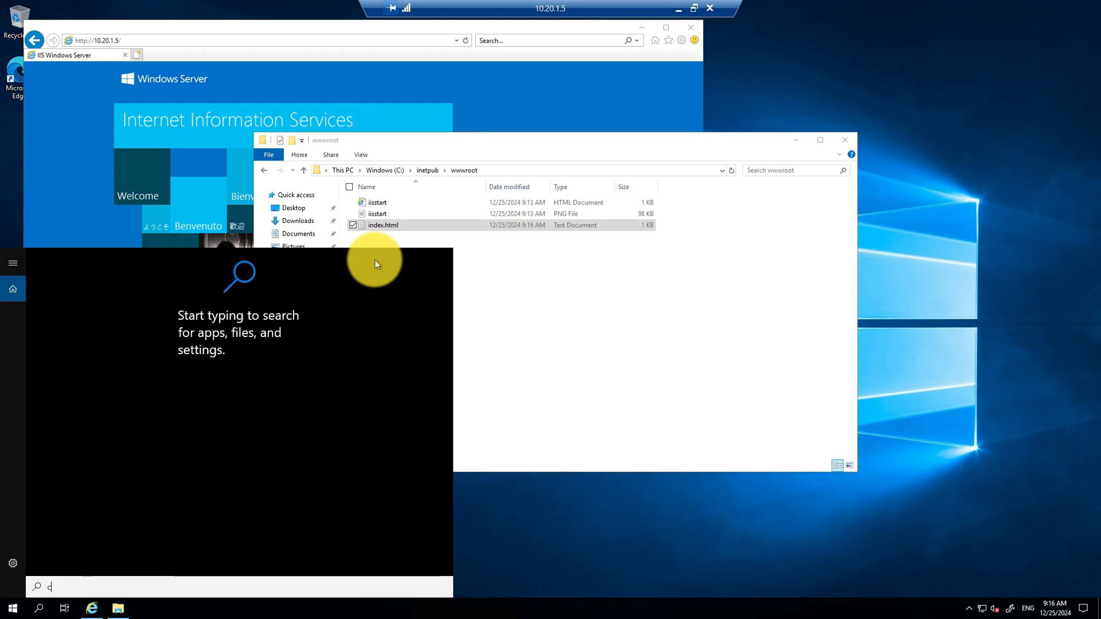
pyautogui.write('md')
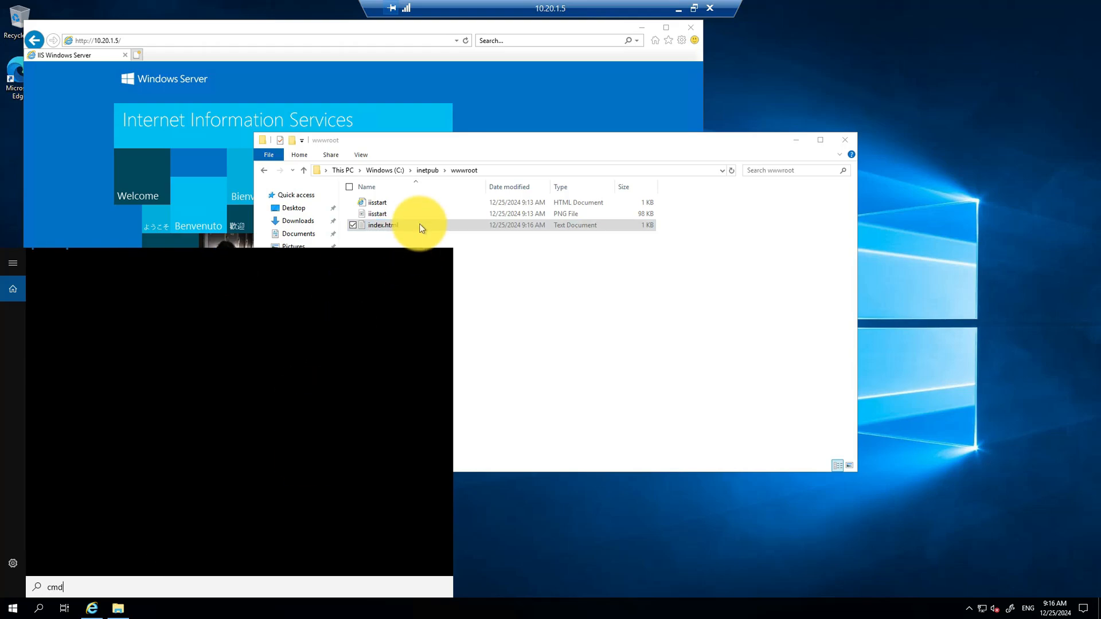
pyautogui.click(418, 224)
pyautogui.rightClick(418, 224)
pyautogui.click(335, 378)
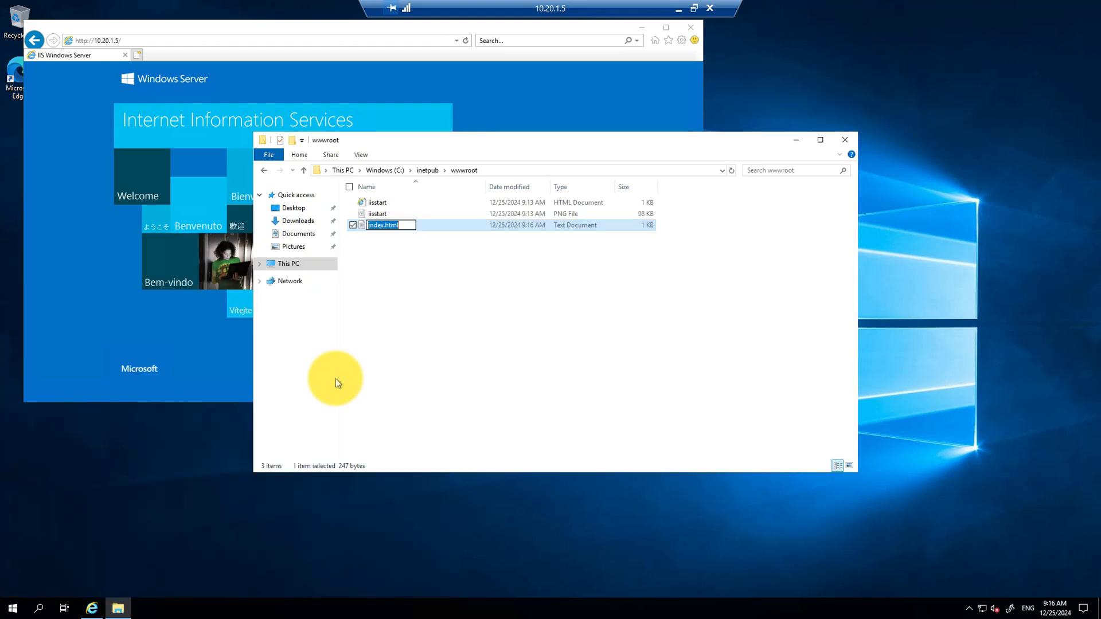
pyautogui.click(536, 280)
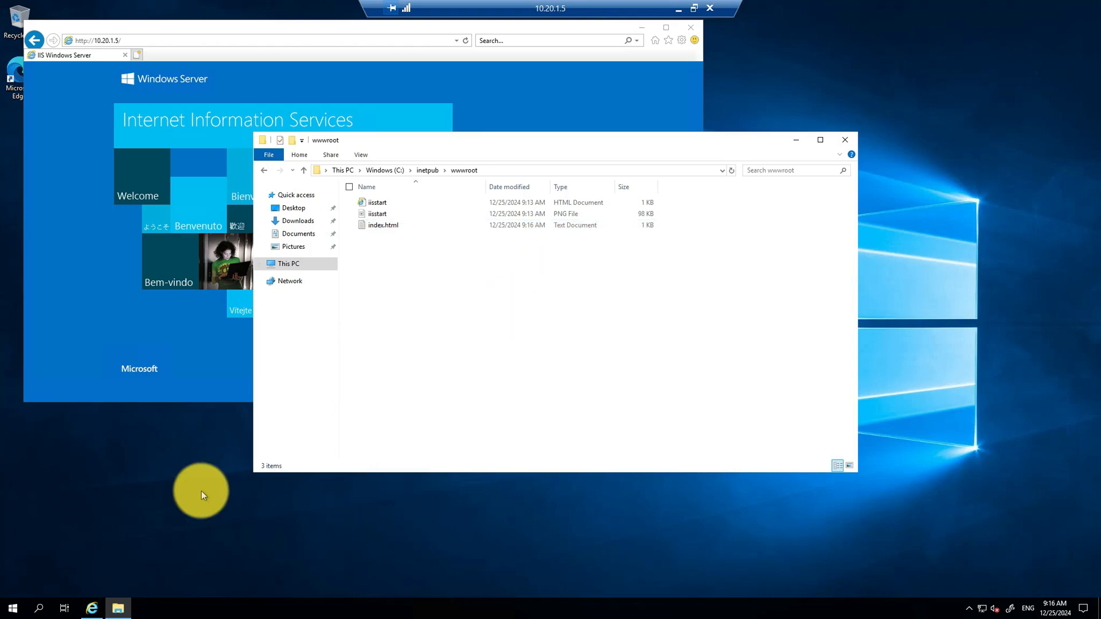
# Step: Launch Command Prompt from search and move up to the root of drive C
pyautogui.click(39, 615)
pyautogui.write('c')
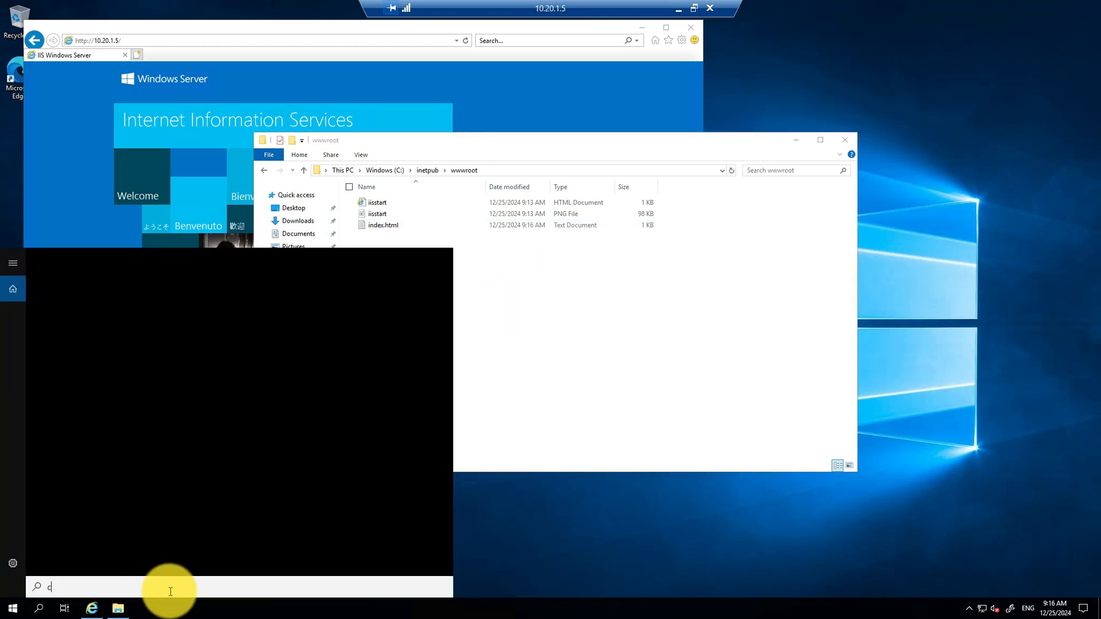
pyautogui.write('md')
pyautogui.press('Return')
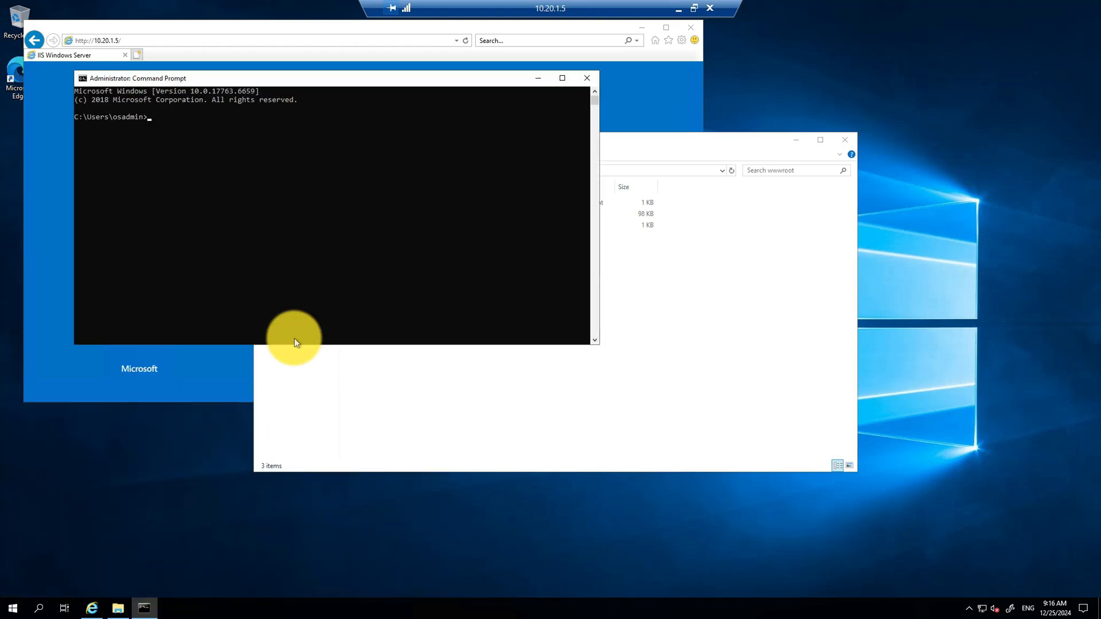
pyautogui.write('cd ..')
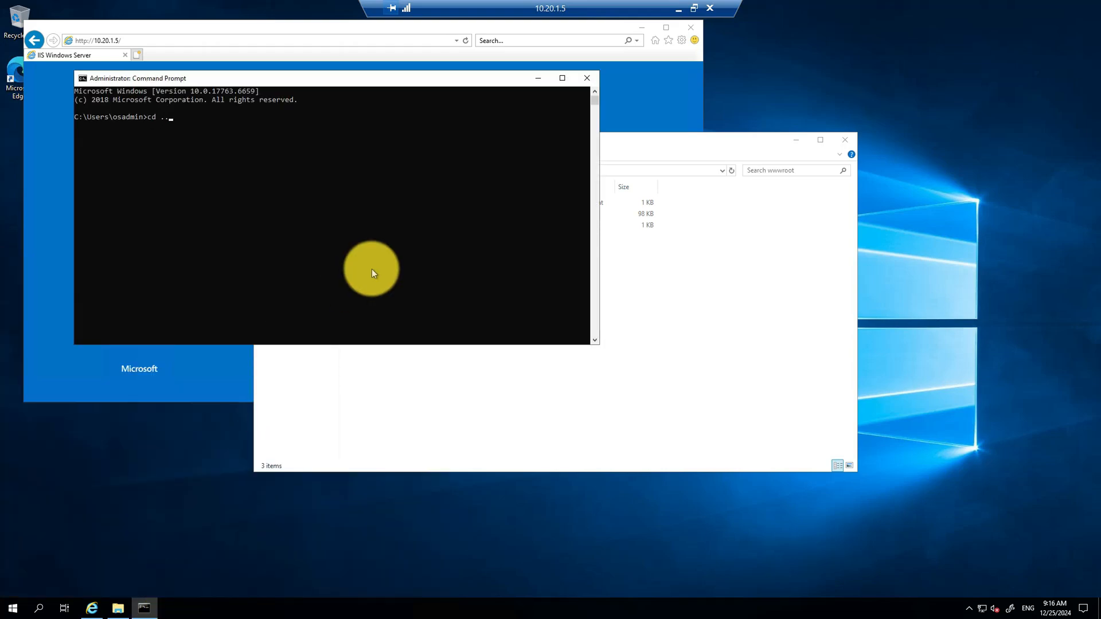
pyautogui.write('.//')
pyautogui.press('Return')
pyautogui.write('cd ..')
pyautogui.press('Return')
pyautogui.write('cd ..')
pyautogui.press('Return')
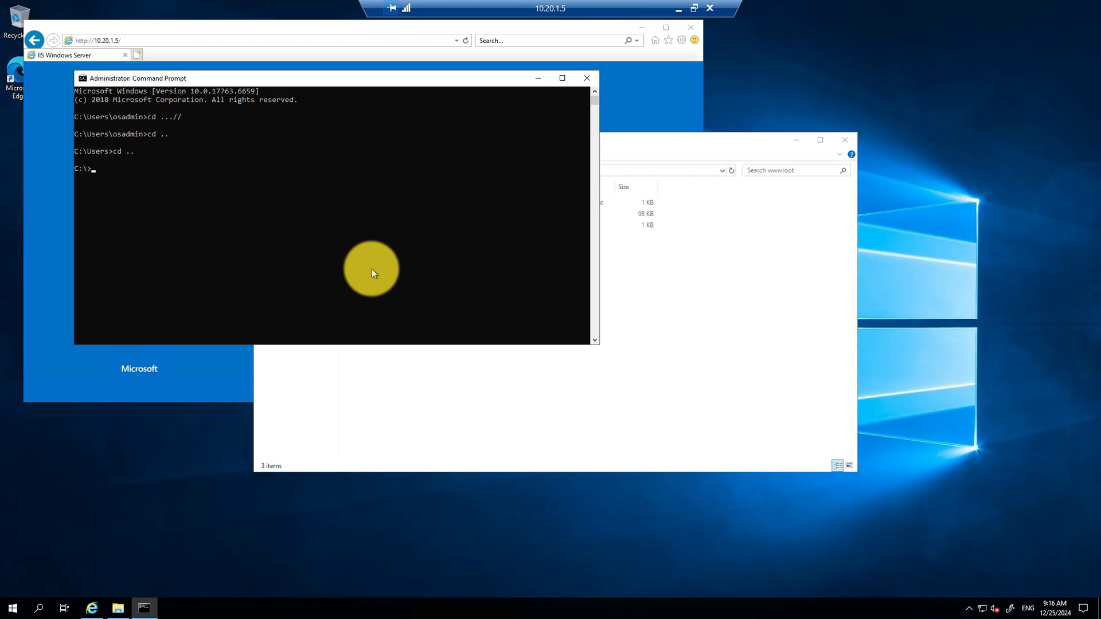
# Step: Change into C:\inetpub\wwwroot and list its files with dir
pyautogui.write('cd')
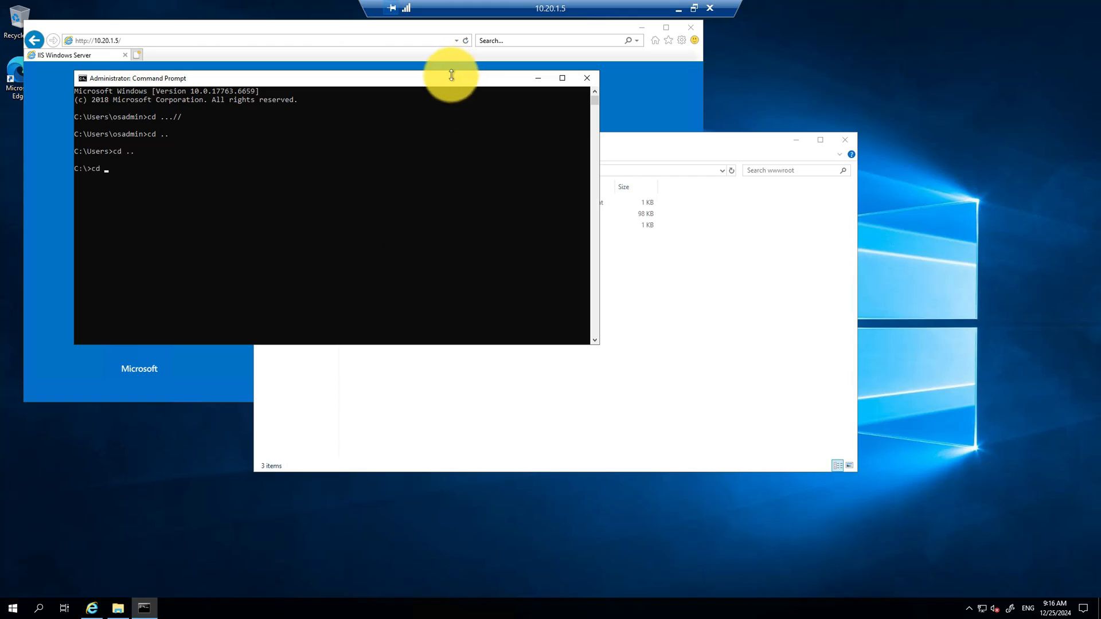
pyautogui.moveTo(455, 72); pyautogui.dragTo(737, 256)
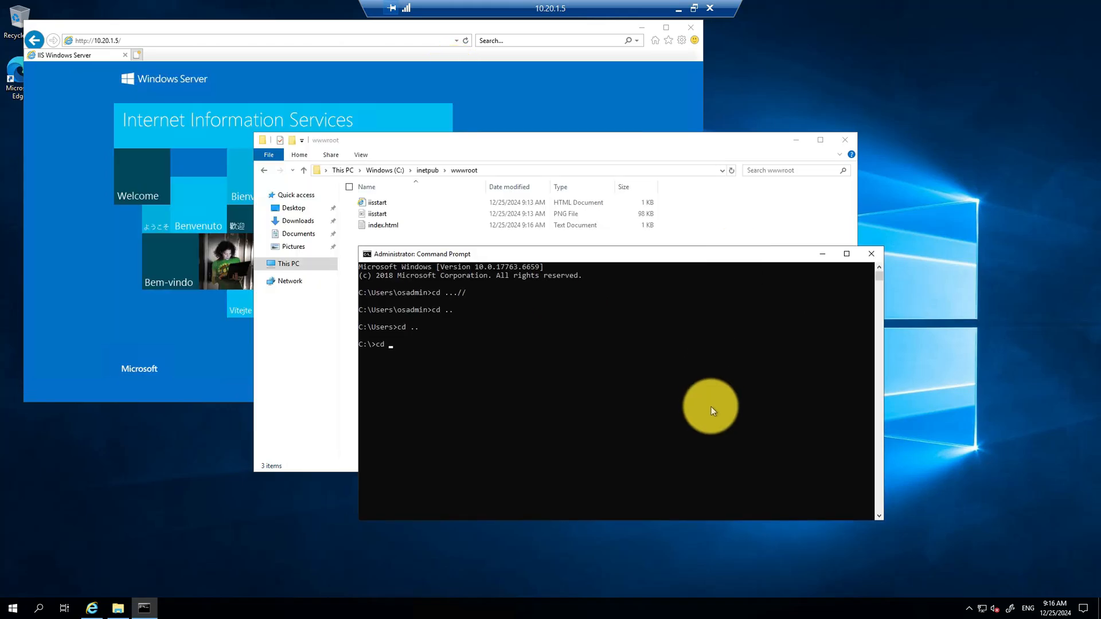
pyautogui.write('inetpub')
pyautogui.press('Return')
pyautogui.write('cd wwwroot')
pyautogui.press('Return')
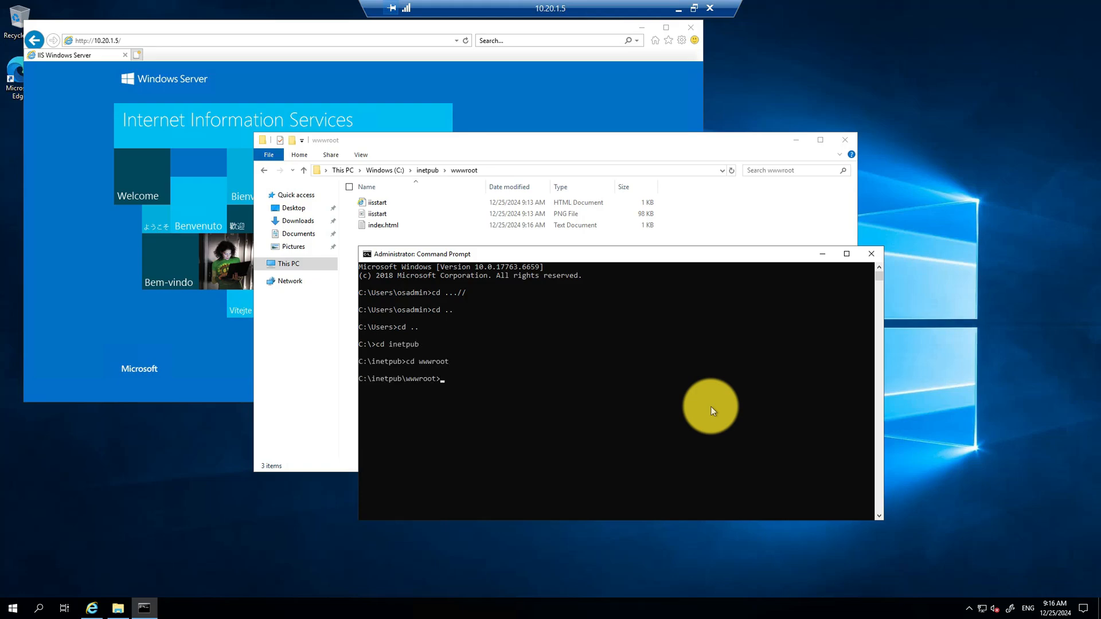
pyautogui.write('dir')
pyautogui.press('Return')
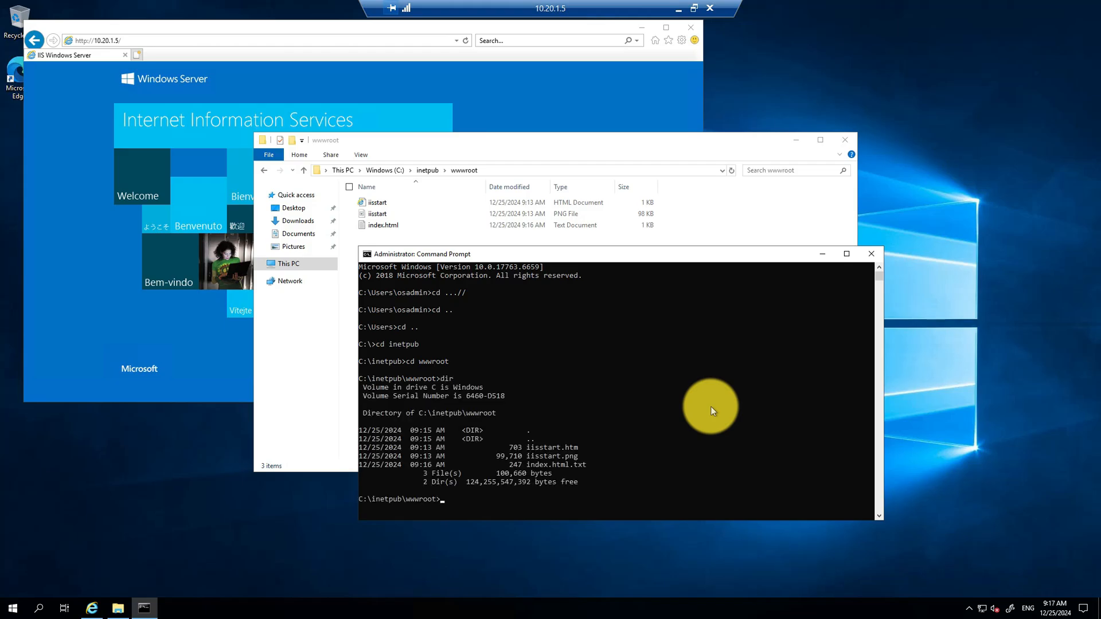
# Step: Rename index.html.txt to index.html with the rename command
pyautogui.write('rename index')
pyautogui.press('Tab')
pyautogui.write('index')
pyautogui.press('Tab')
pyautogui.press('BackSpace')
pyautogui.press('BackSpace')
pyautogui.press('BackSpace')
pyautogui.press('BackSpace')
pyautogui.press('Return')
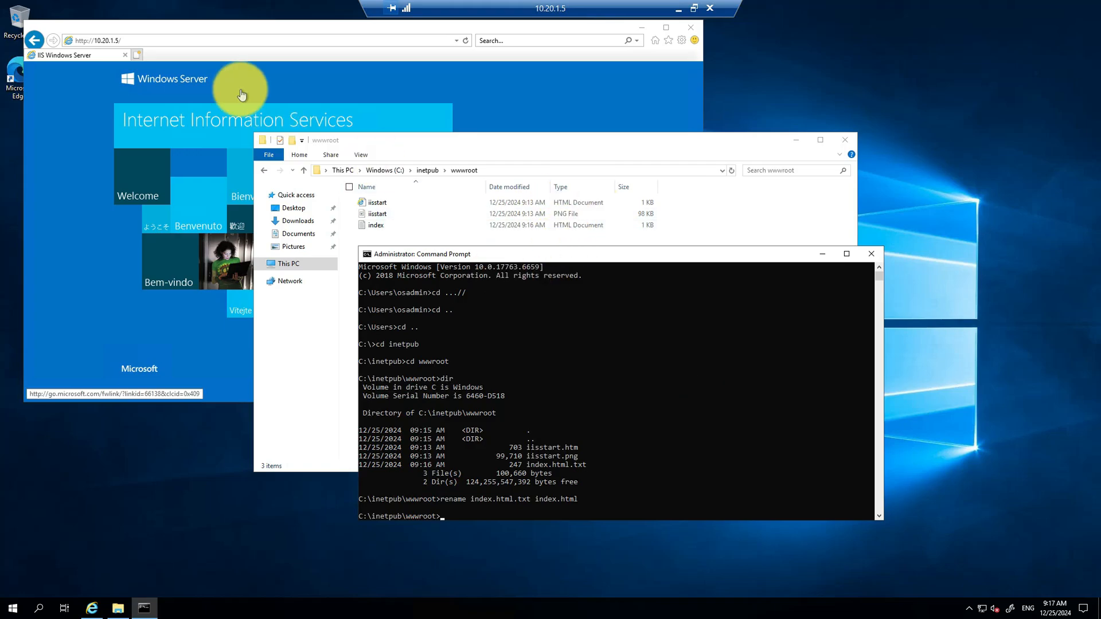
# Step: Reload 10.20.1.5 to show the Welcome to web1VM page, then disconnect from myWeb1VM
pyautogui.click(179, 42)
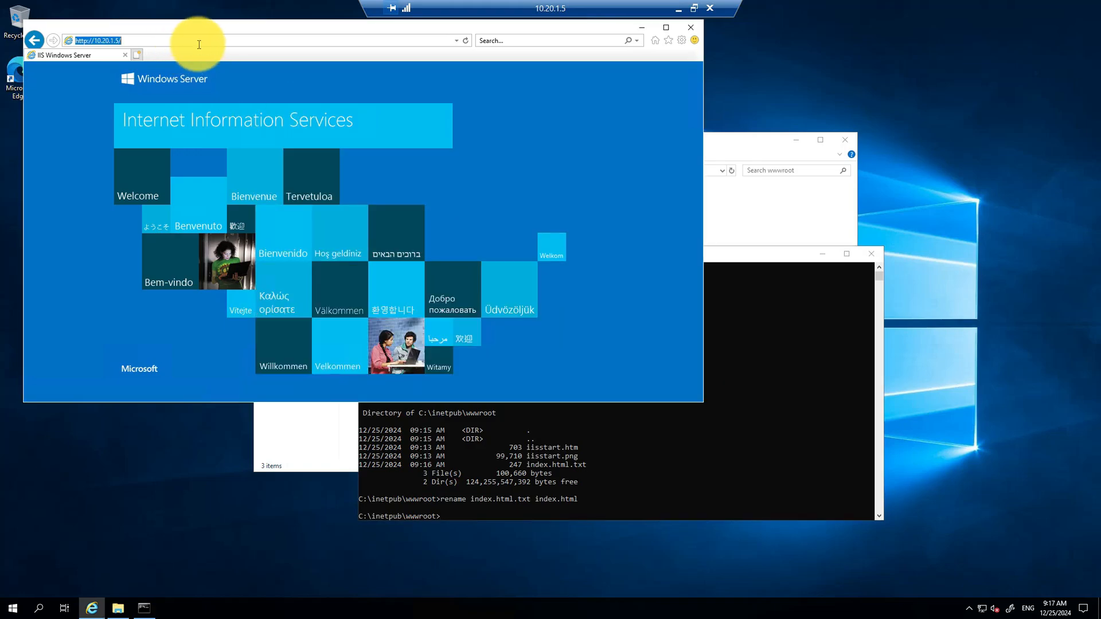
pyautogui.press('Return')
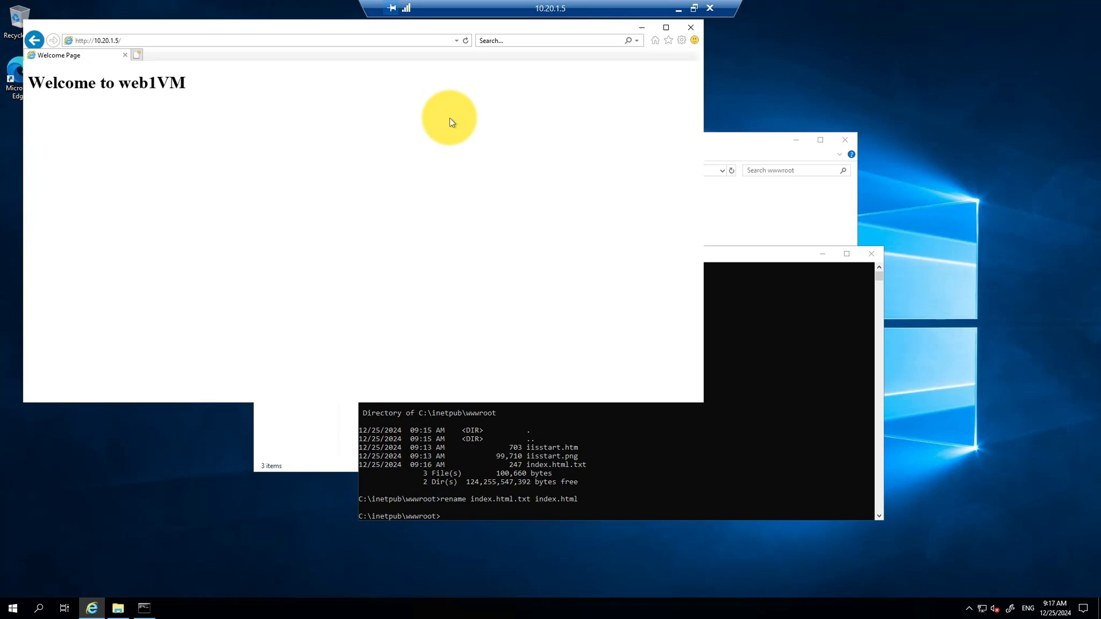
pyautogui.click(711, 14)
pyautogui.click(597, 327)
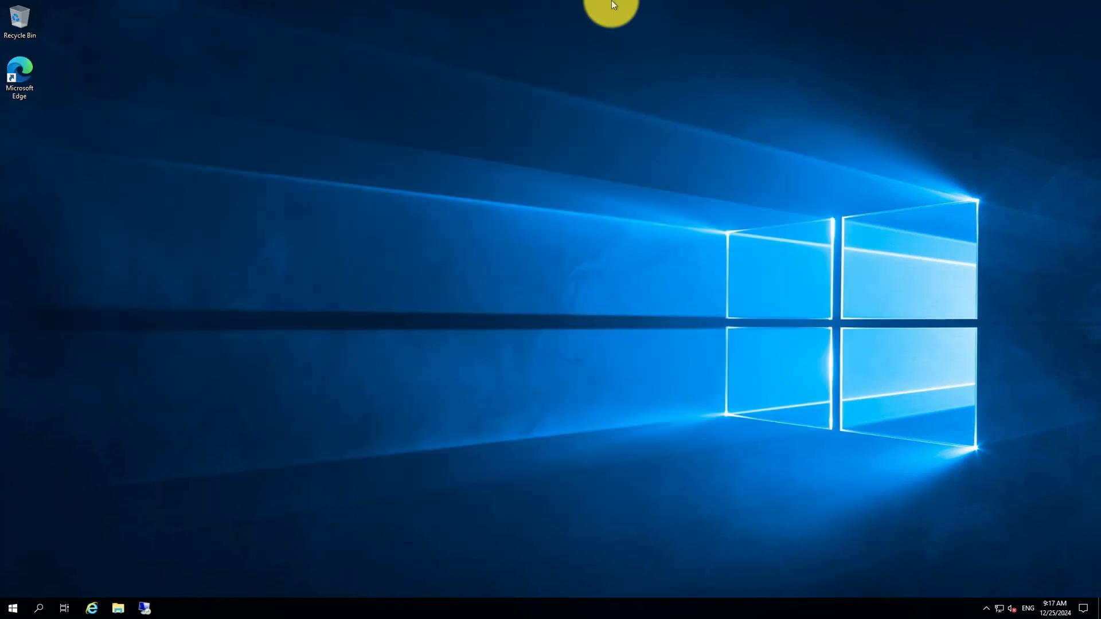
# Step: Minimize the remote desktop and open the myWeb2VM virtual machine's overview
pyautogui.moveTo(609, 5)
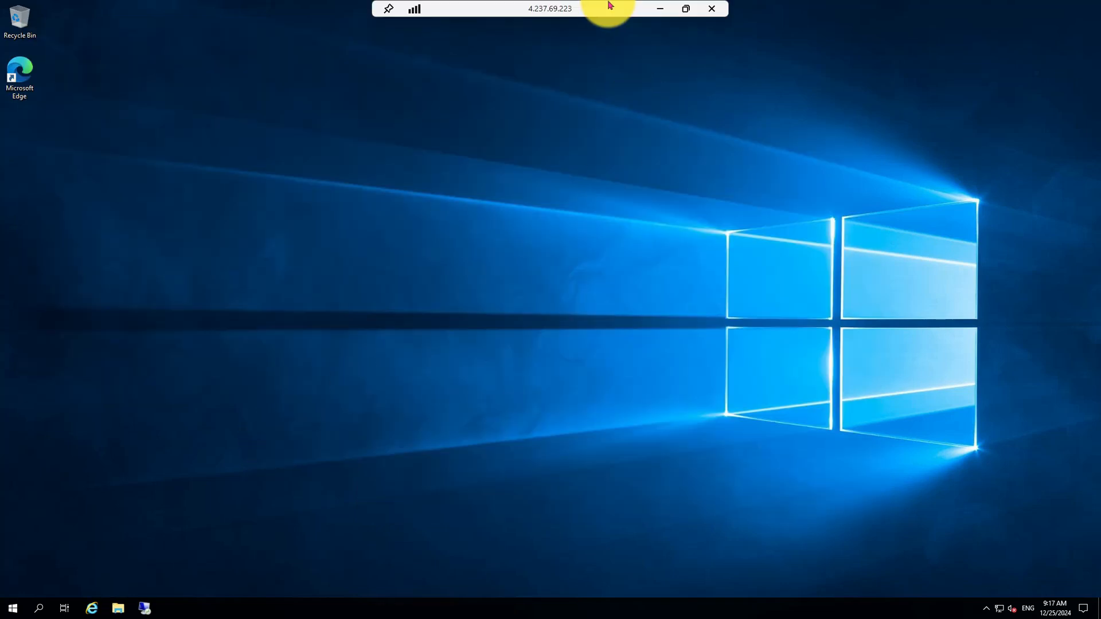
pyautogui.click(659, 8)
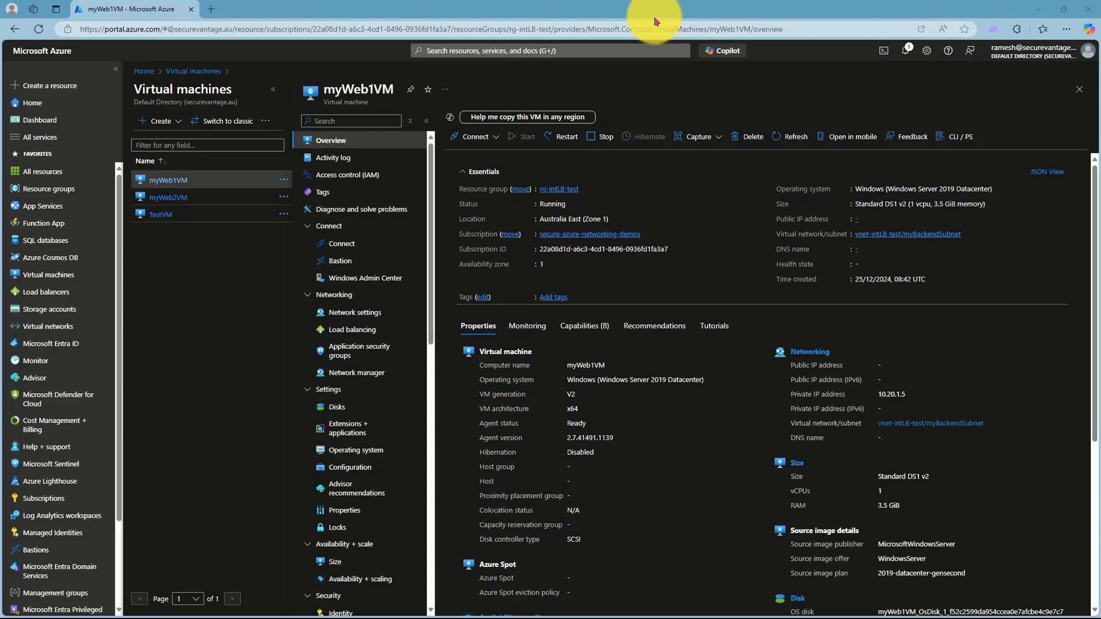
pyautogui.click(182, 201)
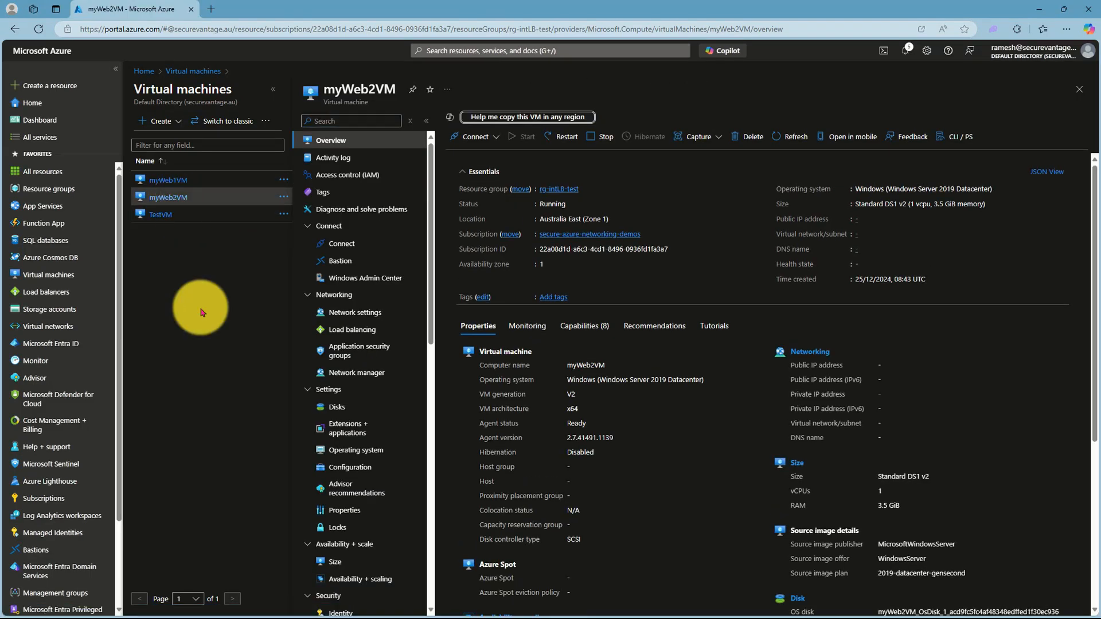
# Step: Search 'load bal' and open the Load balancers service list
pyautogui.click(671, 49)
pyautogui.write('standard')
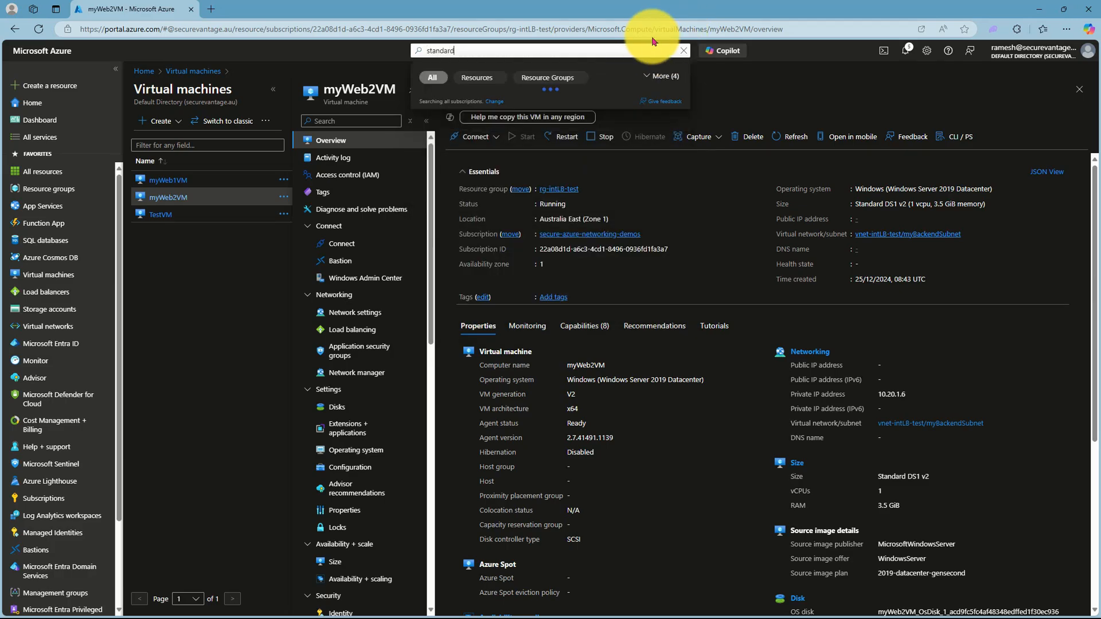
pyautogui.press('BackSpace')
pyautogui.press('BackSpace')
pyautogui.press('BackSpace')
pyautogui.press('BackSpace')
pyautogui.press('BackSpace')
pyautogui.press('BackSpace')
pyautogui.press('BackSpace')
pyautogui.press('BackSpace')
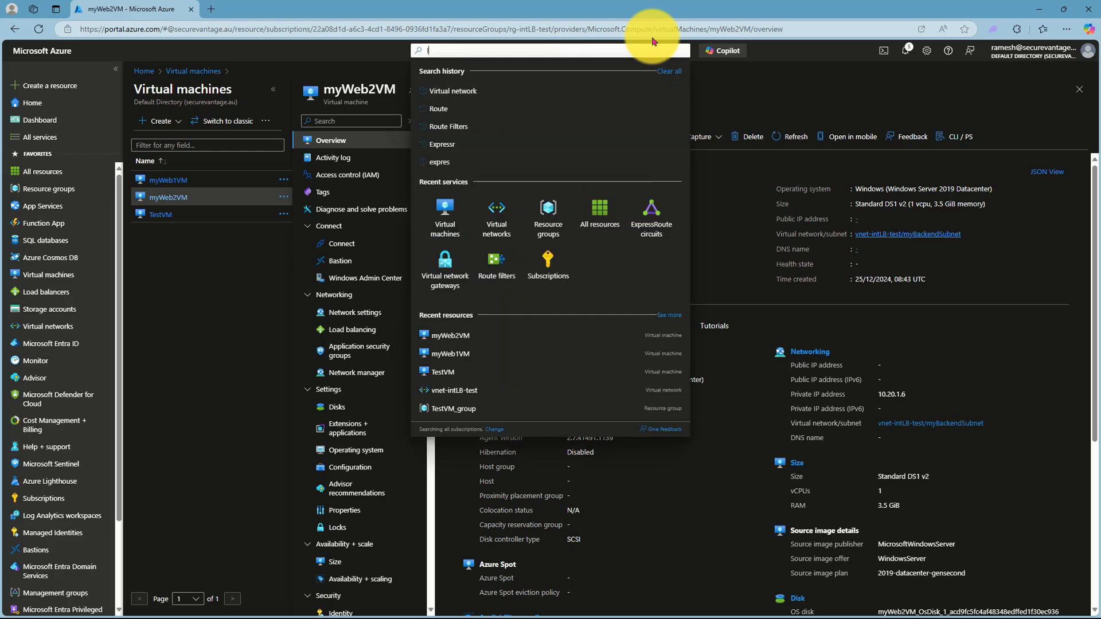
pyautogui.write('load balance')
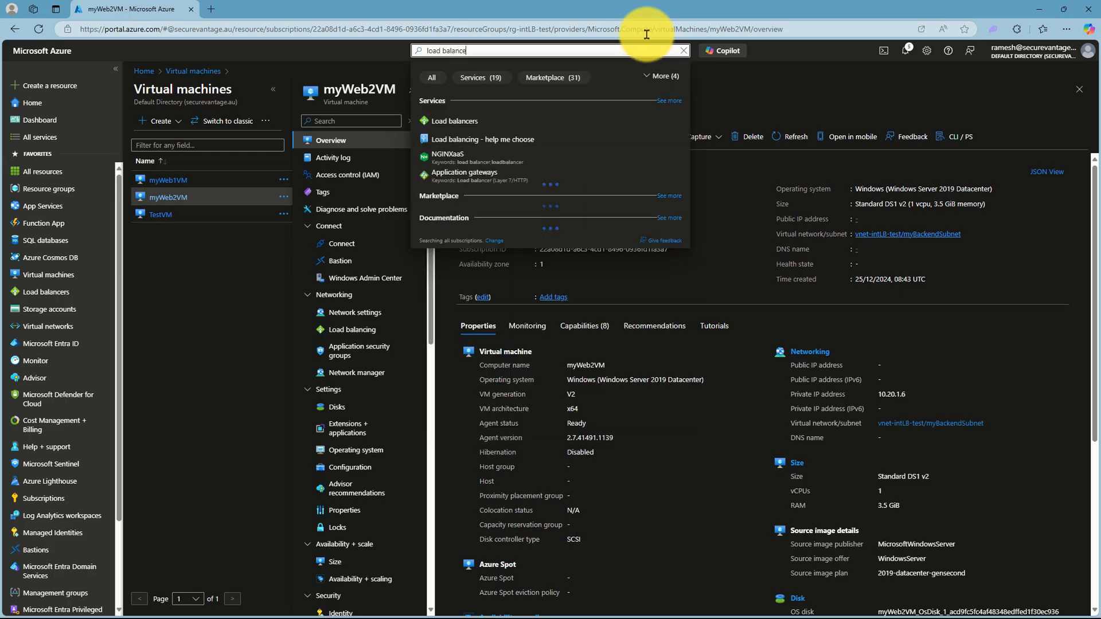
pyautogui.click(453, 121)
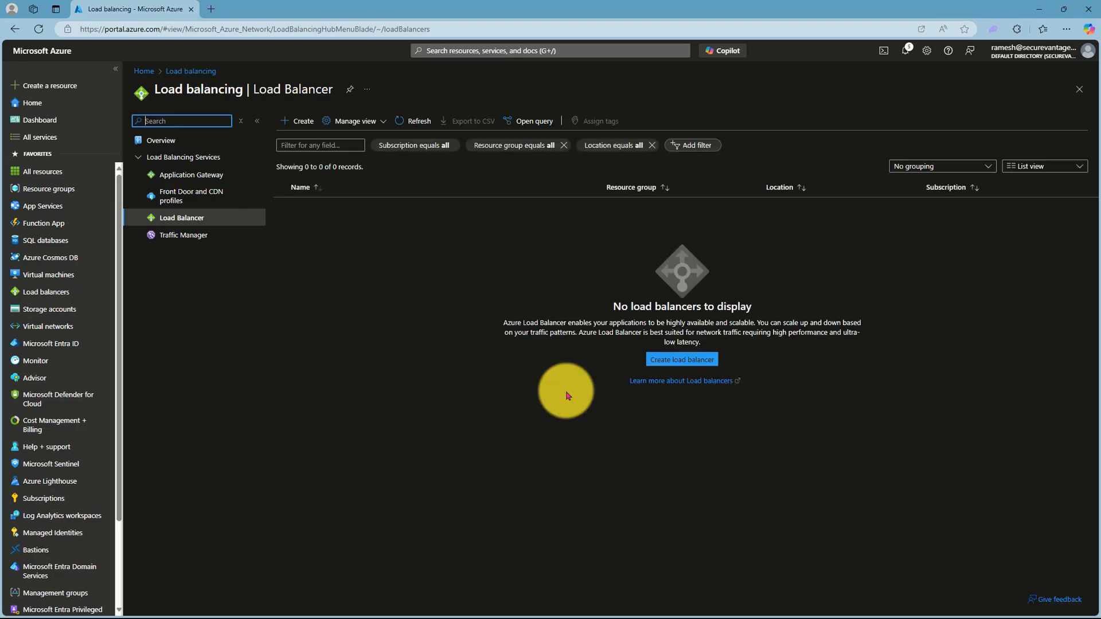
# Step: Set up load balancer my-int-lb in rg-intLB-test, Australia East, as Standard, Internal, Regional
pyautogui.click(687, 356)
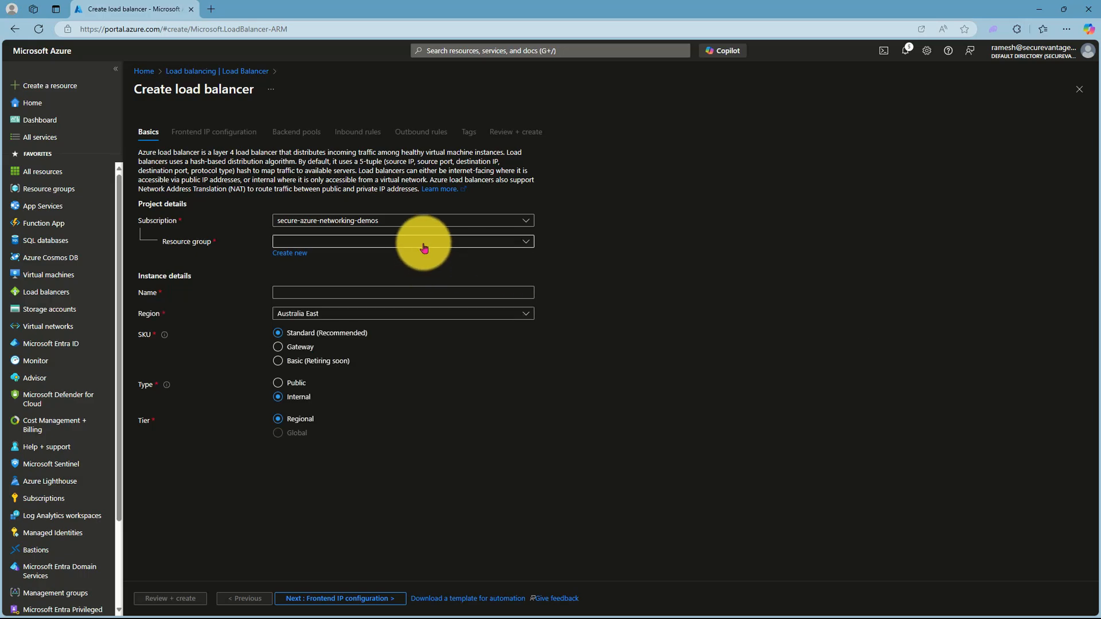
pyautogui.click(422, 241)
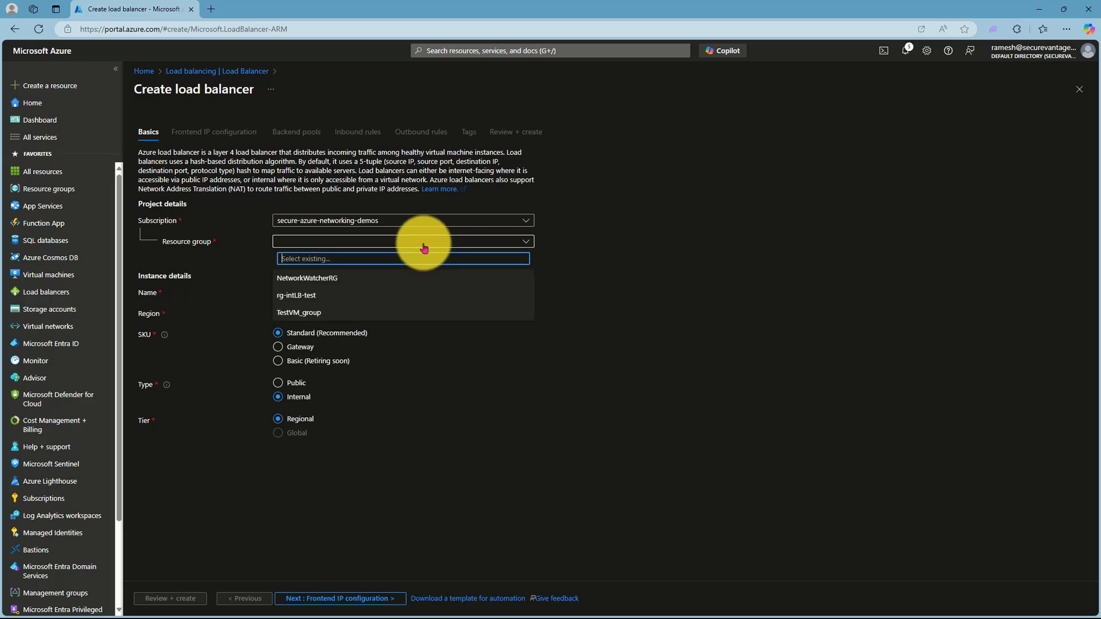
pyautogui.click(321, 294)
pyautogui.click(322, 291)
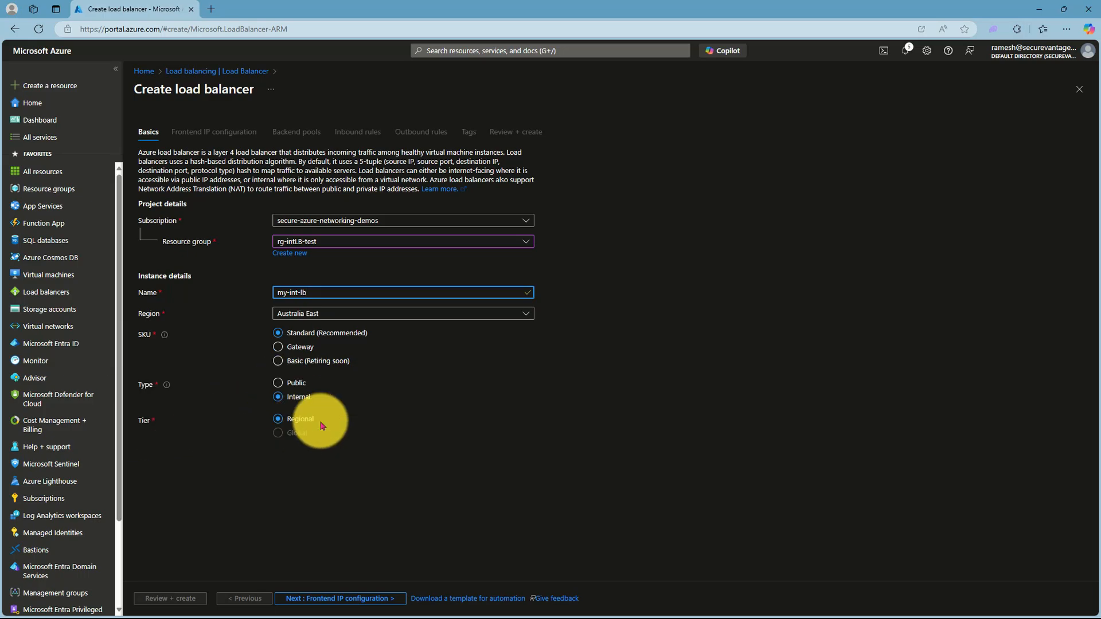
pyautogui.click(304, 598)
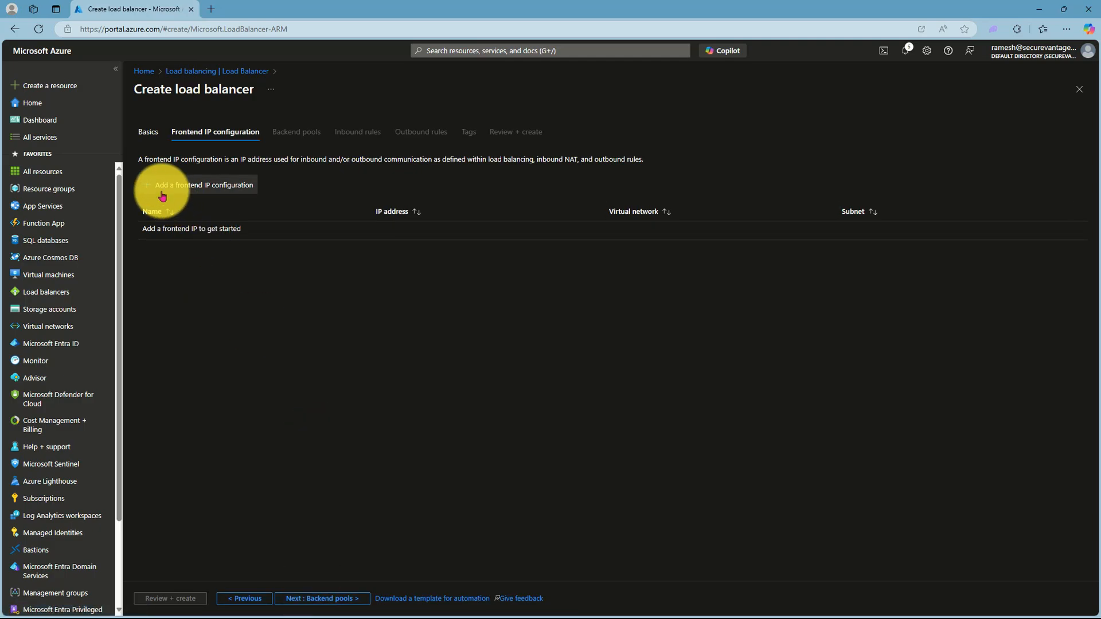
# Step: Save frontend IP myintLBIP with a dynamic address on myFrontEndSubnet
pyautogui.click(155, 190)
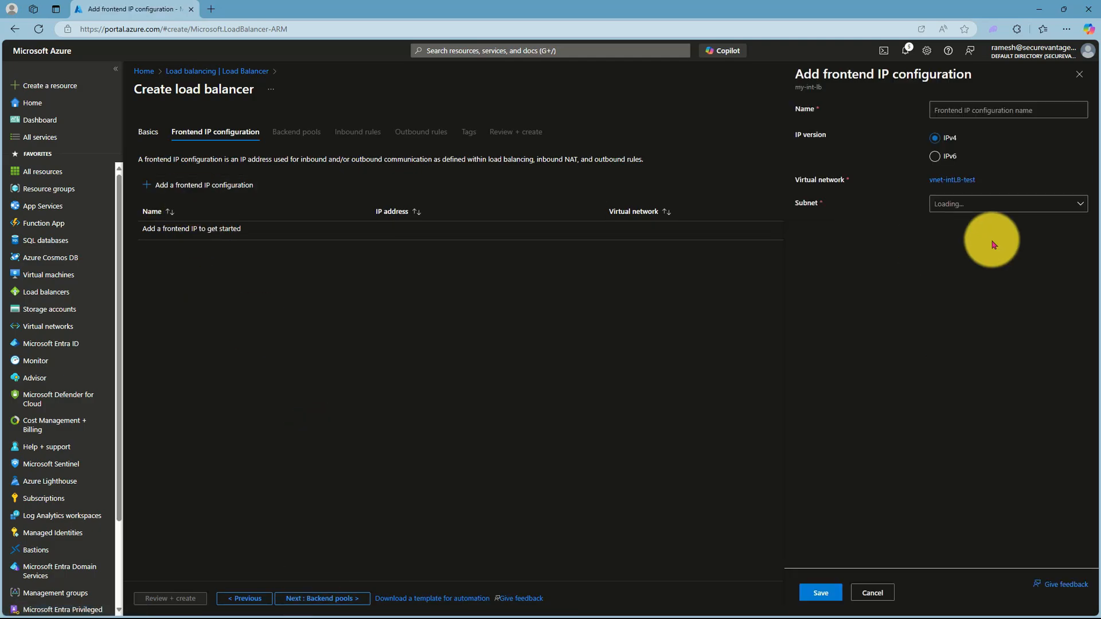
pyautogui.click(980, 109)
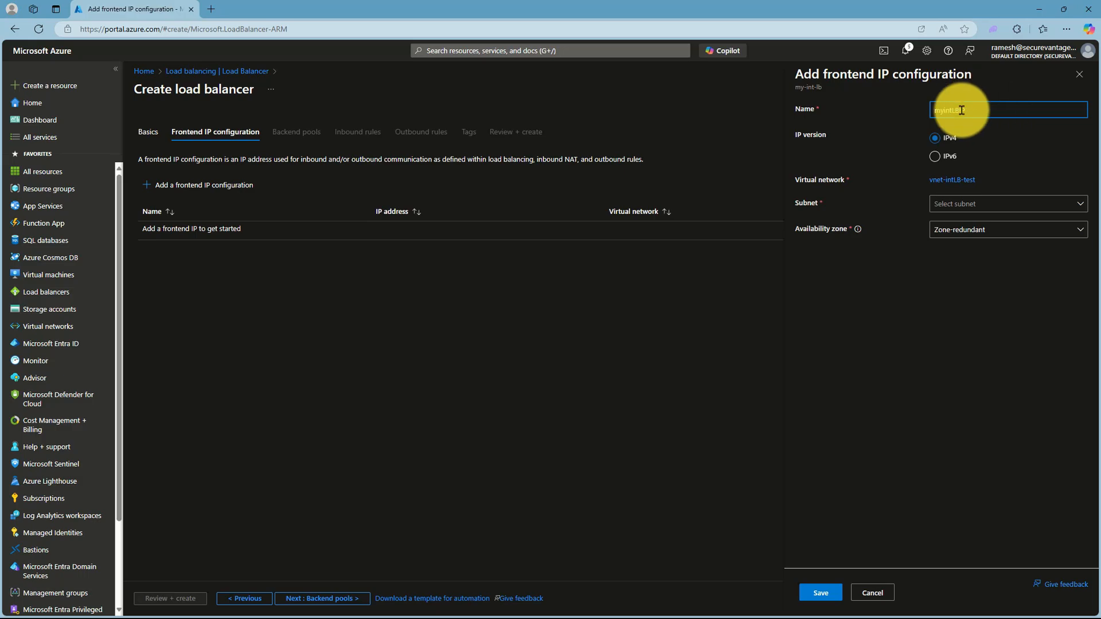
pyautogui.click(955, 204)
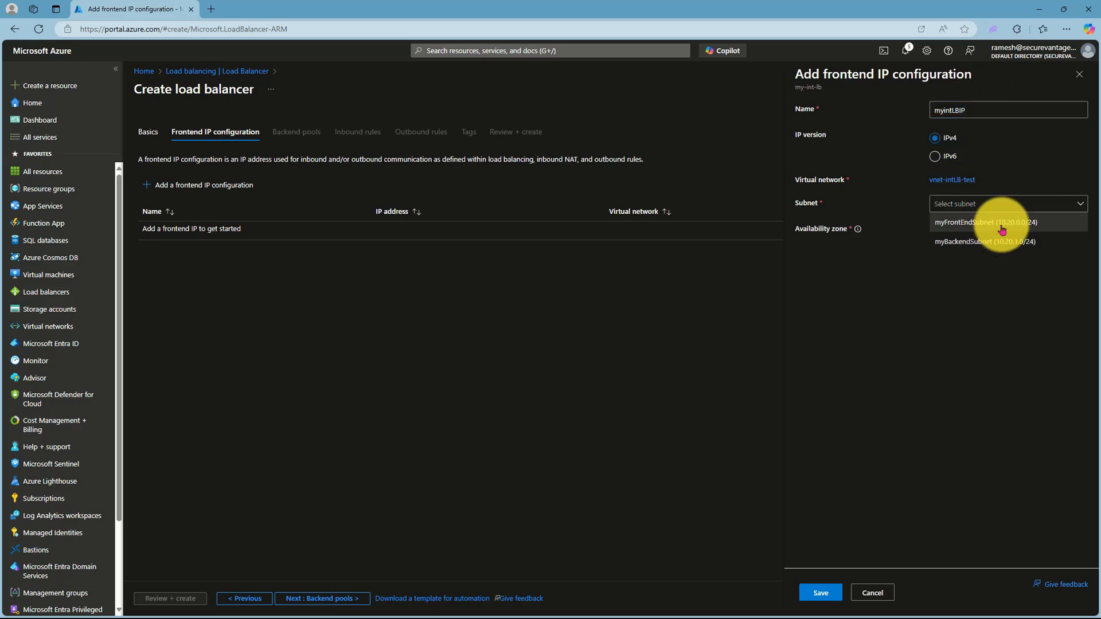
pyautogui.click(979, 222)
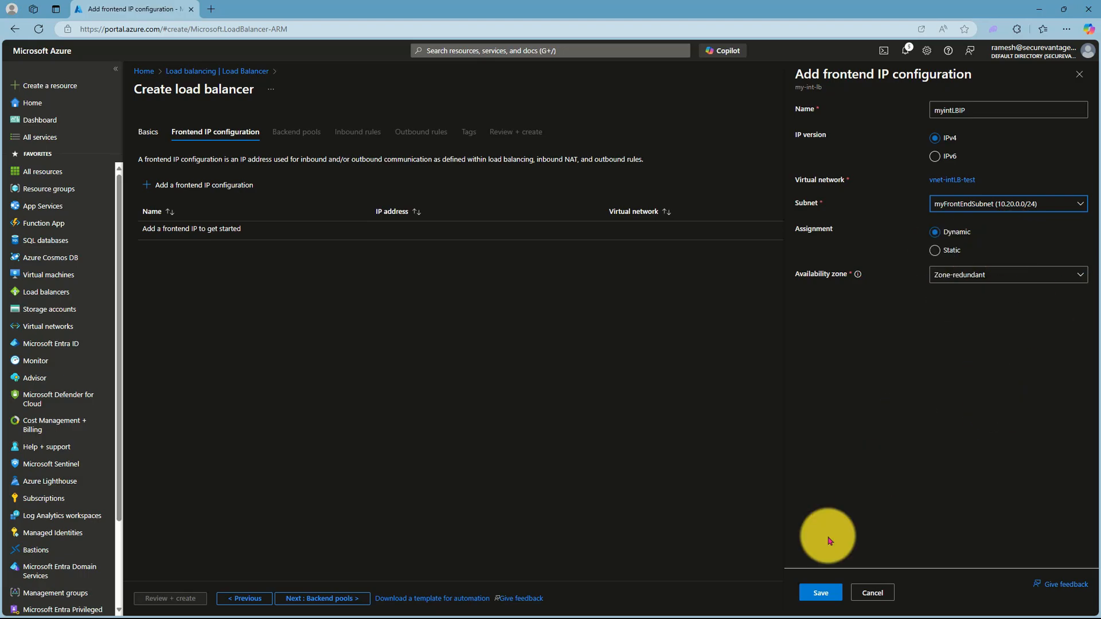
pyautogui.click(822, 590)
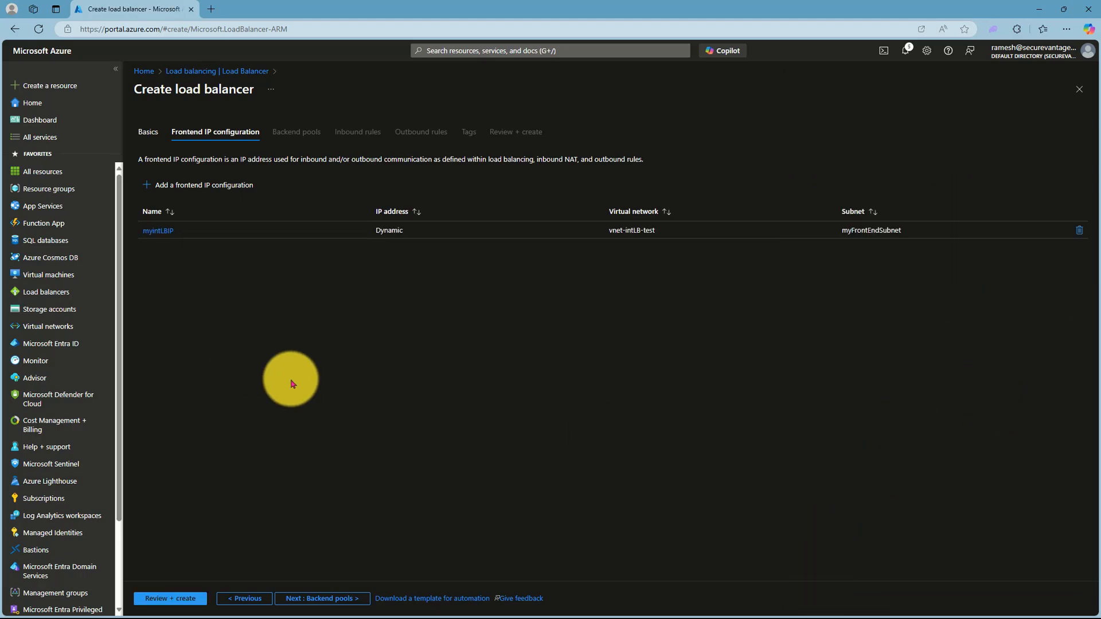
pyautogui.click(295, 597)
# Step: Save backend pool myBackendPool with myWeb1VM and myWeb2VM as members
pyautogui.click(152, 185)
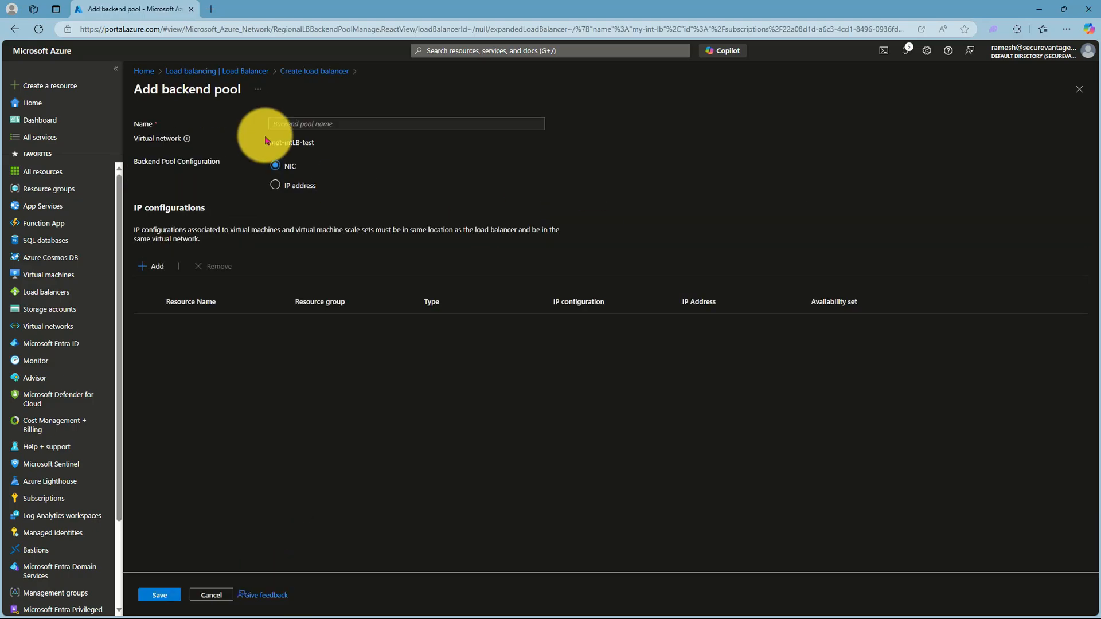
pyautogui.click(319, 124)
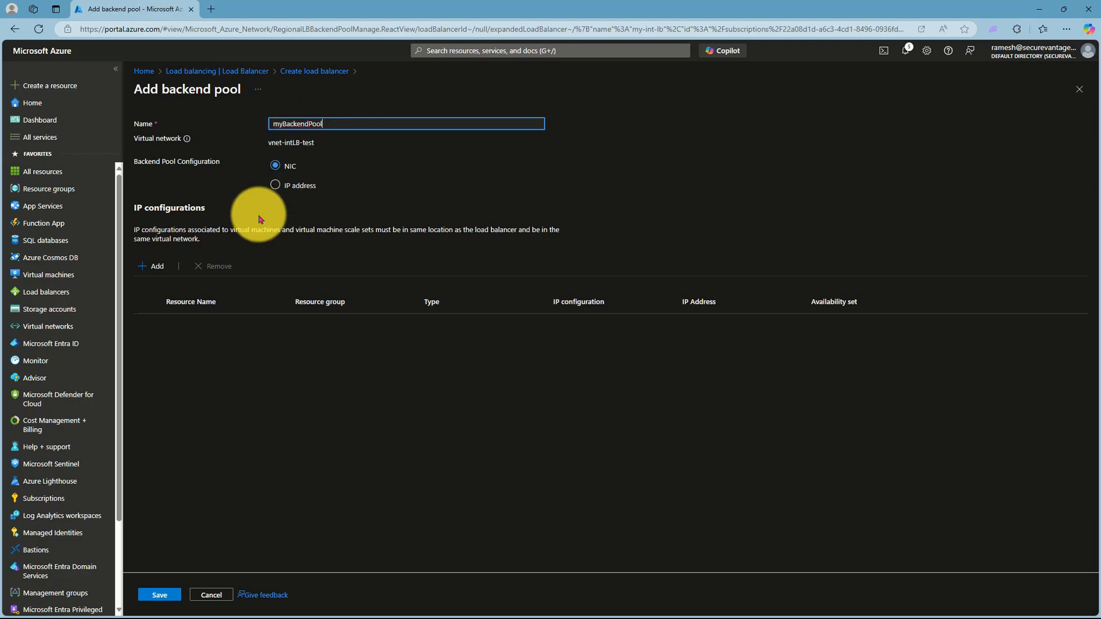
pyautogui.click(143, 266)
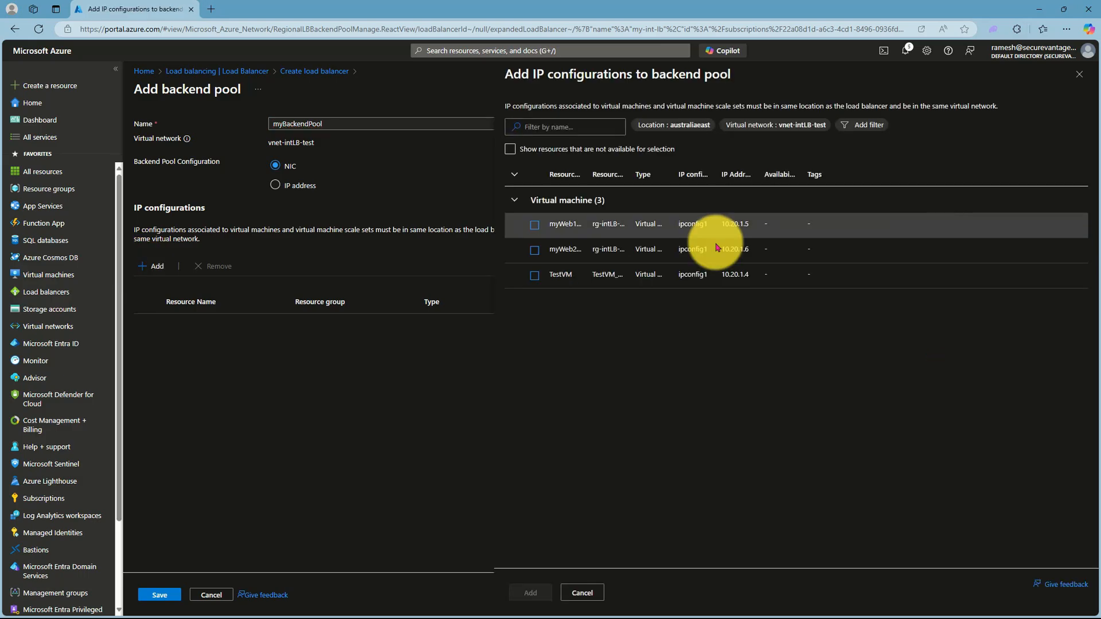
pyautogui.click(534, 226)
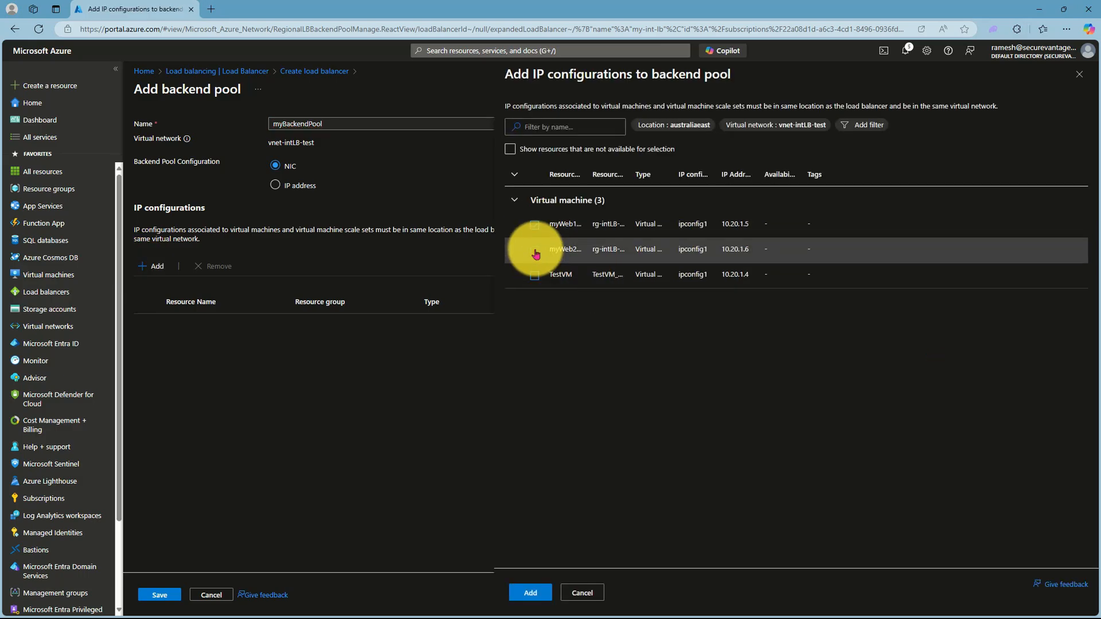
pyautogui.click(535, 252)
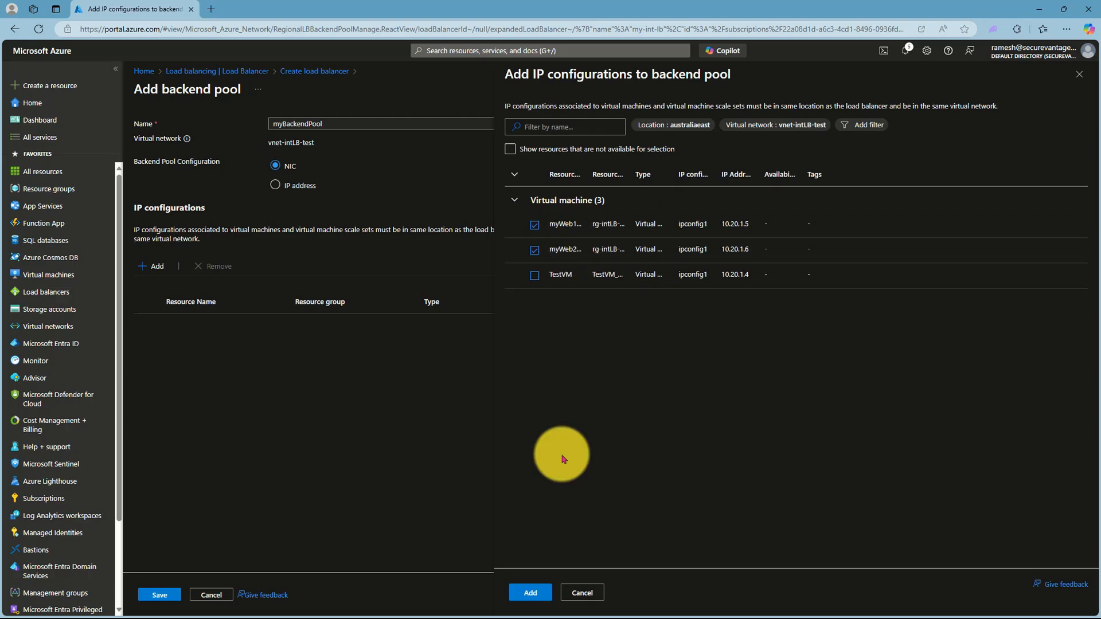
pyautogui.click(532, 591)
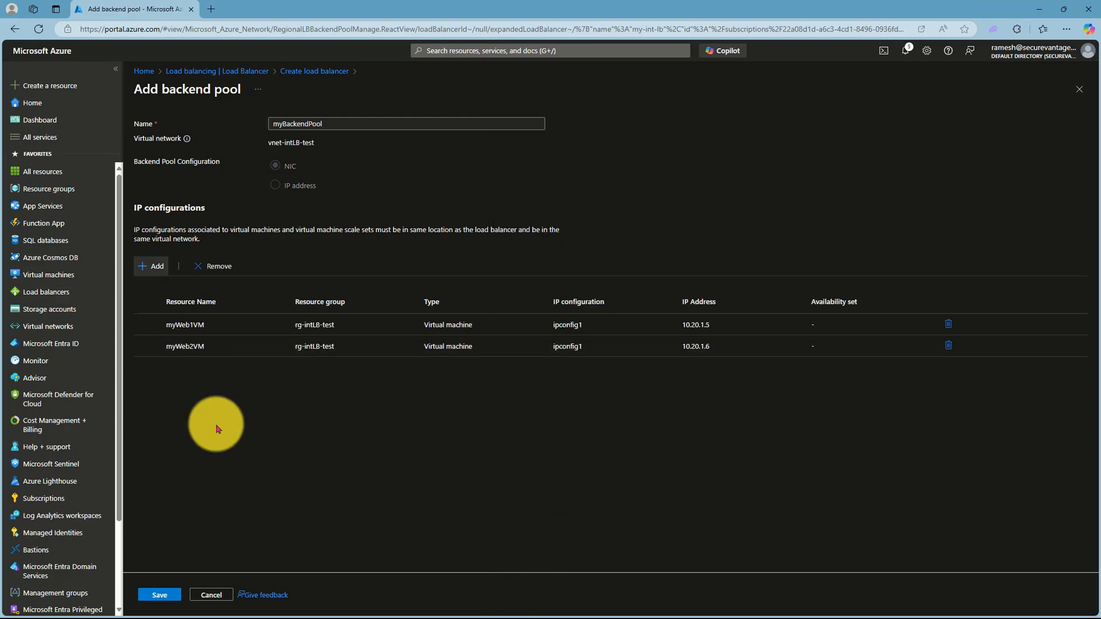
pyautogui.click(160, 594)
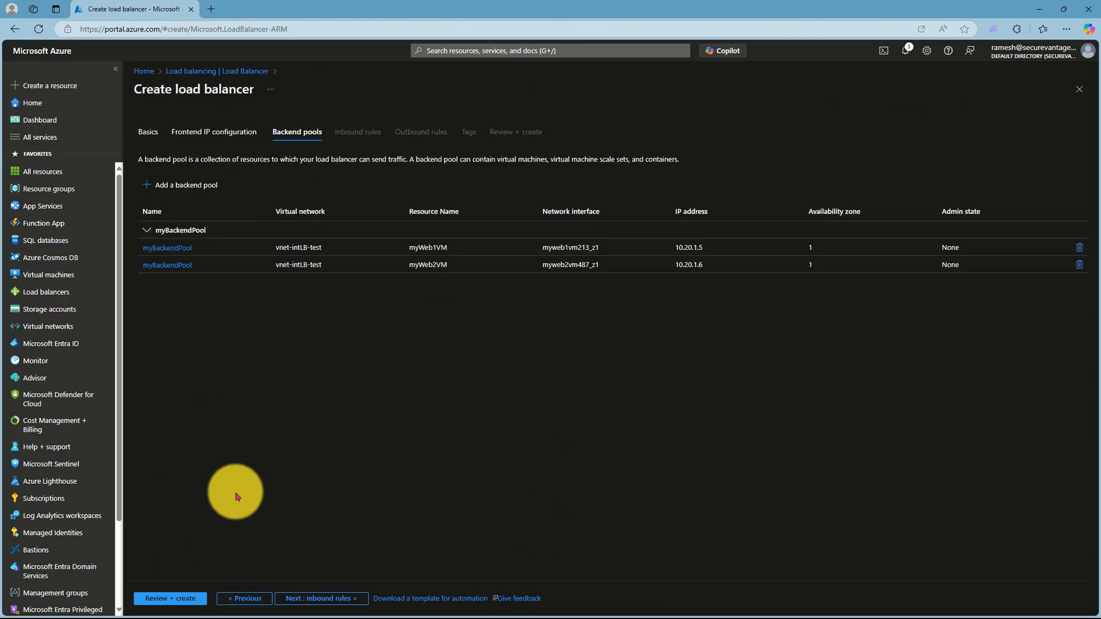
# Step: Fill in rule myLBRule using myintLBIP and myBackendPool, port 80 to backend port 80
pyautogui.click(318, 598)
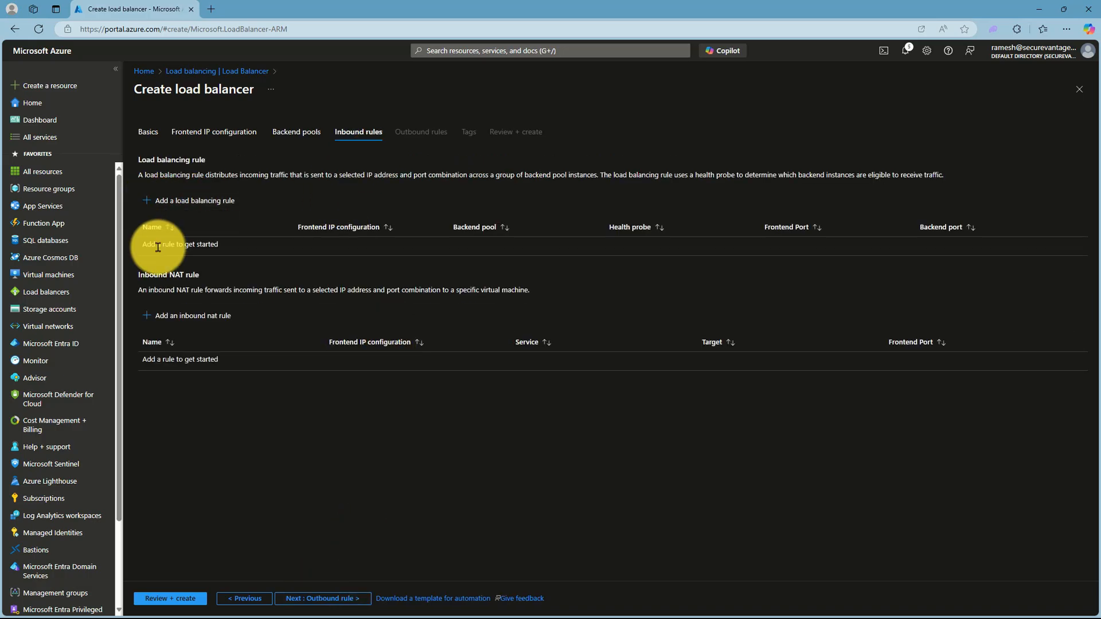
pyautogui.click(153, 200)
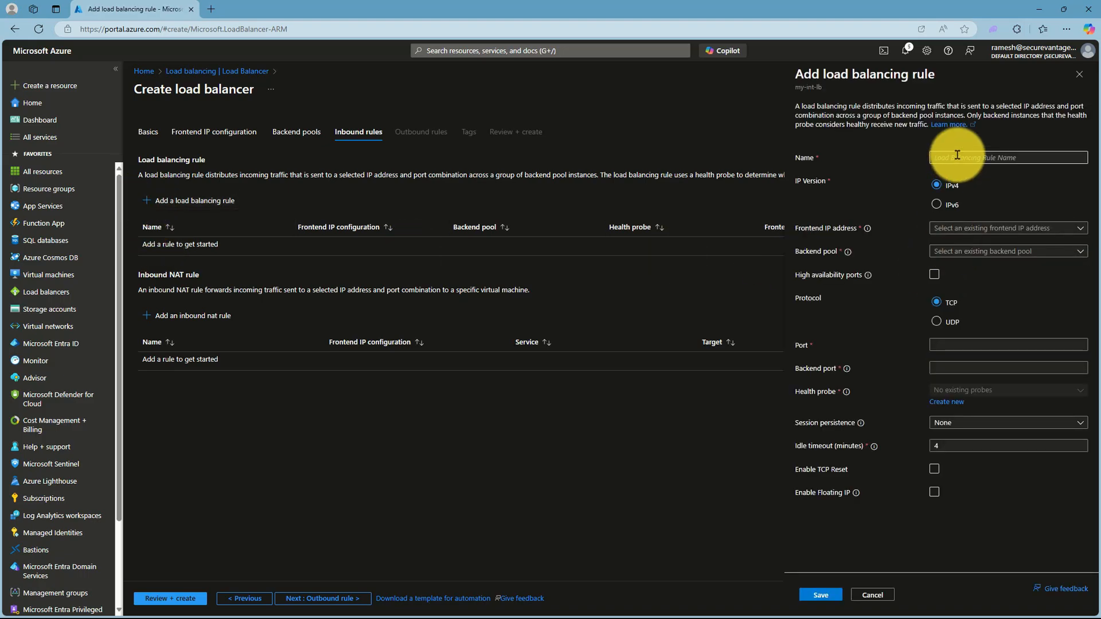
pyautogui.click(973, 228)
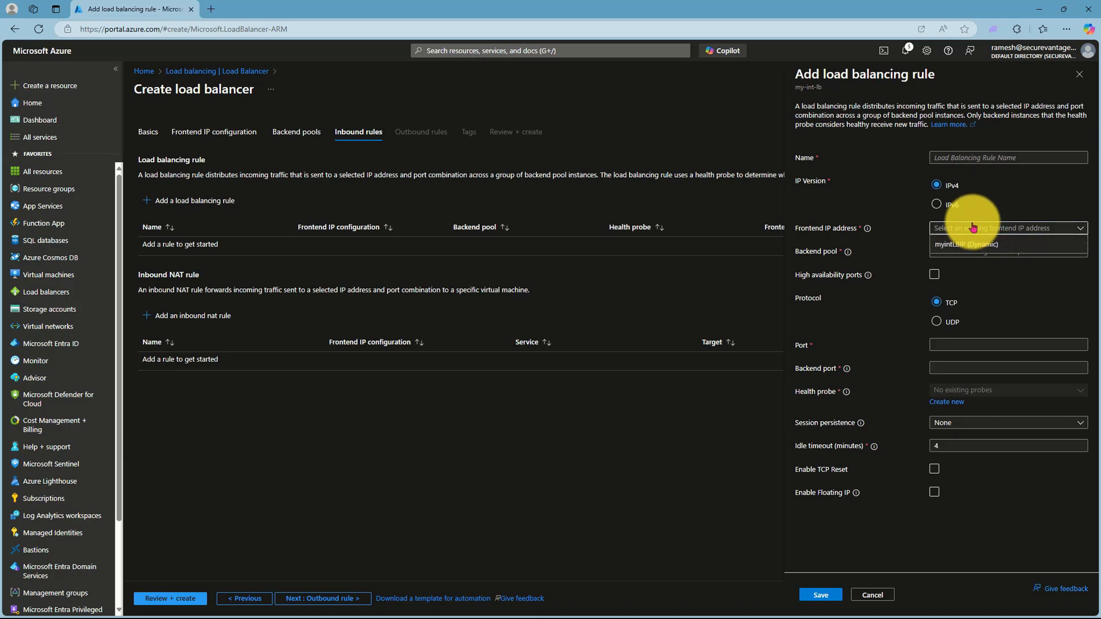
pyautogui.click(970, 244)
pyautogui.click(941, 158)
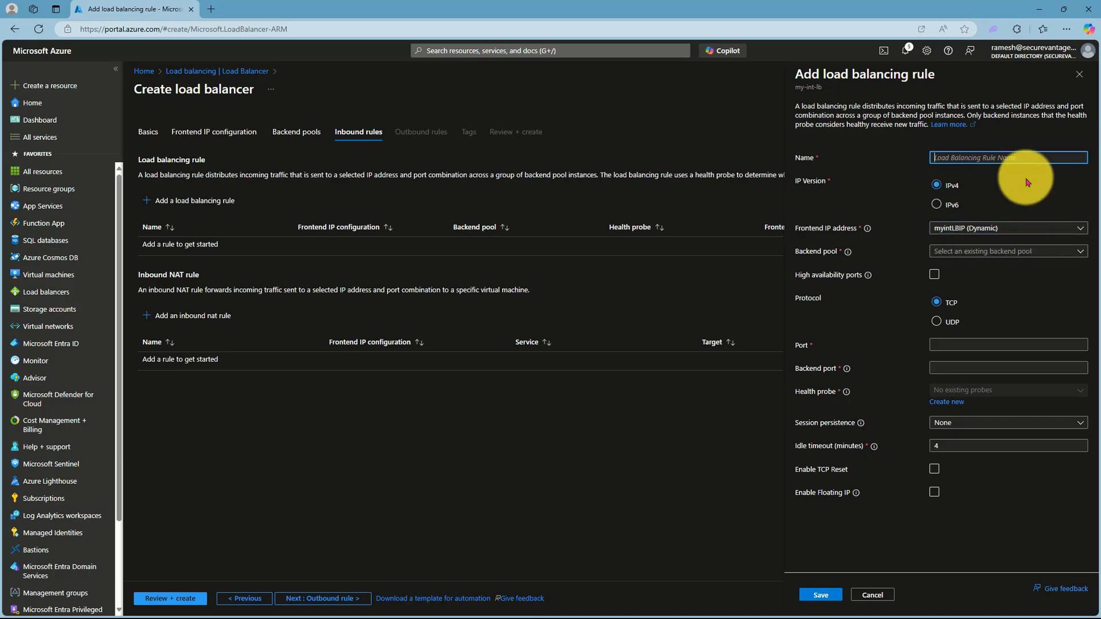
pyautogui.write('my')
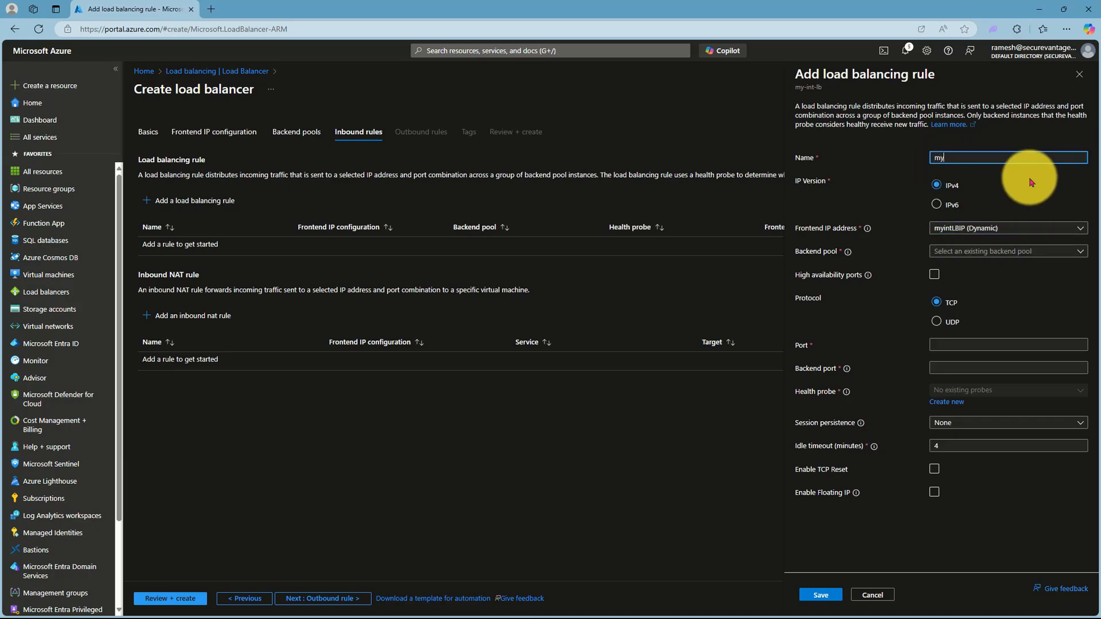
pyautogui.write('LBRule')
pyautogui.click(982, 251)
pyautogui.click(977, 267)
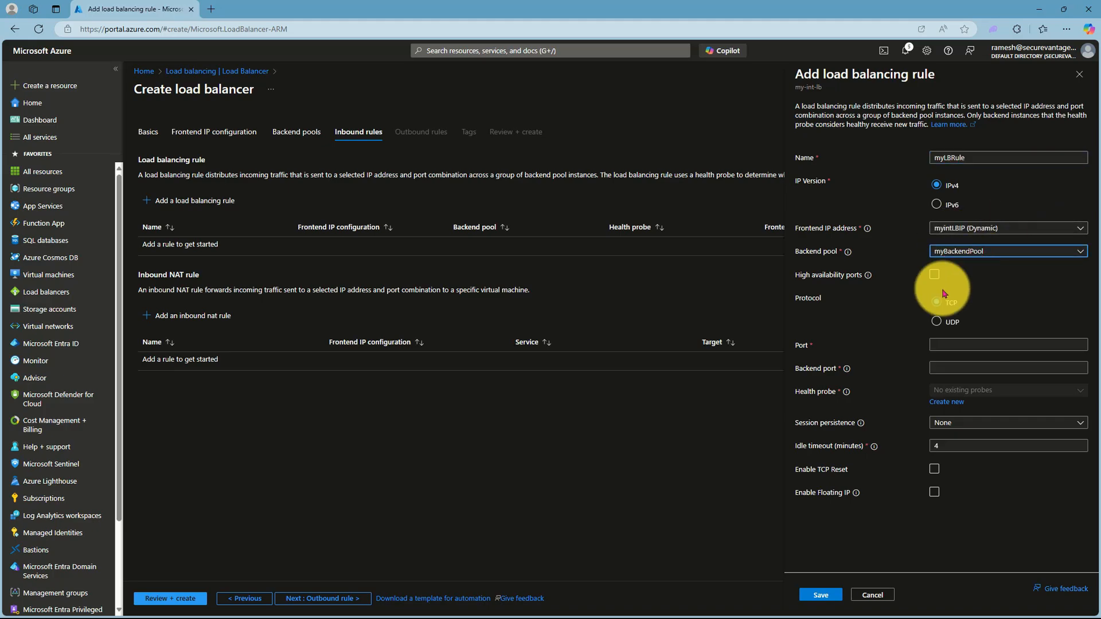
pyautogui.click(948, 344)
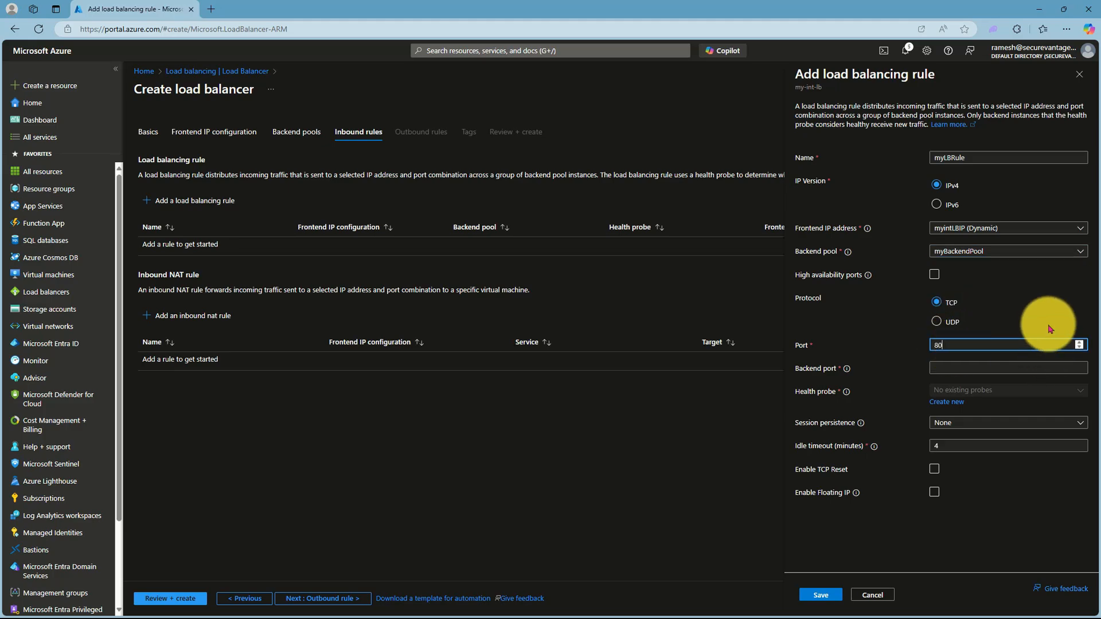
pyautogui.click(967, 368)
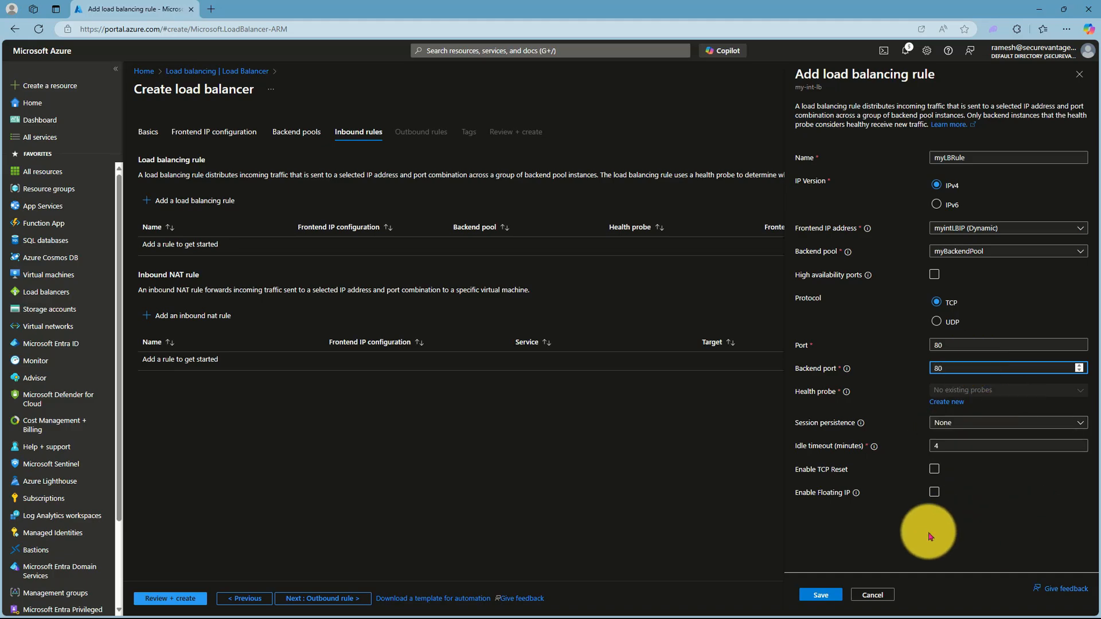
pyautogui.click(819, 596)
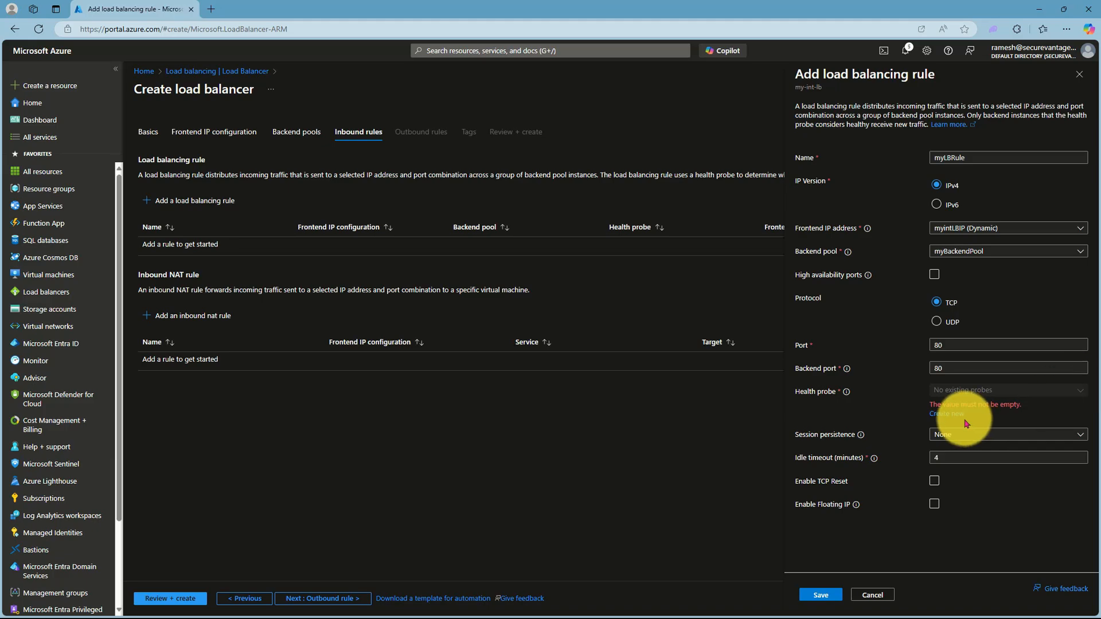
# Step: Create health probe myHealthProbe with a 15-second interval and save myLBRule
pyautogui.click(942, 414)
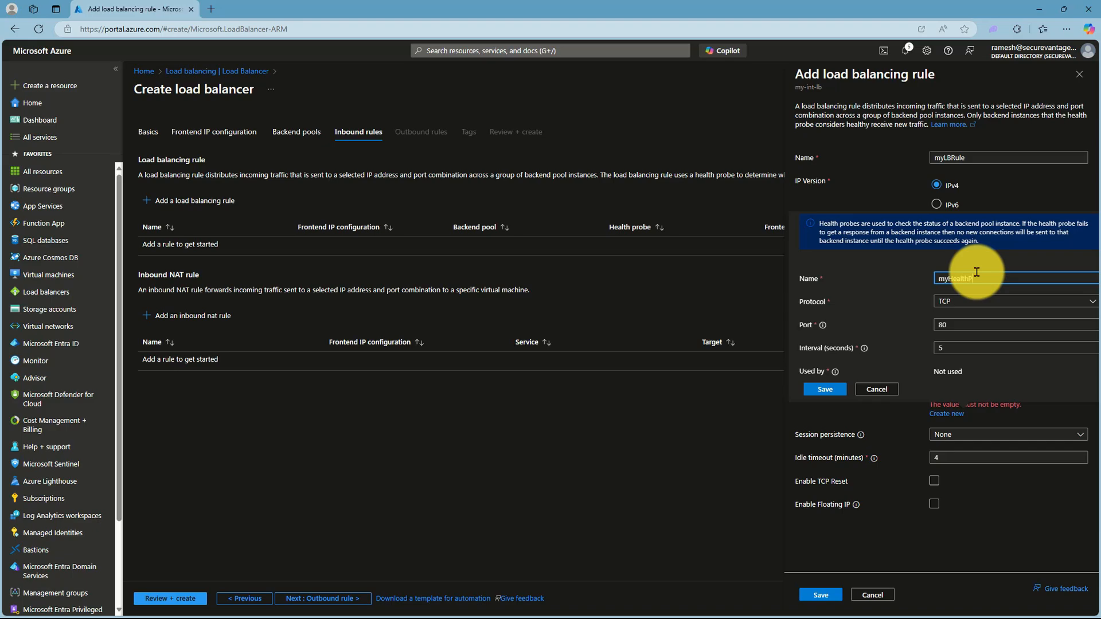
pyautogui.click(943, 347)
pyautogui.write('15')
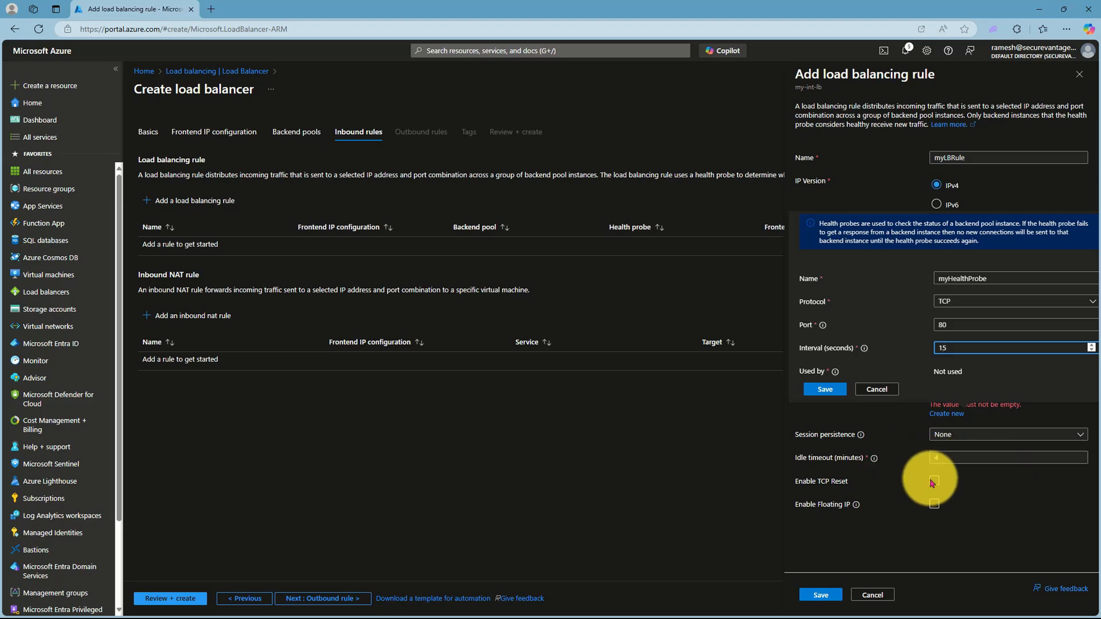
pyautogui.click(828, 392)
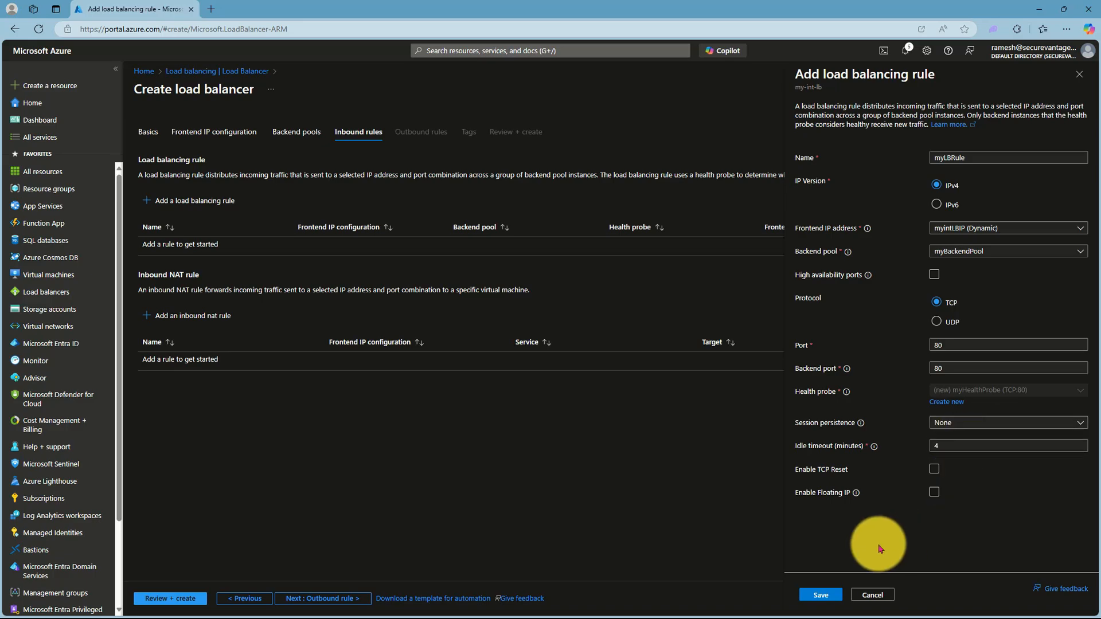
pyautogui.click(824, 595)
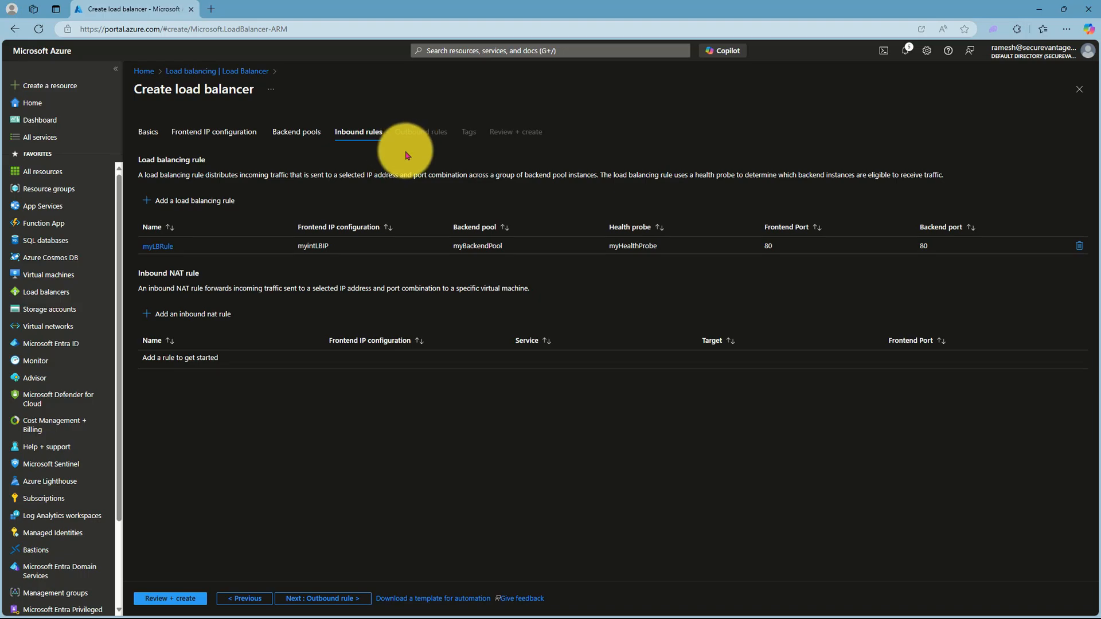
# Step: Pass Review + create validation for my-int-lb and start the deployment
pyautogui.click(342, 599)
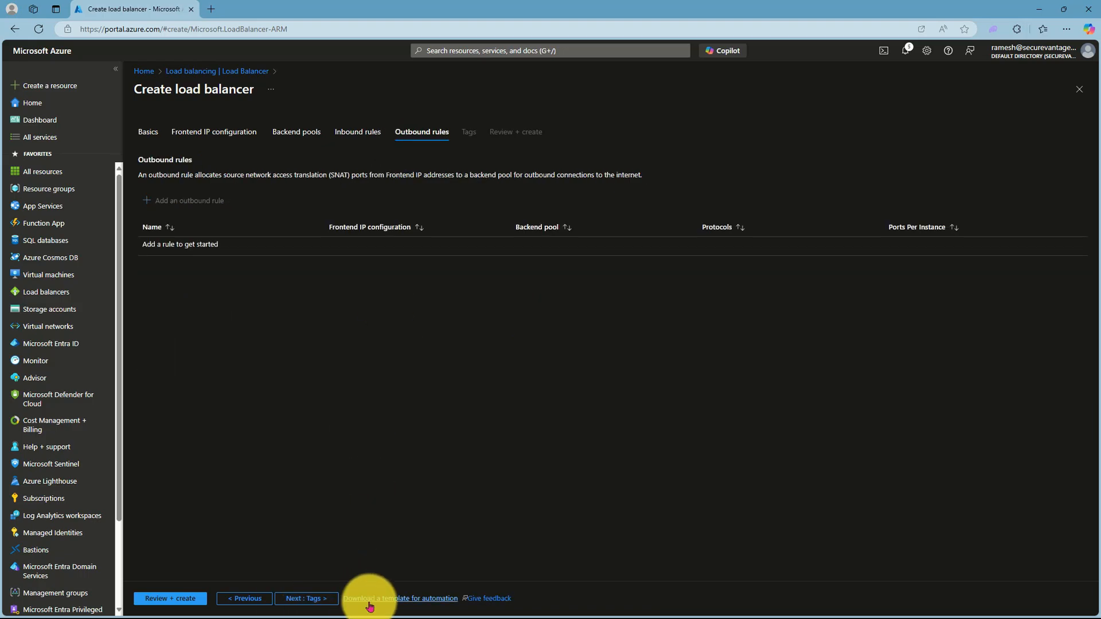
pyautogui.click(186, 602)
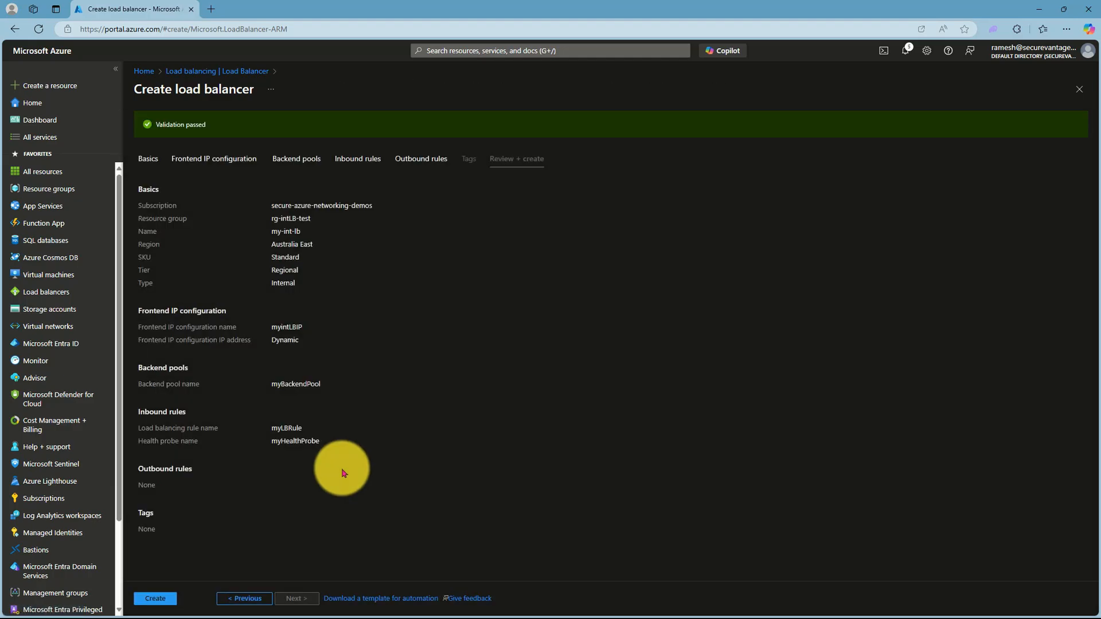
pyautogui.click(159, 598)
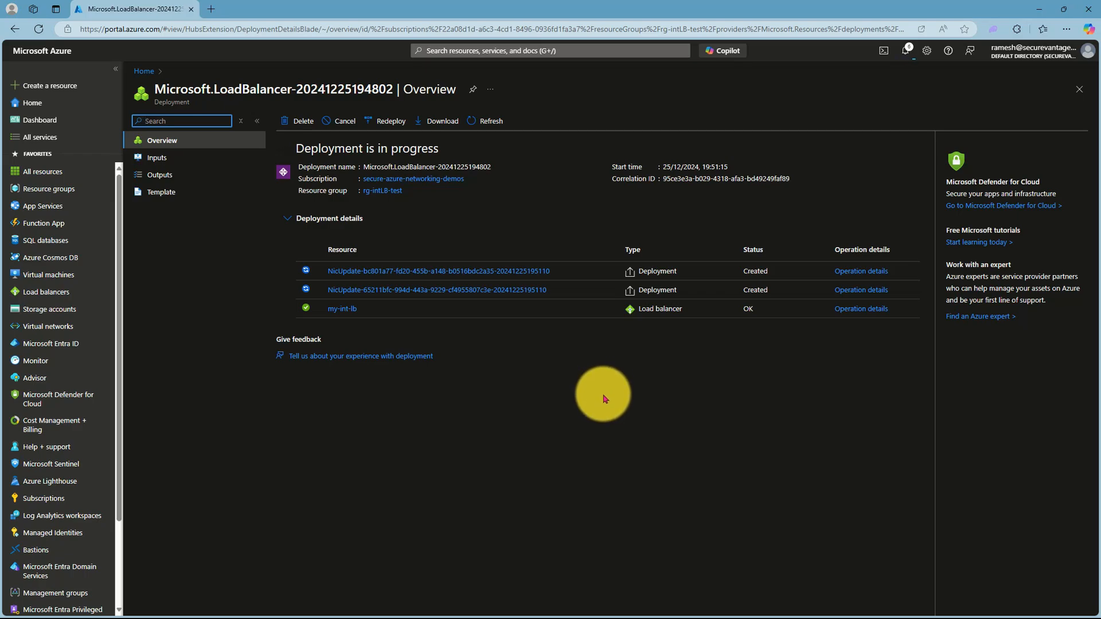
# Step: Inspect my-int-lb's frontend IP 10.20.0.4, backend pool VMs, health probe and myLBRule
pyautogui.click(344, 265)
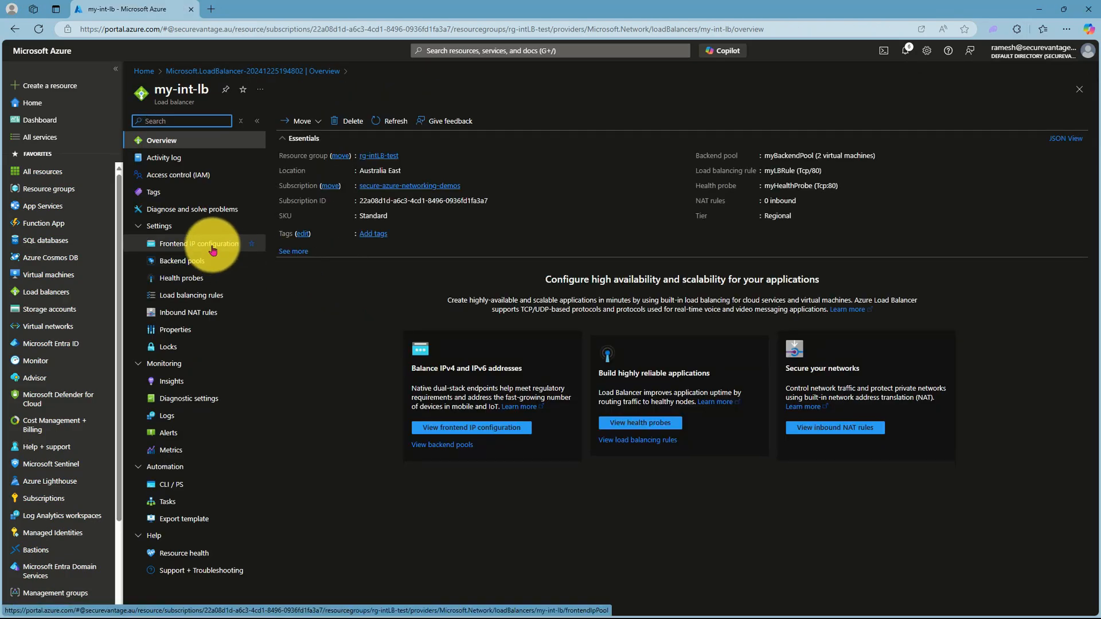
pyautogui.click(212, 250)
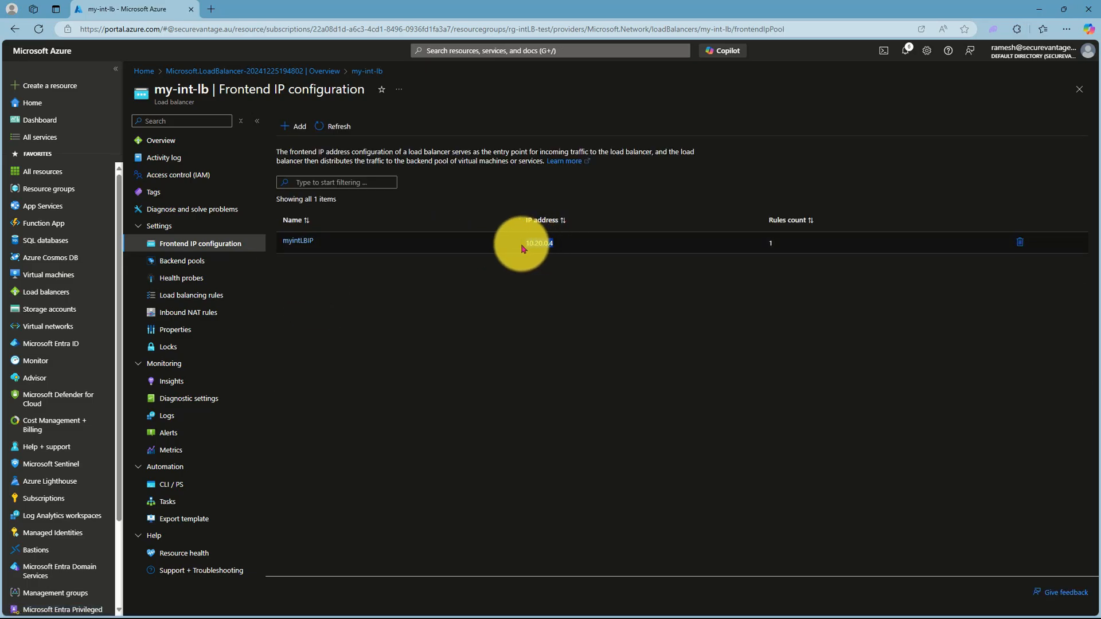
pyautogui.moveTo(553, 243); pyautogui.dragTo(520, 243)
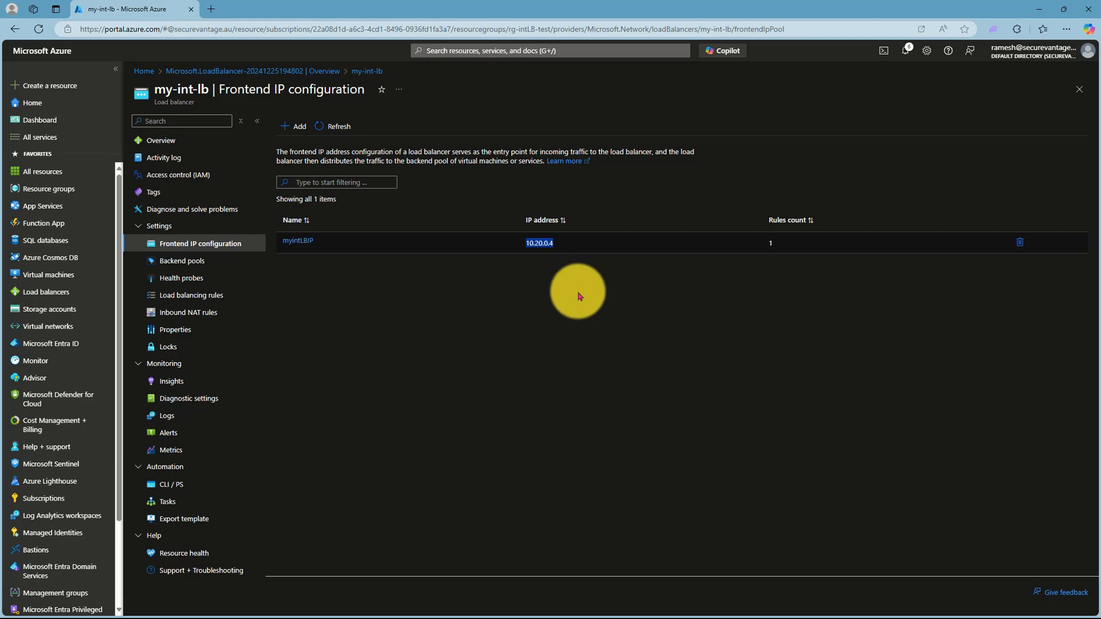
pyautogui.click(200, 261)
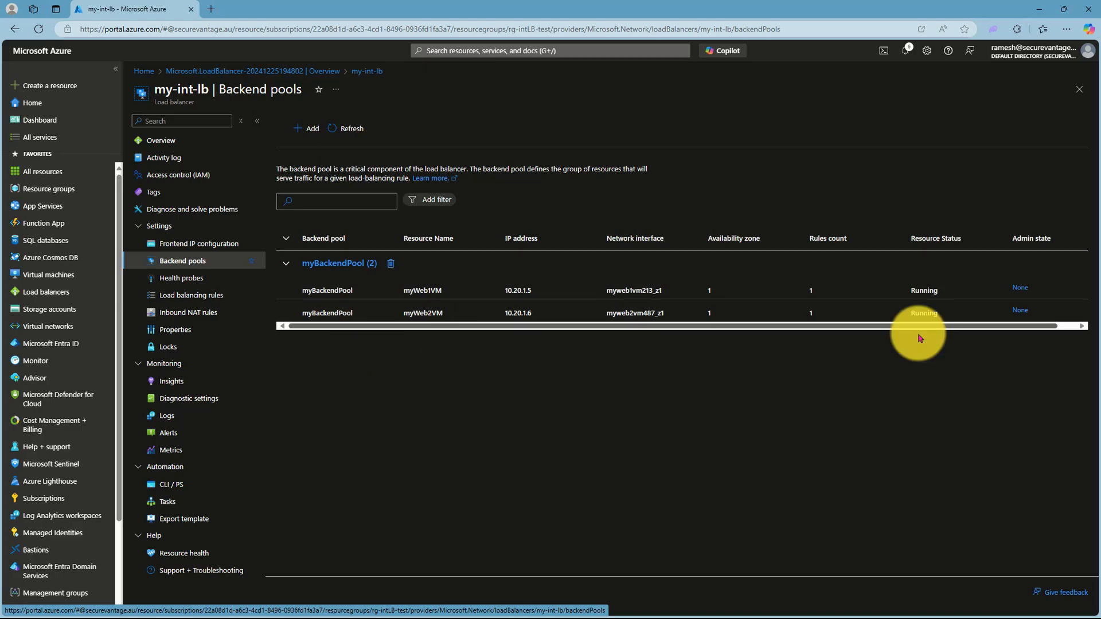
pyautogui.click(249, 278)
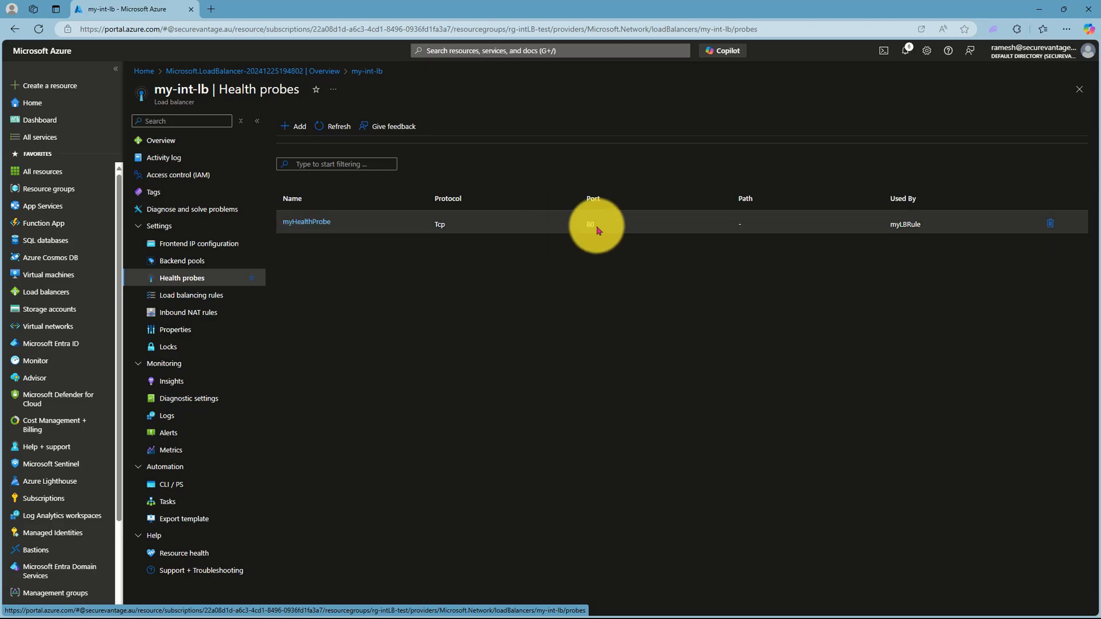
pyautogui.click(216, 295)
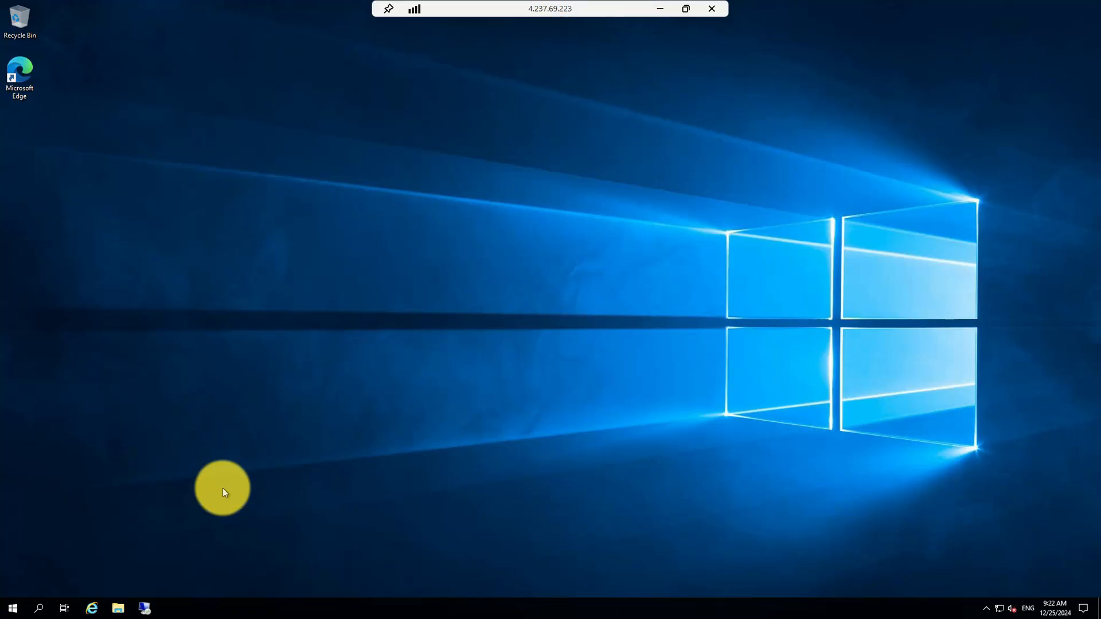
# Step: Run hostname in Command Prompt to confirm the test VM's machine name
pyautogui.click(39, 608)
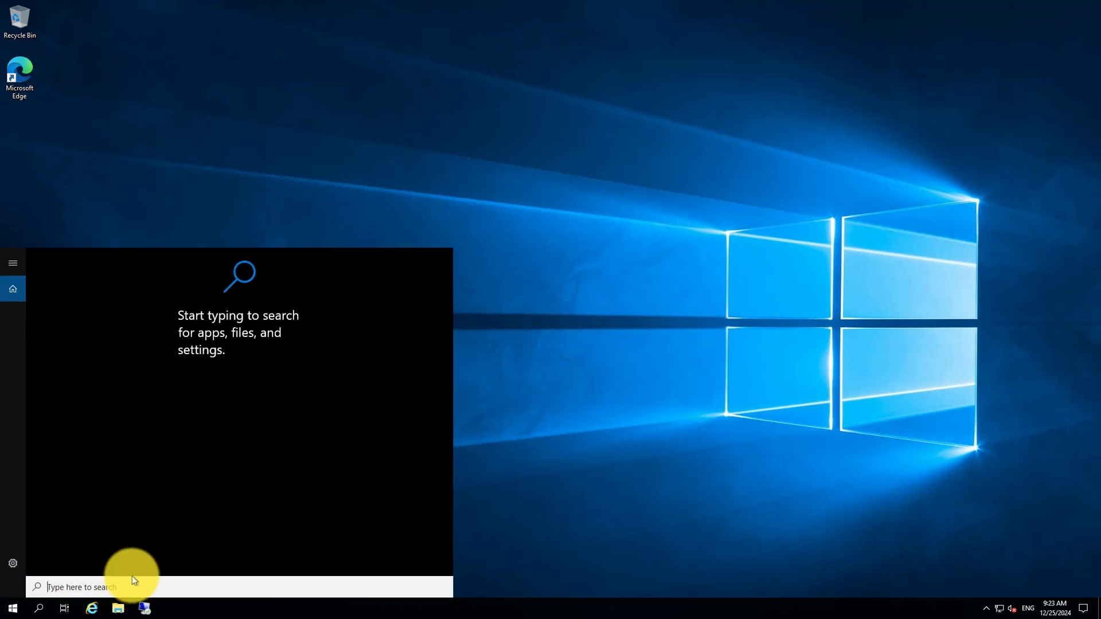
pyautogui.write('cmd')
pyautogui.press('Return')
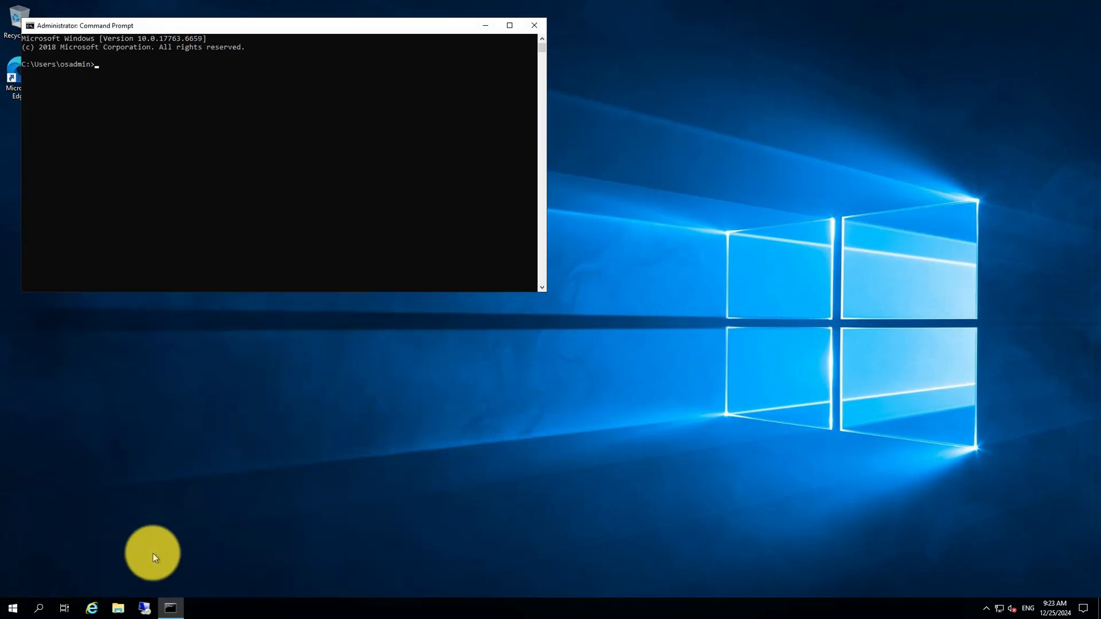
pyautogui.write('hostname')
pyautogui.press('Return')
pyautogui.click(91, 607)
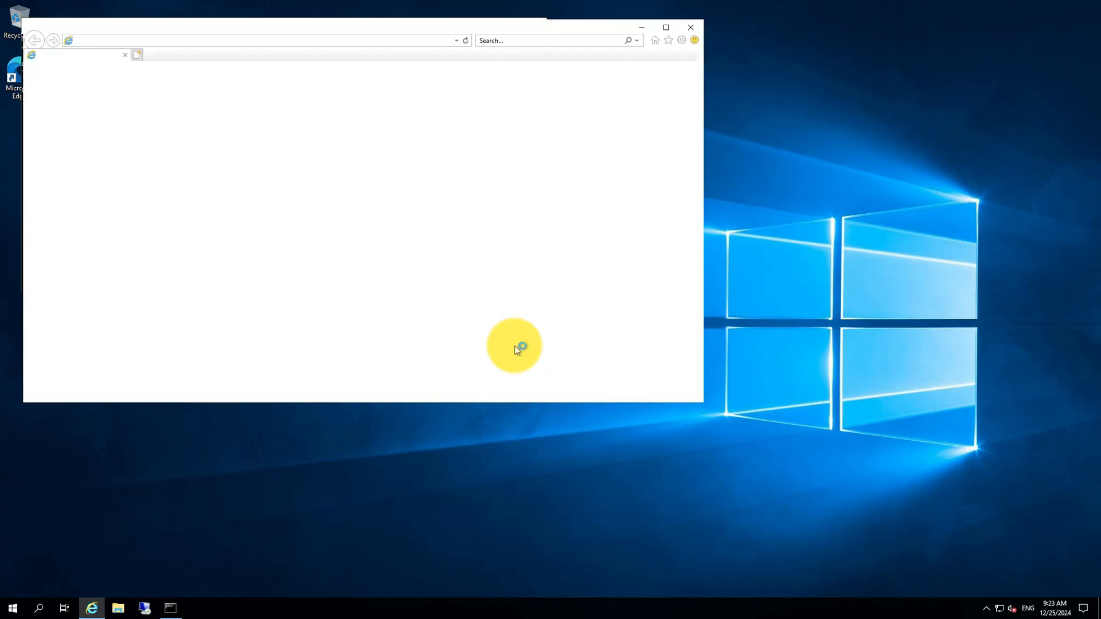
pyautogui.click(168, 43)
pyautogui.write('h')
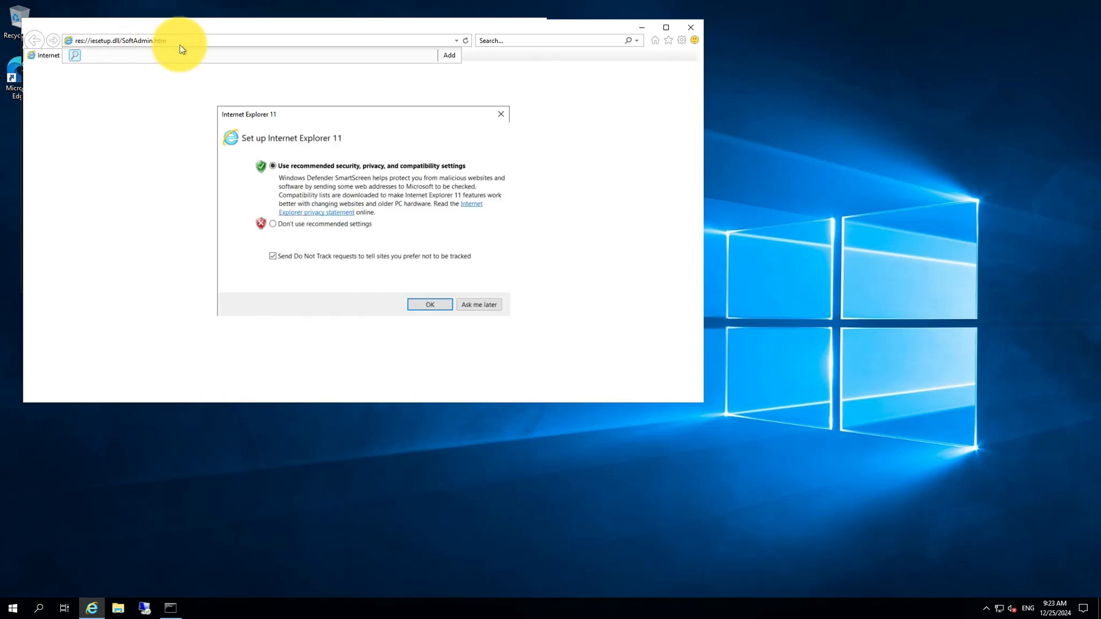
pyautogui.click(501, 113)
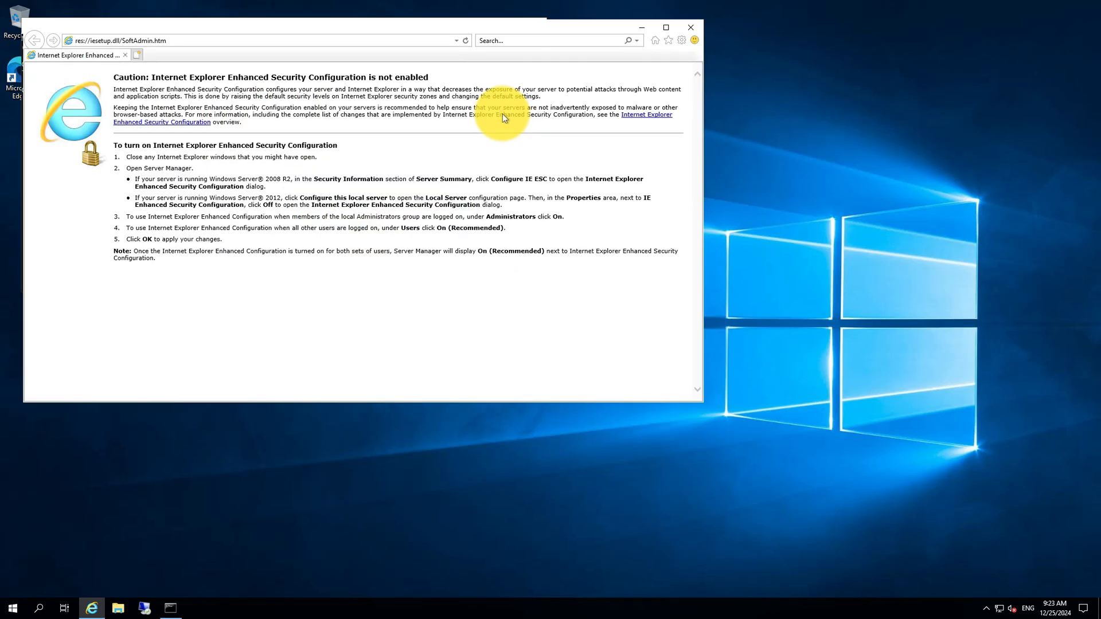
pyautogui.click(207, 40)
pyautogui.write('http://')
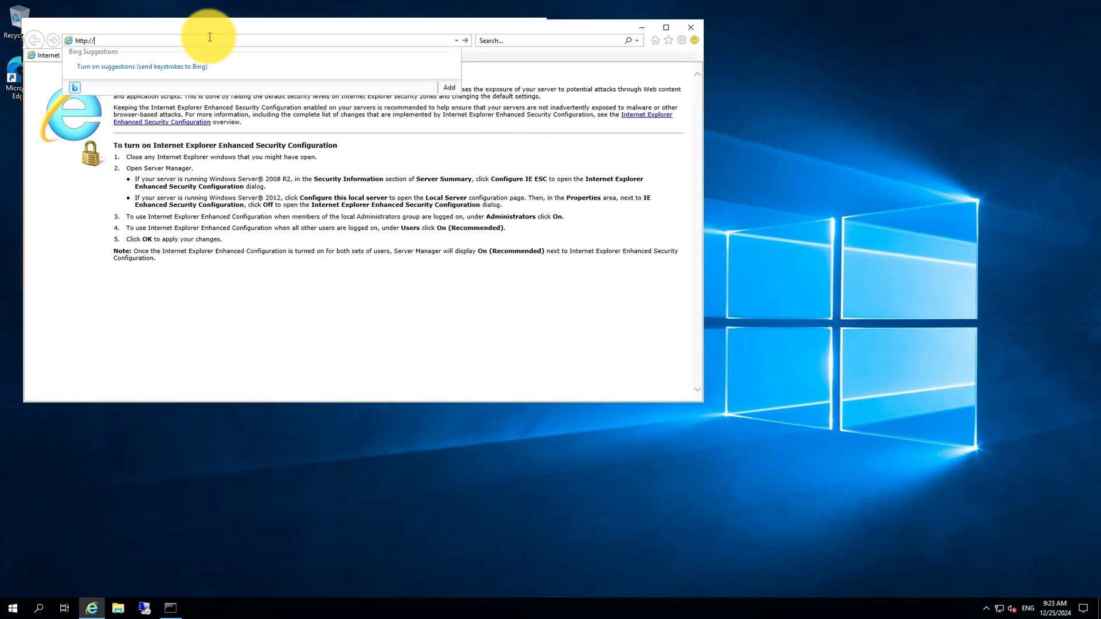
pyautogui.write('10.20.0.4')
pyautogui.press('Return')
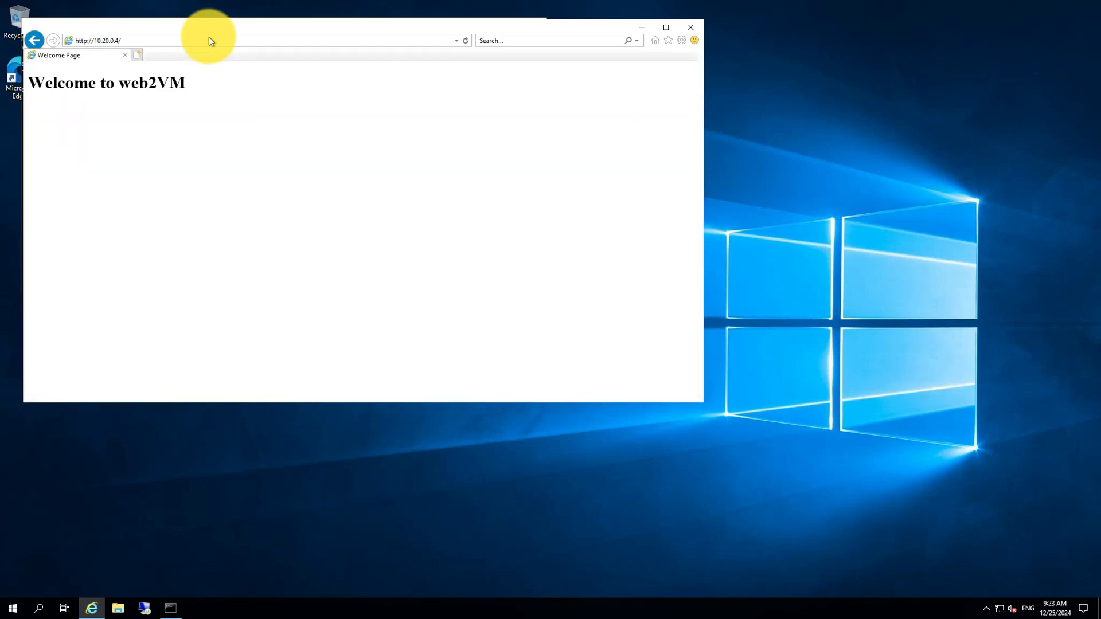
# Step: Refresh the page so the load balancer serves the web1VM page
pyautogui.click(465, 41)
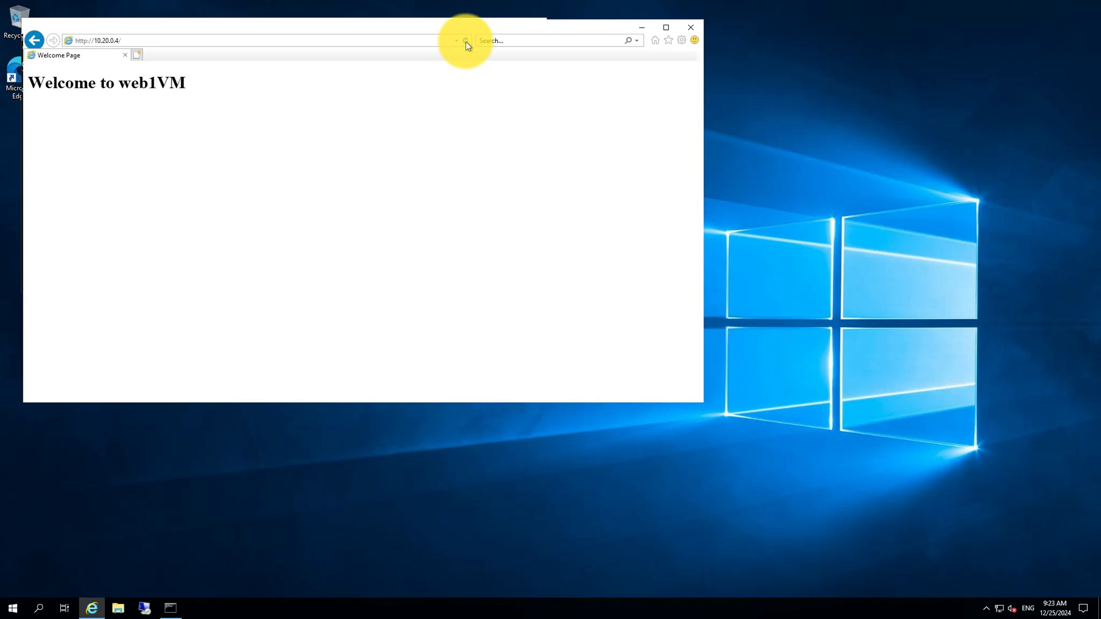
pyautogui.click(280, 41)
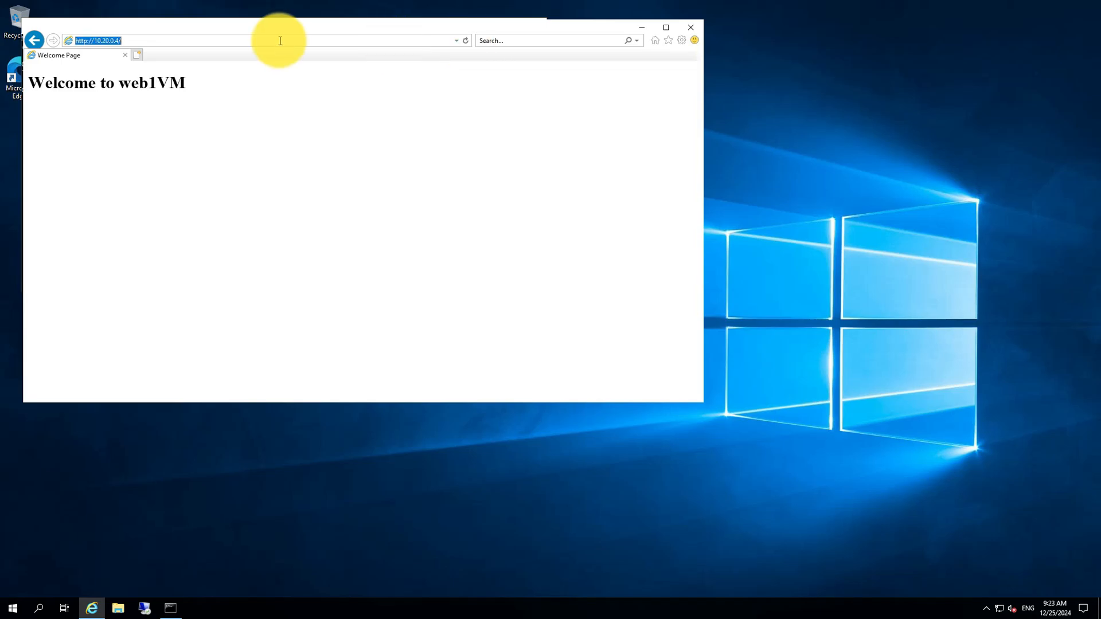
pyautogui.click(280, 40)
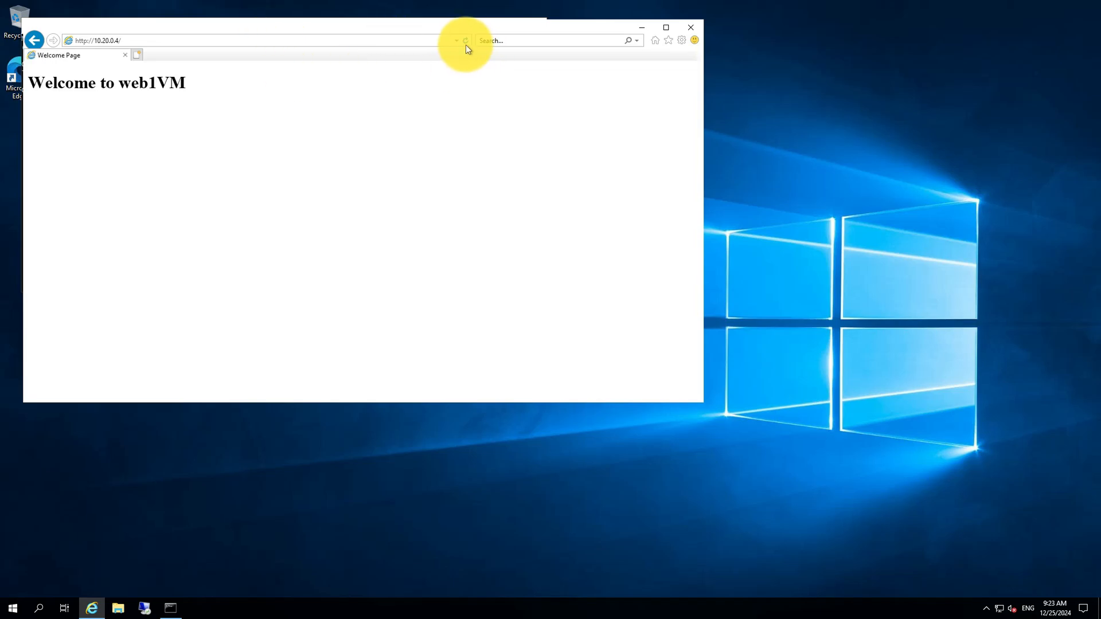